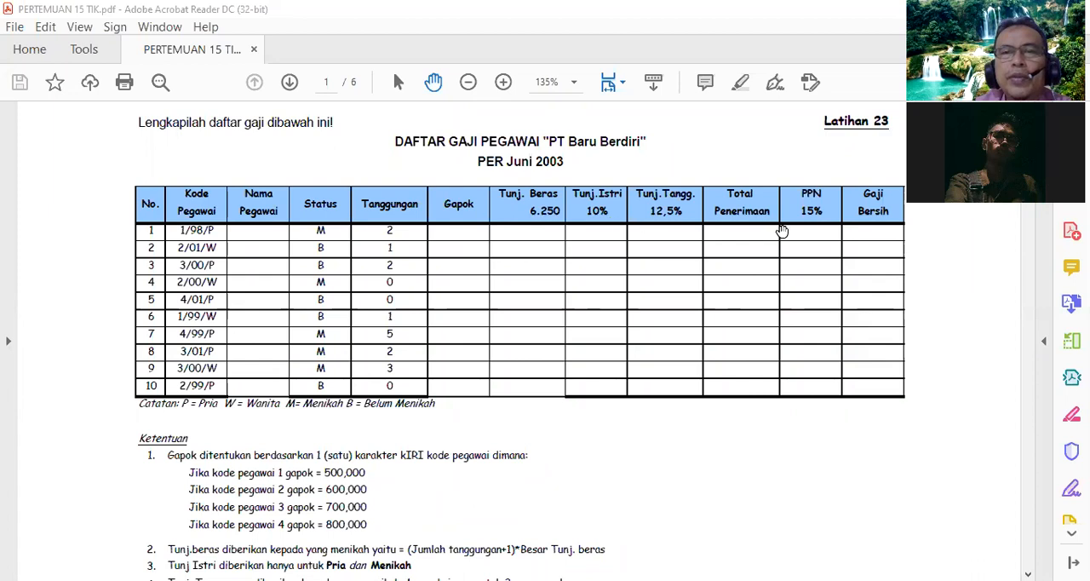
- Examine the PDF's payroll table exercise, its salary and allowance rules, and the form and query sections that follow
scroll(549, 347, "down", 1)
scroll(549, 347, "down", 3)
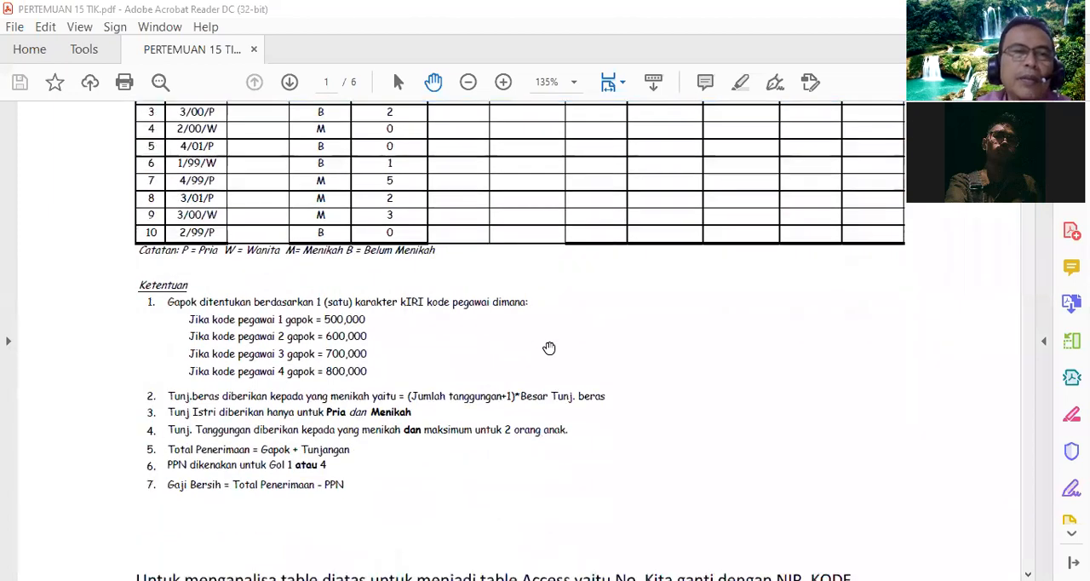
scroll(549, 348, "down", 1)
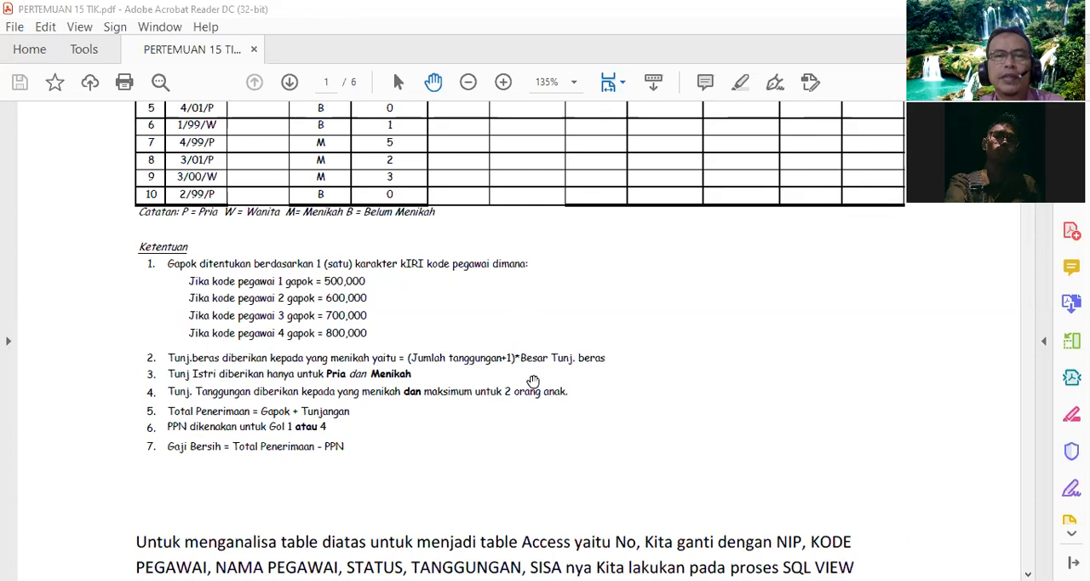
scroll(549, 358, "up", 3)
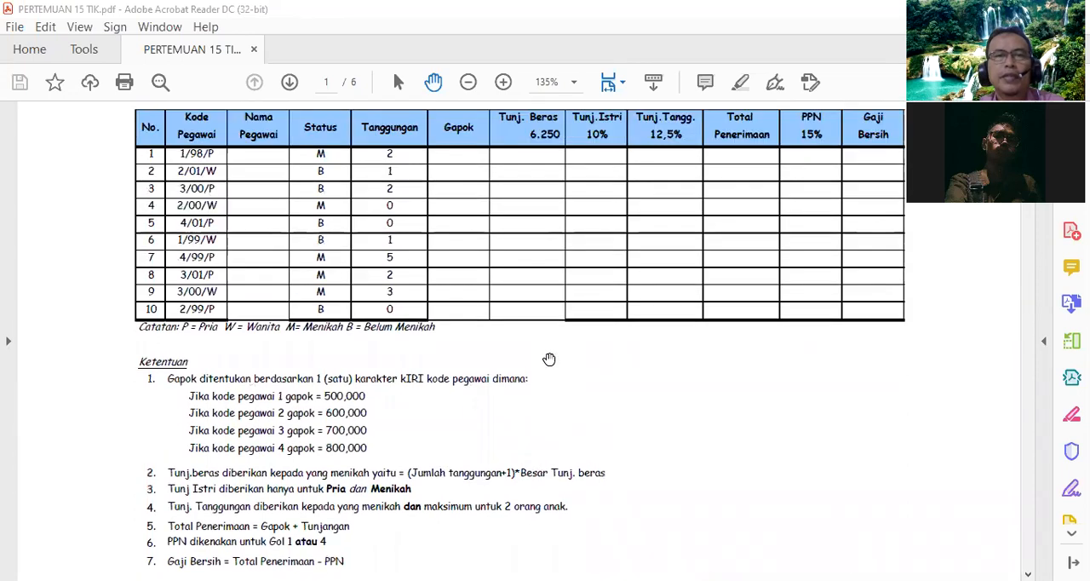
scroll(549, 359, "down", 3)
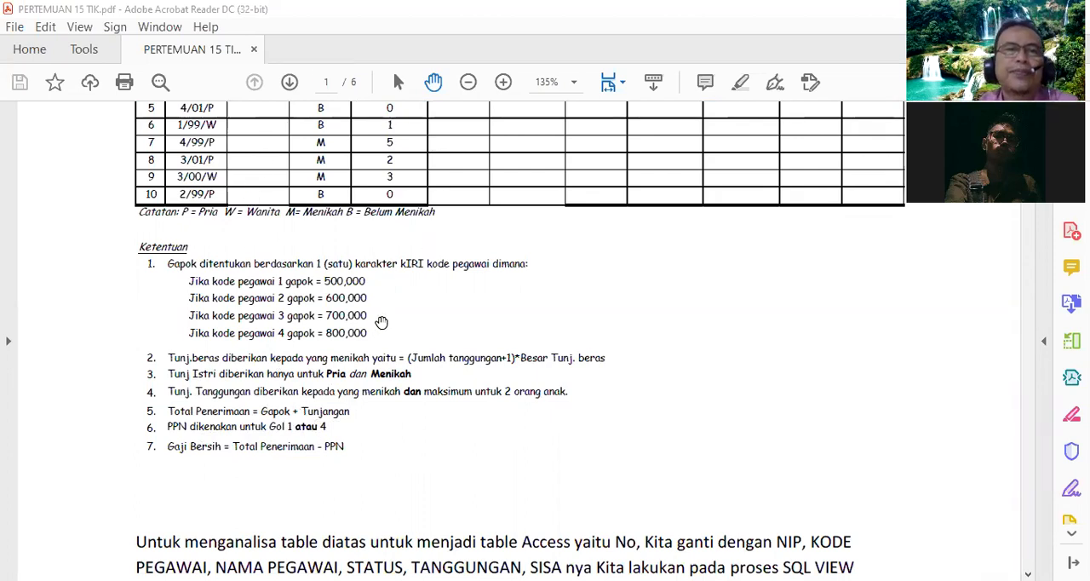
scroll(383, 316, "up", 4)
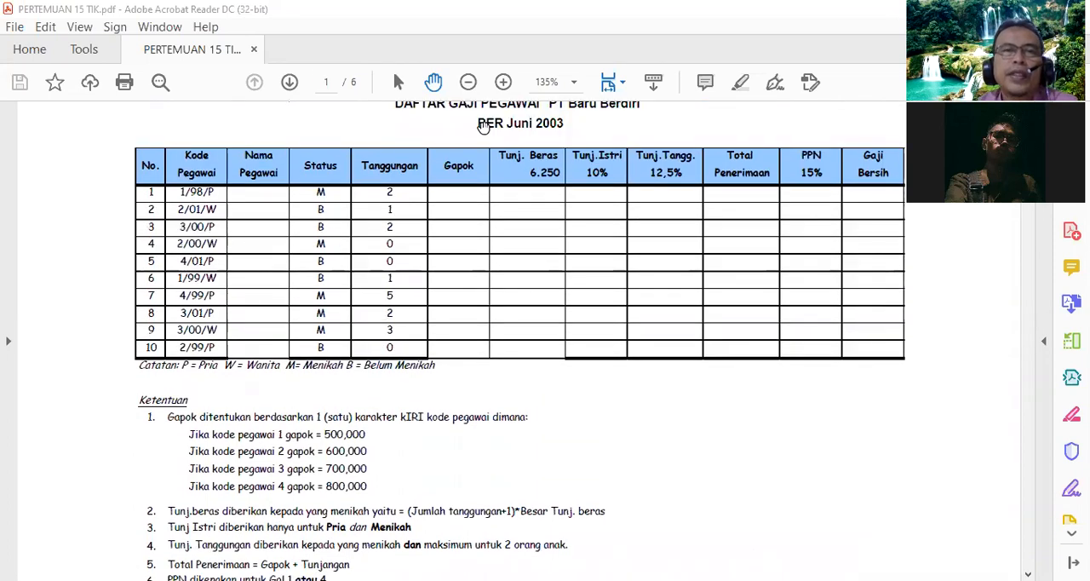
scroll(421, 162, "down", 15)
scroll(422, 164, "up", 2)
scroll(423, 163, "down", 9)
scroll(422, 163, "down", 10)
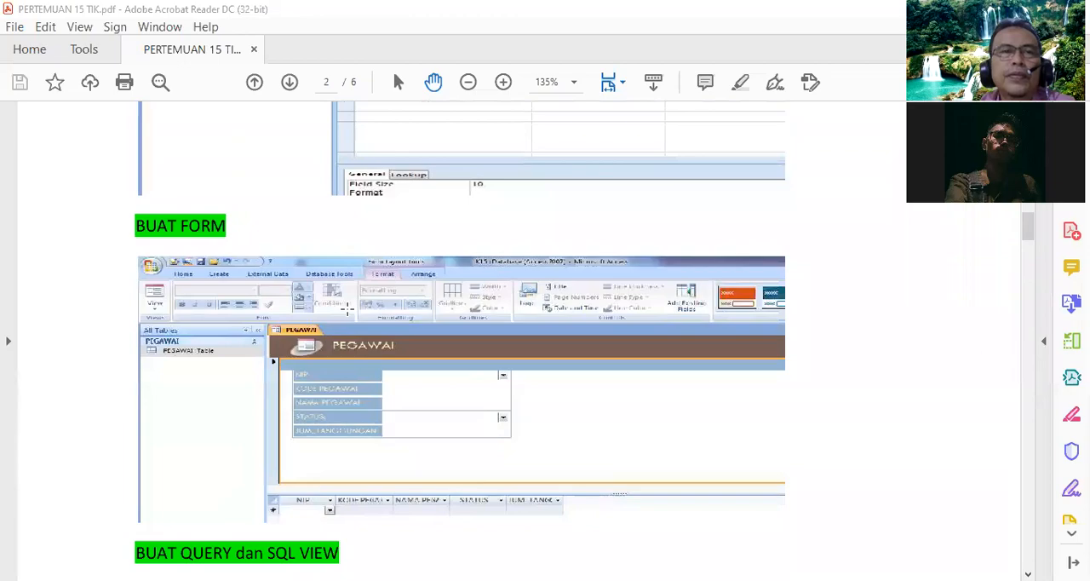
scroll(542, 478, "down", 2)
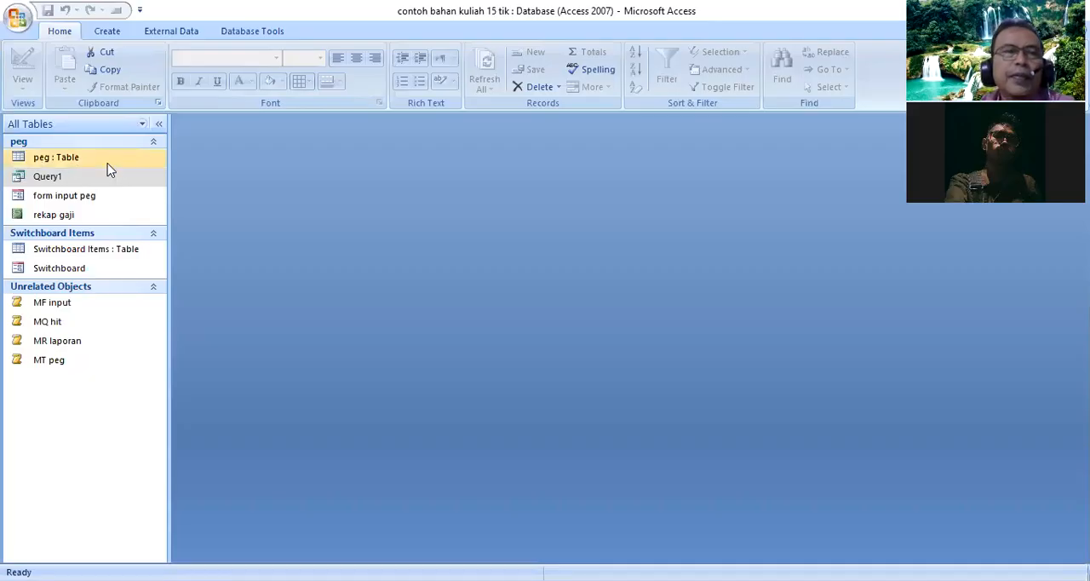
- Switch to Access and view the peg table's design and the form input peg form
right_click(108, 163)
left_click(155, 193)
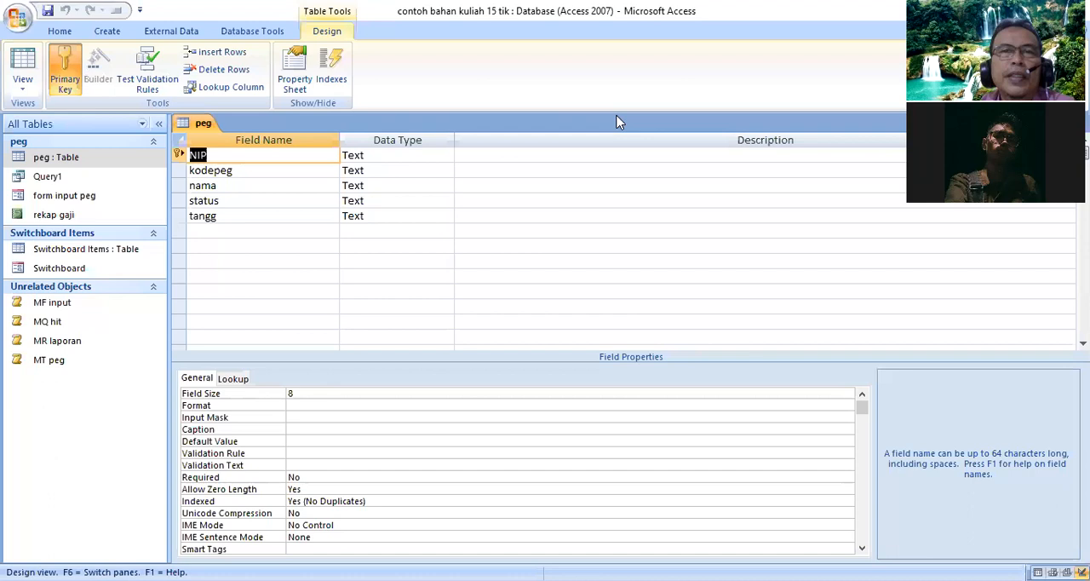
left_click(618, 121)
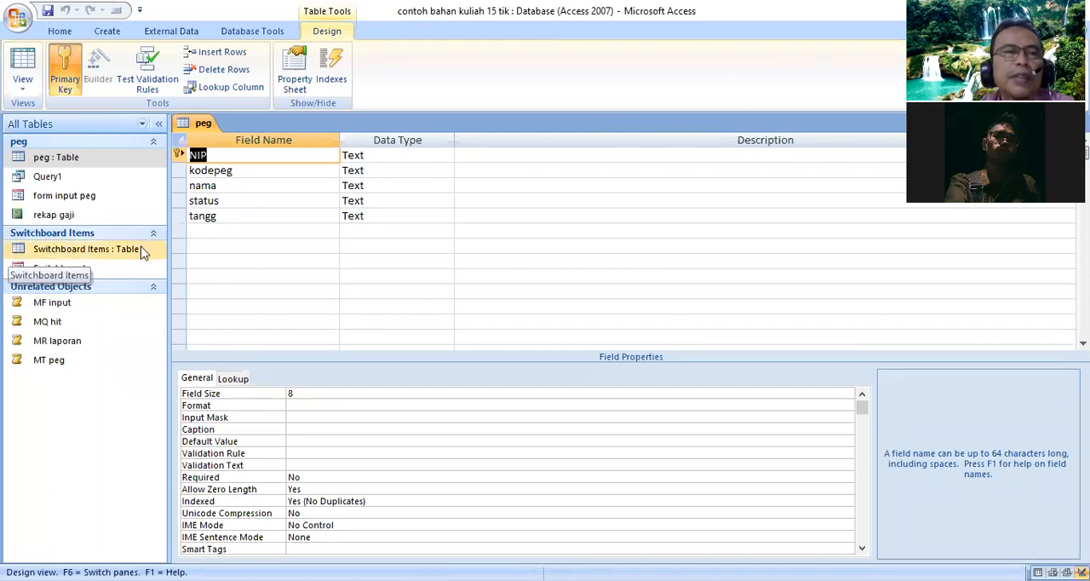
left_click(75, 195)
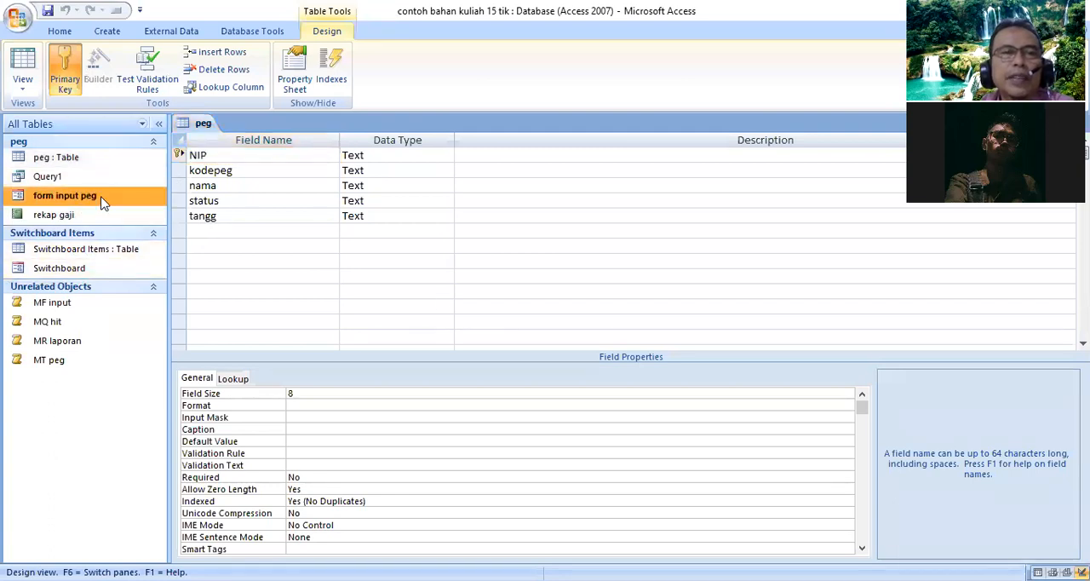
double_click(101, 202)
left_click(513, 338)
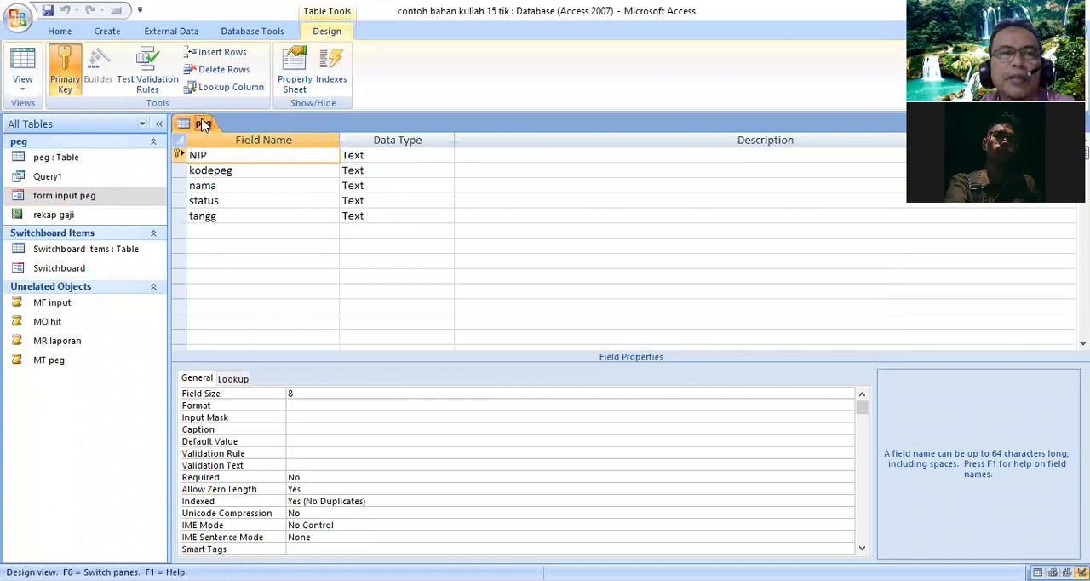
double_click(109, 204)
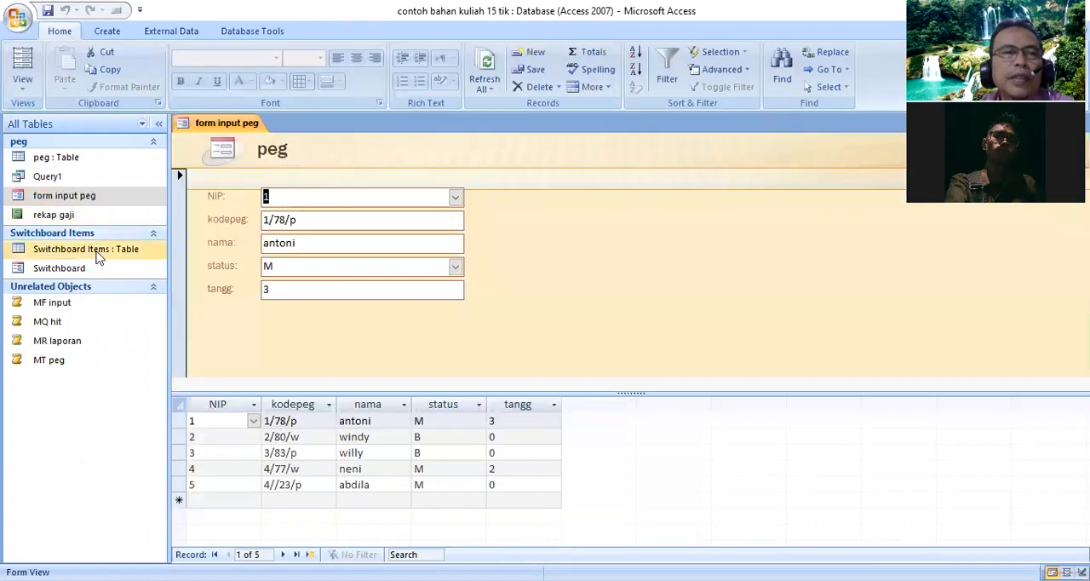
- View Query1's SQL statement and the rekap gaji report
left_click(85, 177)
right_click(85, 176)
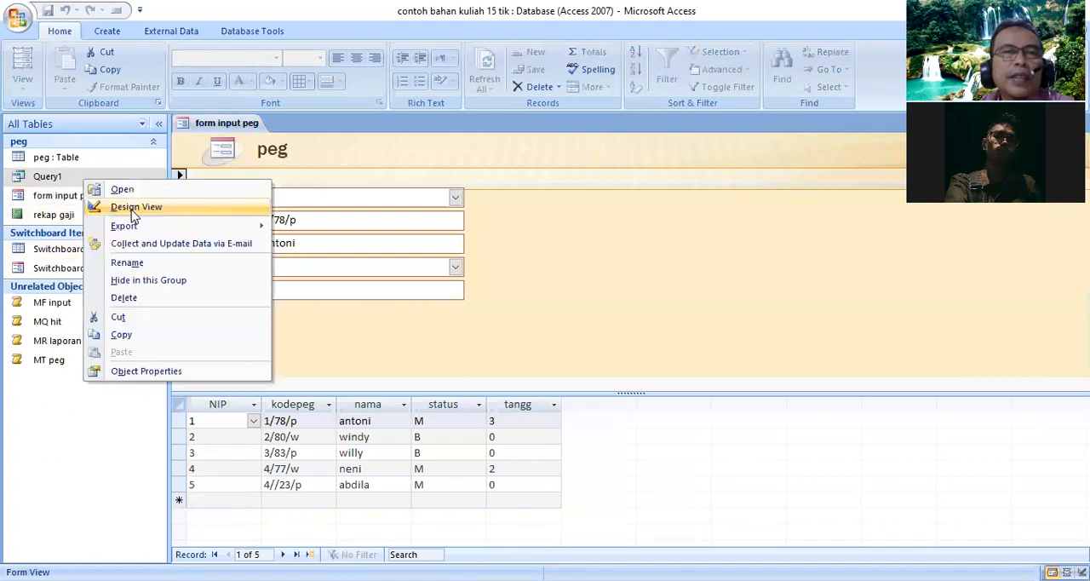
left_click(119, 207)
left_click(458, 219)
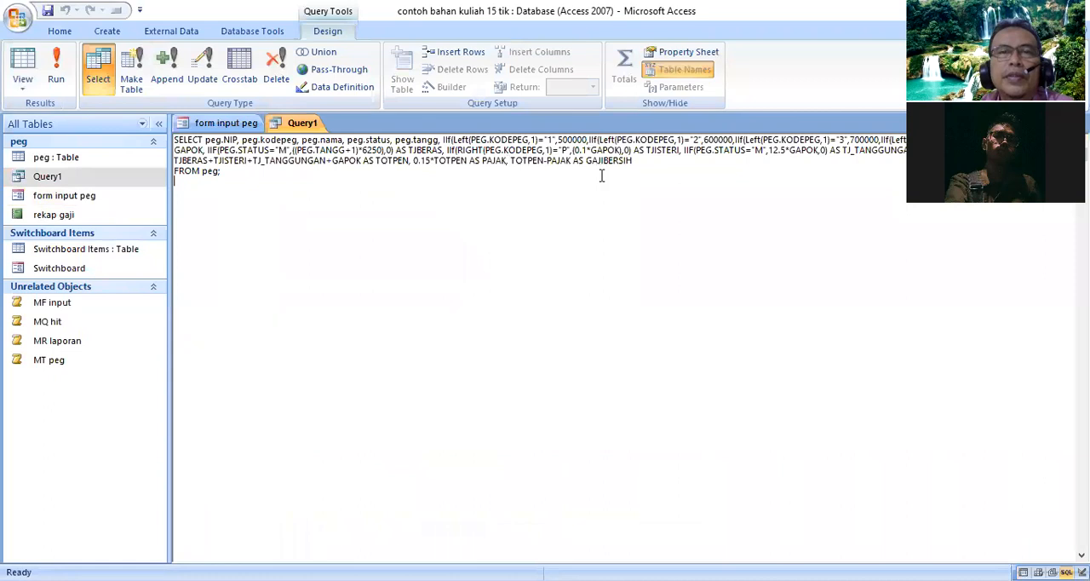
double_click(75, 217)
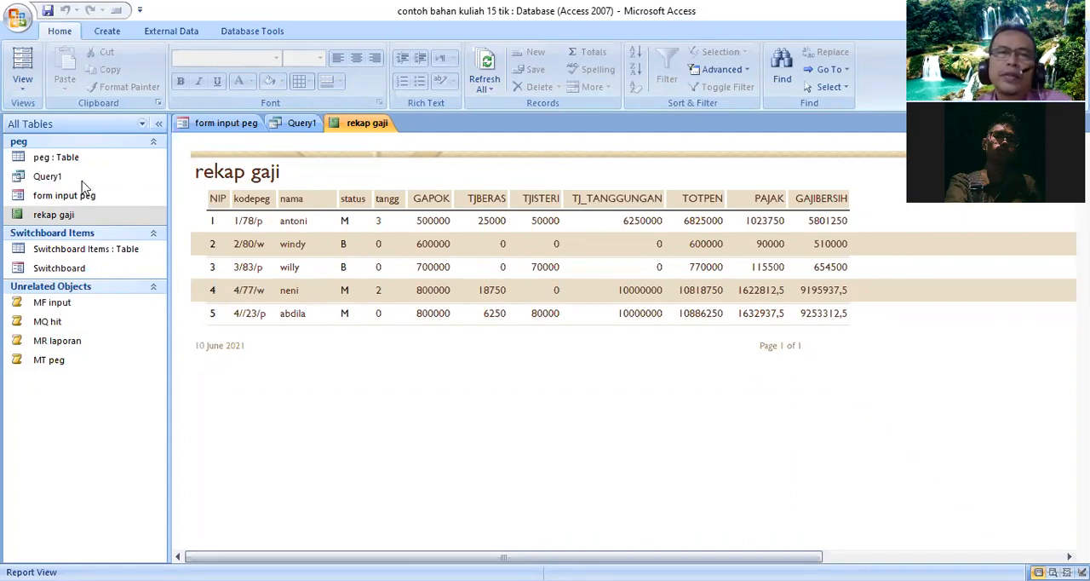
- Start a new blank database and set its location to the week 15 folder in TIK 2x1 S1 manajemen FEB UNIDHA on drive D
left_click(19, 19)
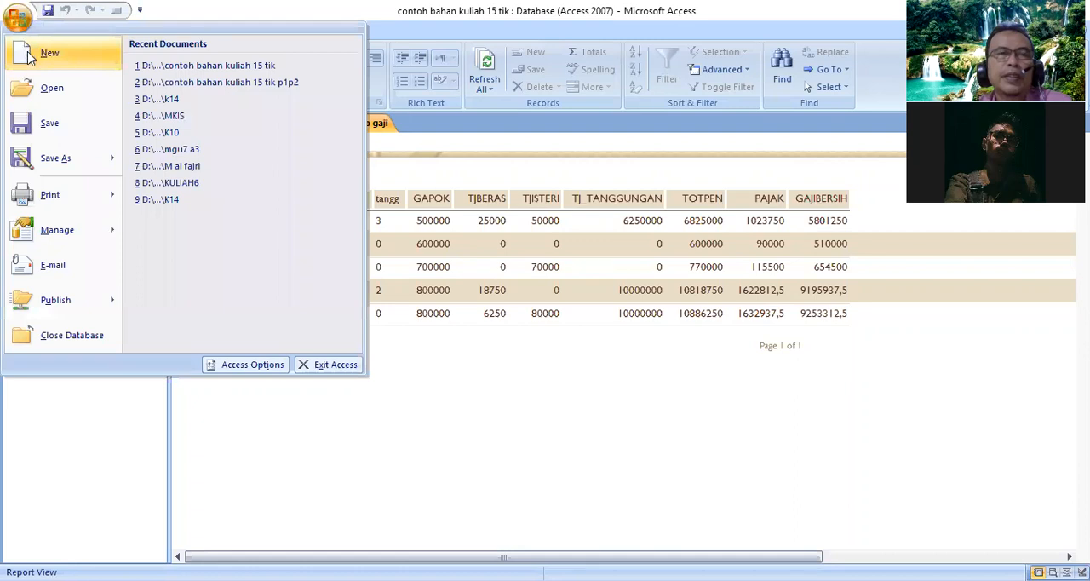
left_click(25, 52)
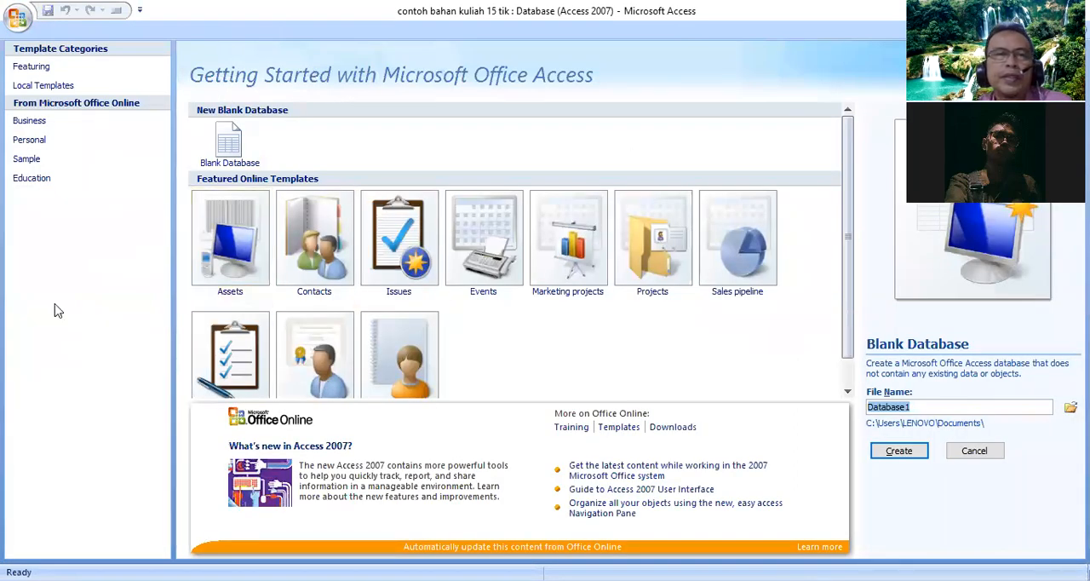
left_click(222, 168)
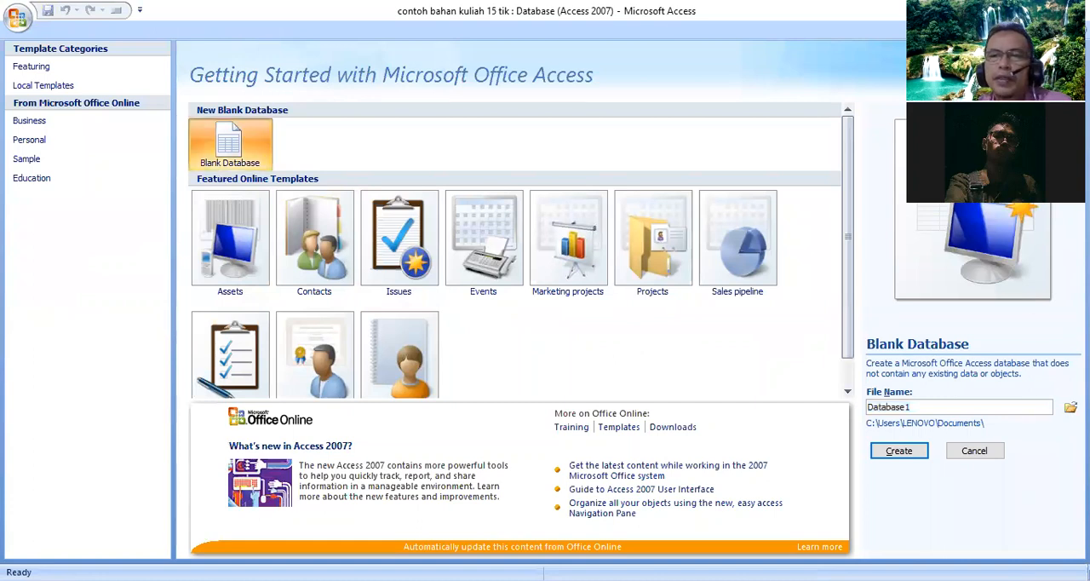
left_click(1069, 407)
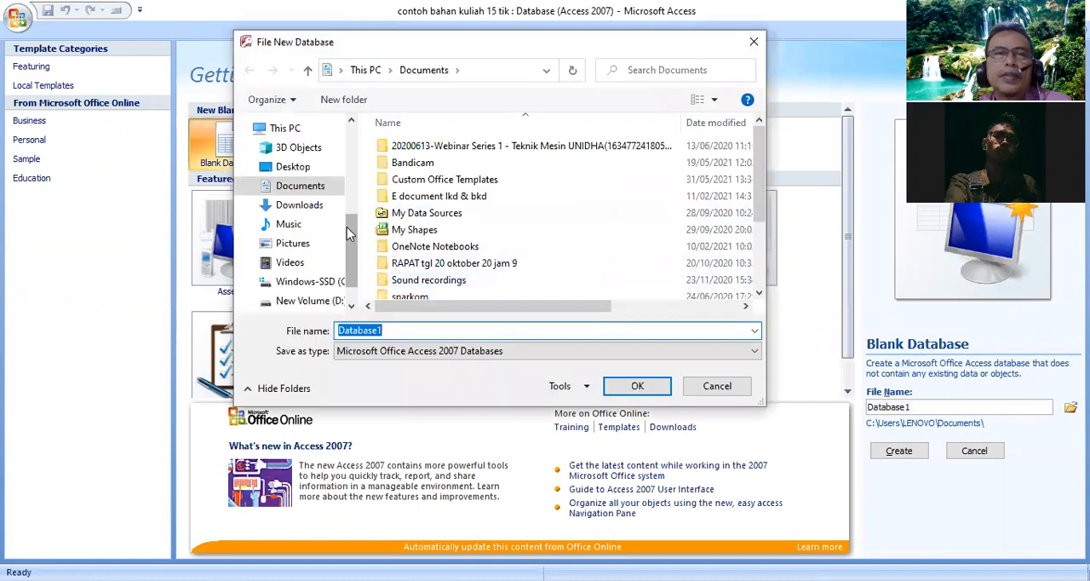
left_click_drag(757, 195, 760, 258)
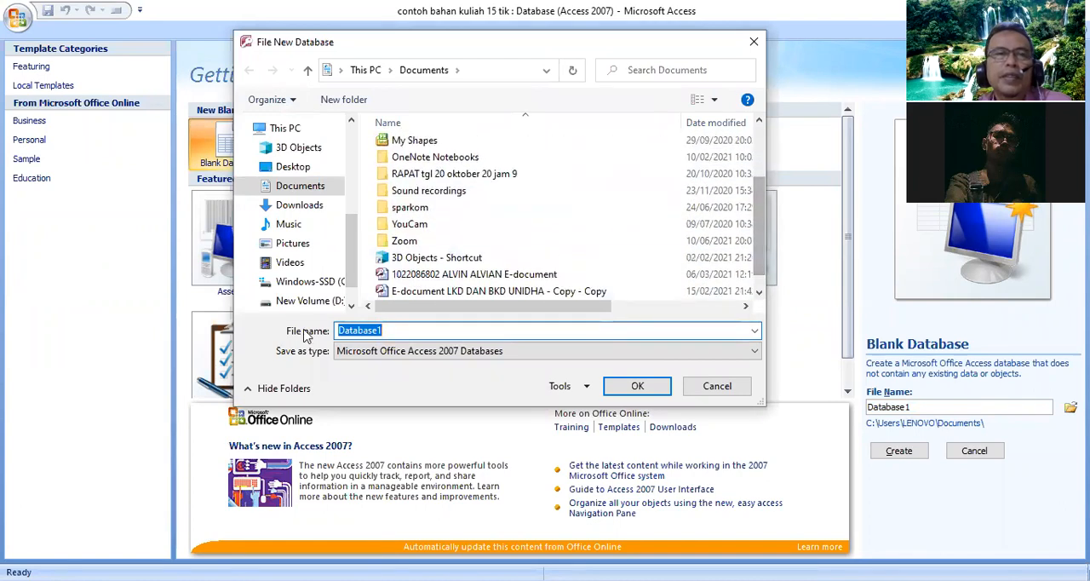
left_click(310, 304)
scroll(445, 267, "down", 8)
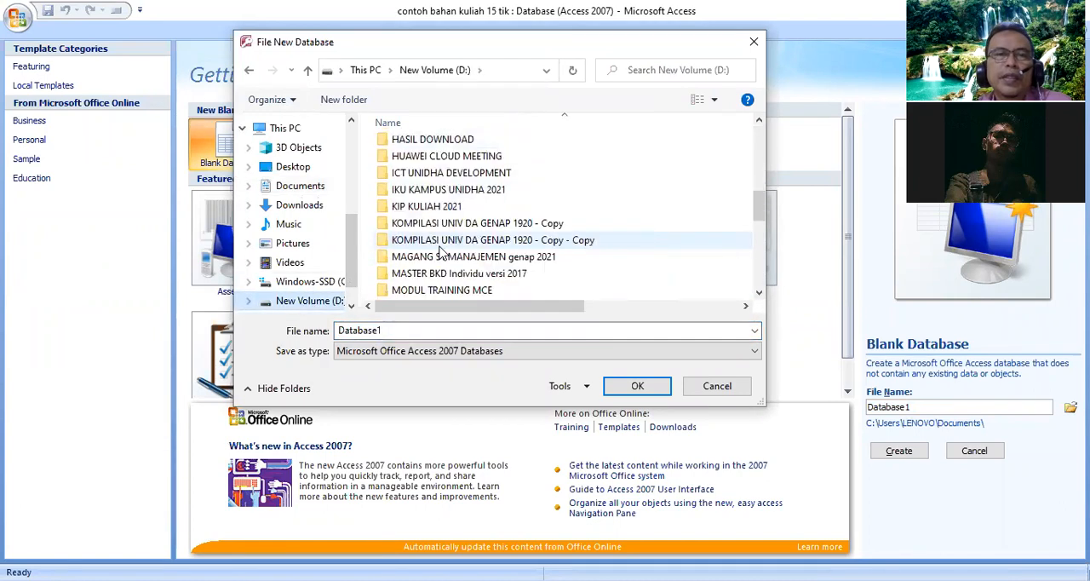
scroll(444, 267, "down", 2)
scroll(464, 279, "down", 1)
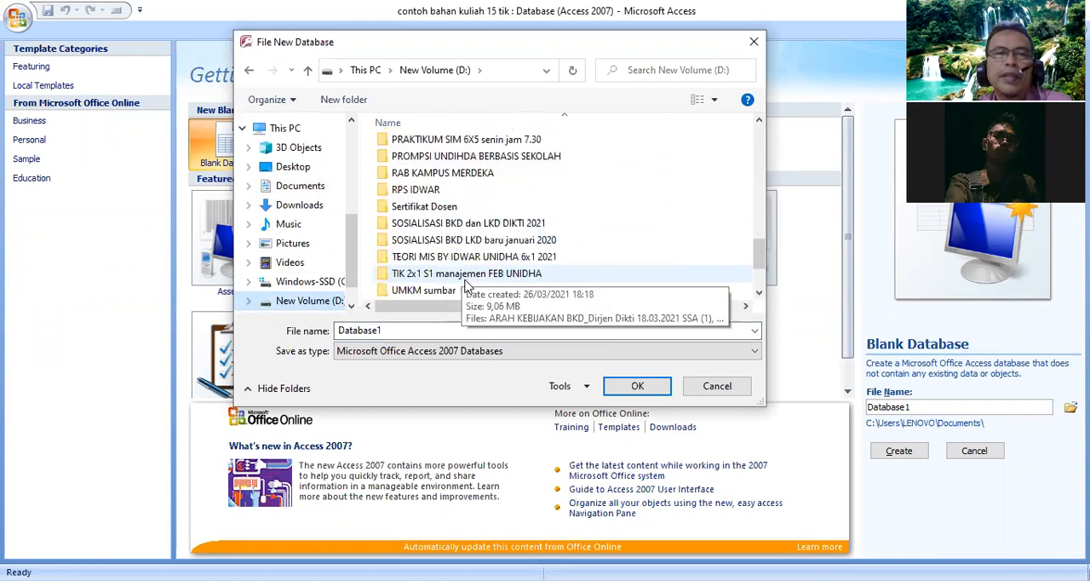
left_click(465, 277)
left_click(638, 385)
scroll(584, 250, "down", 4)
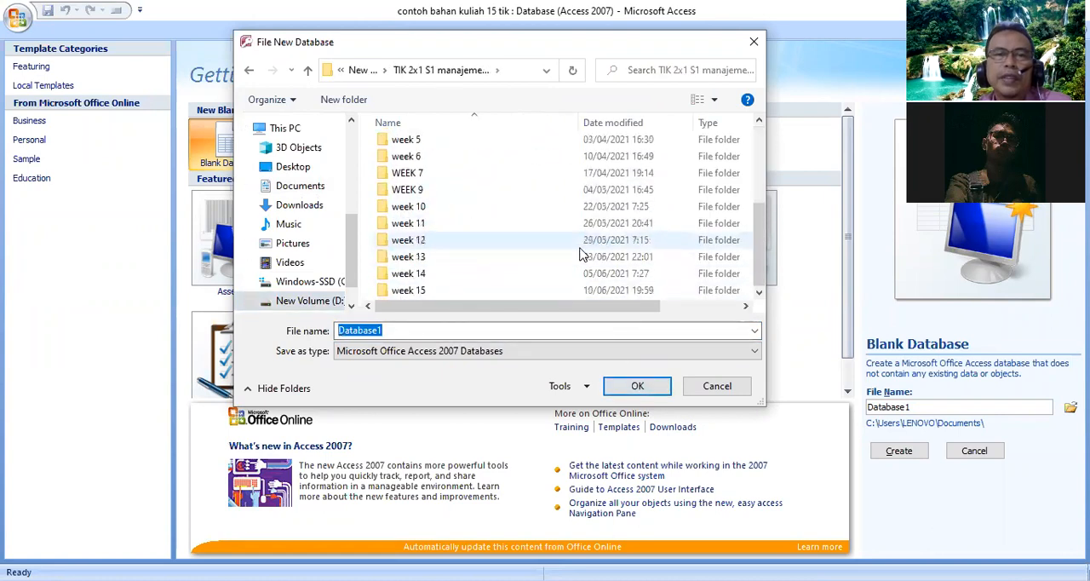
left_click(422, 289)
left_click(645, 390)
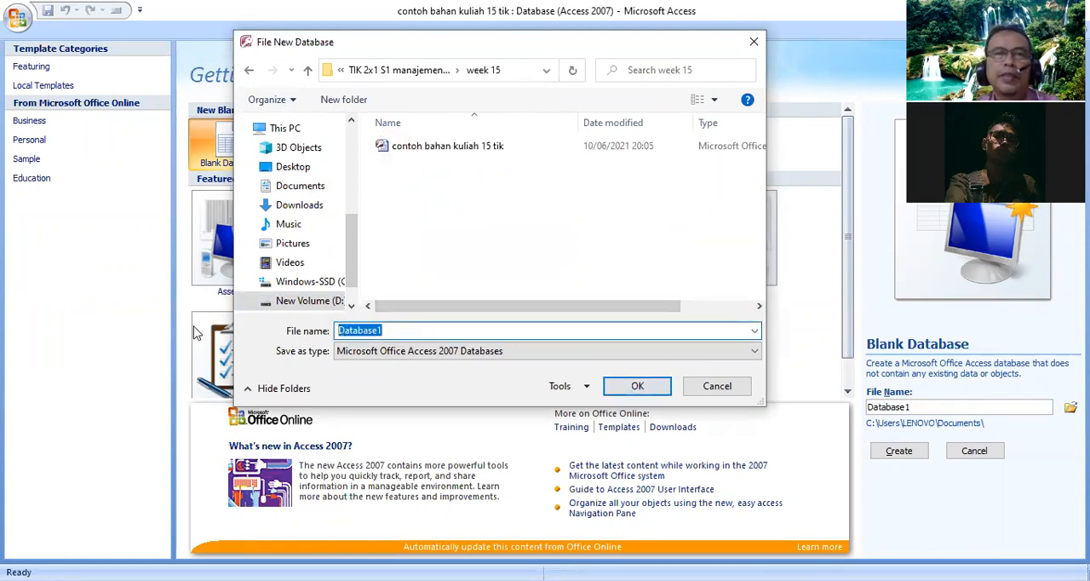
- Name the new database k15 and create it
type("k15")
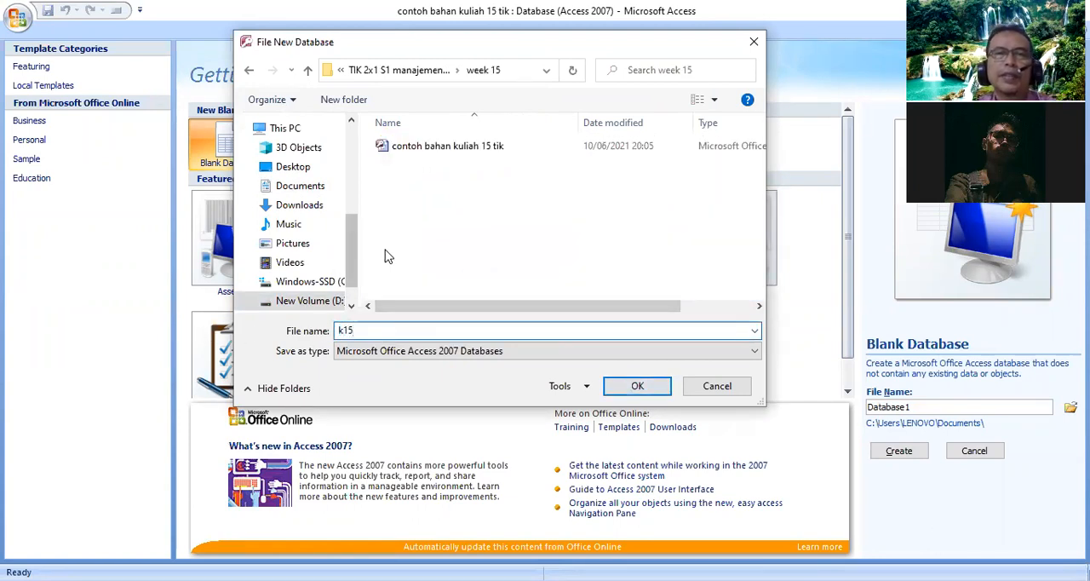
left_click(638, 387)
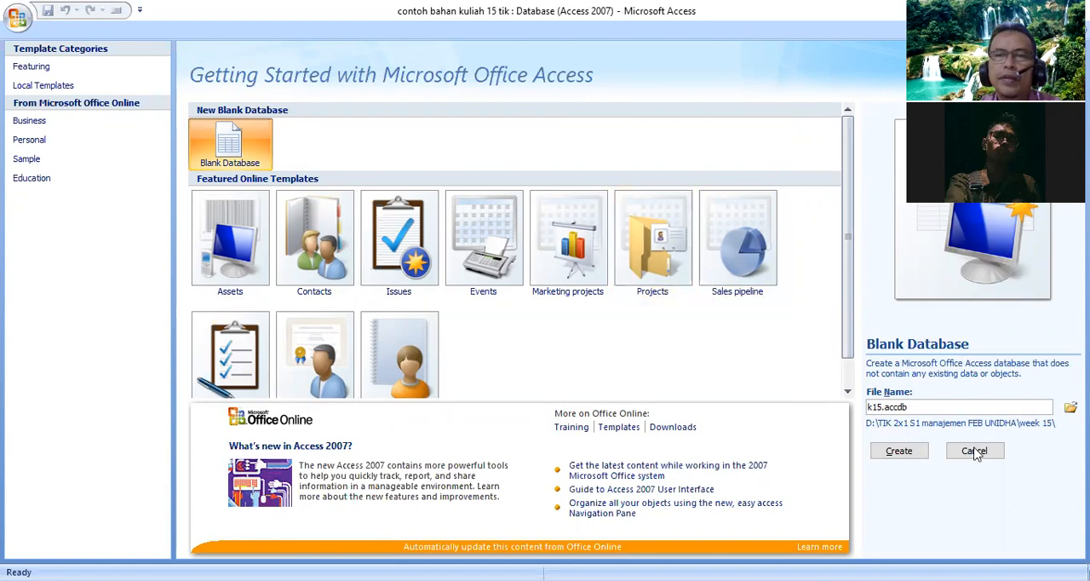
left_click(899, 452)
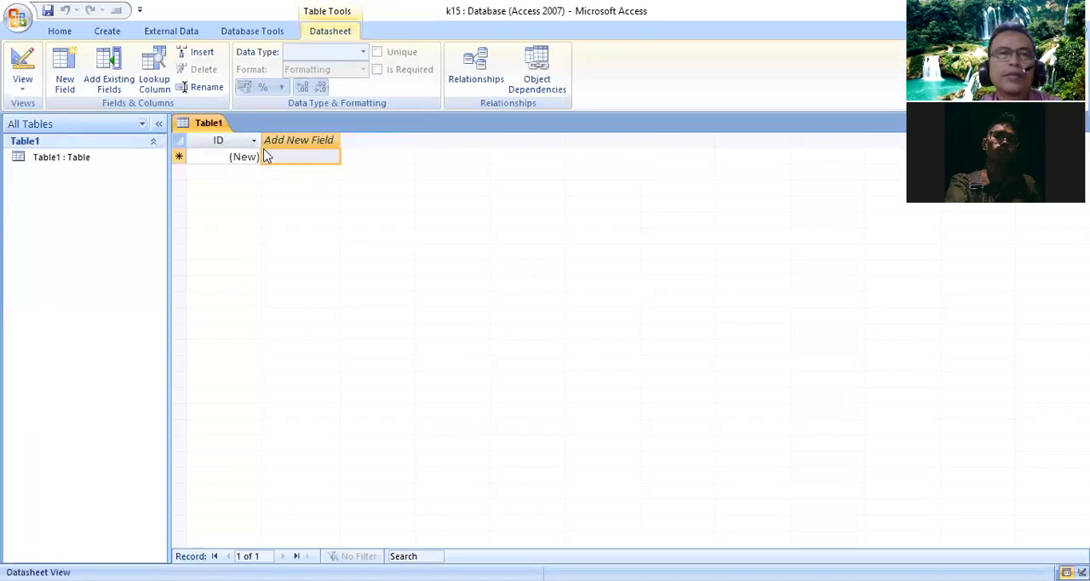
- Switch Table1 to Design view, saving the table as PEG
right_click(206, 127)
left_click(167, 190)
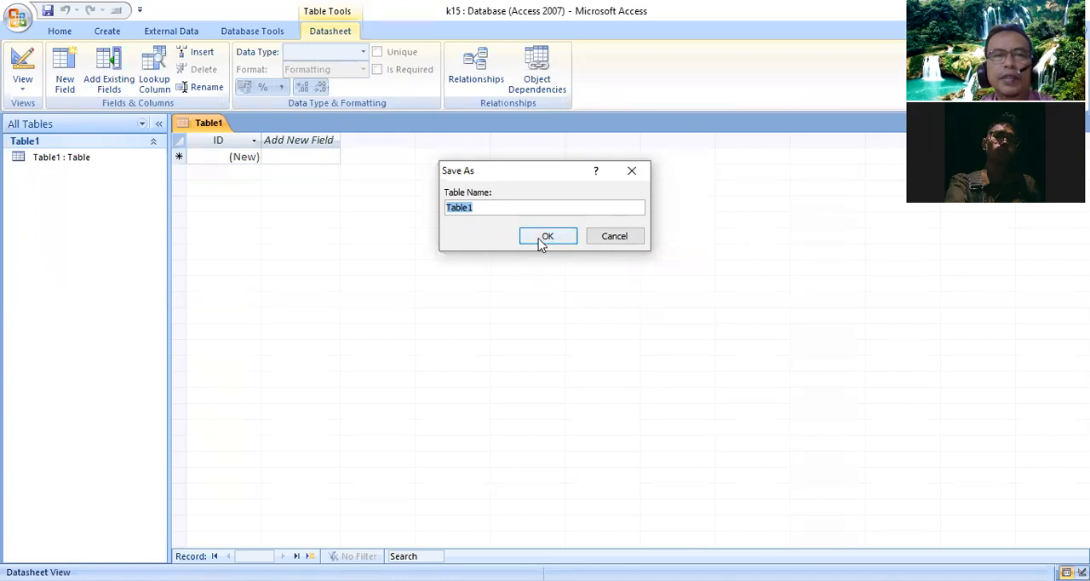
type("PE")
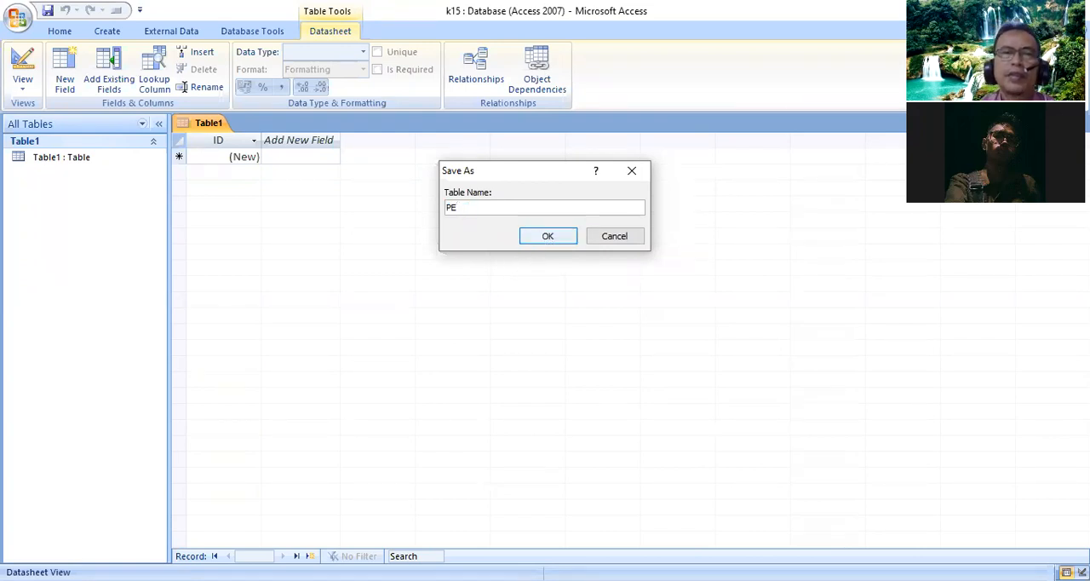
type("G")
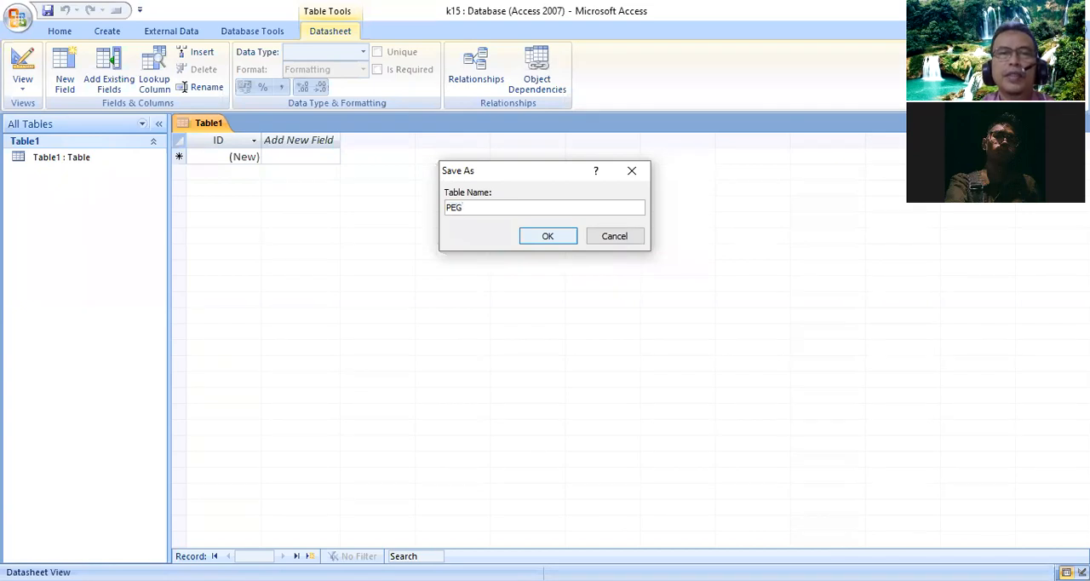
left_click(547, 237)
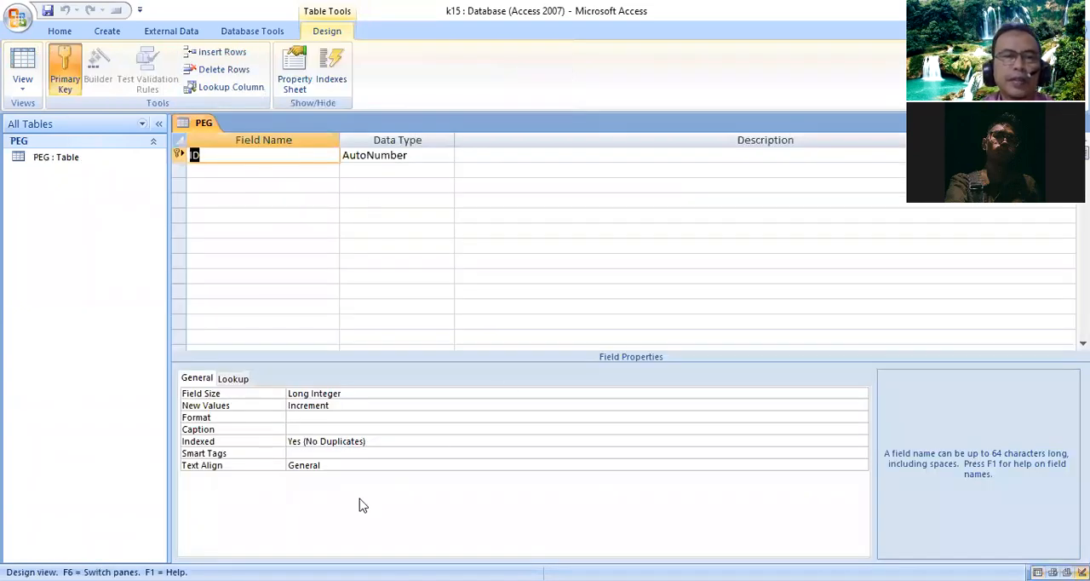
- Rename the PEG table's ID field to kode_peg
left_click(201, 155)
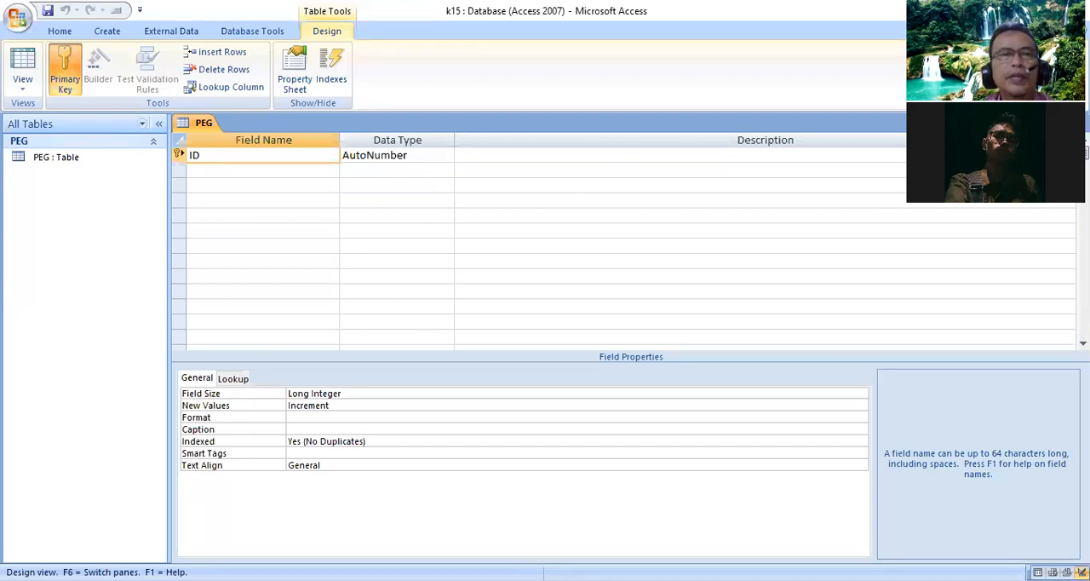
type("kode_peg")
key("Tab")
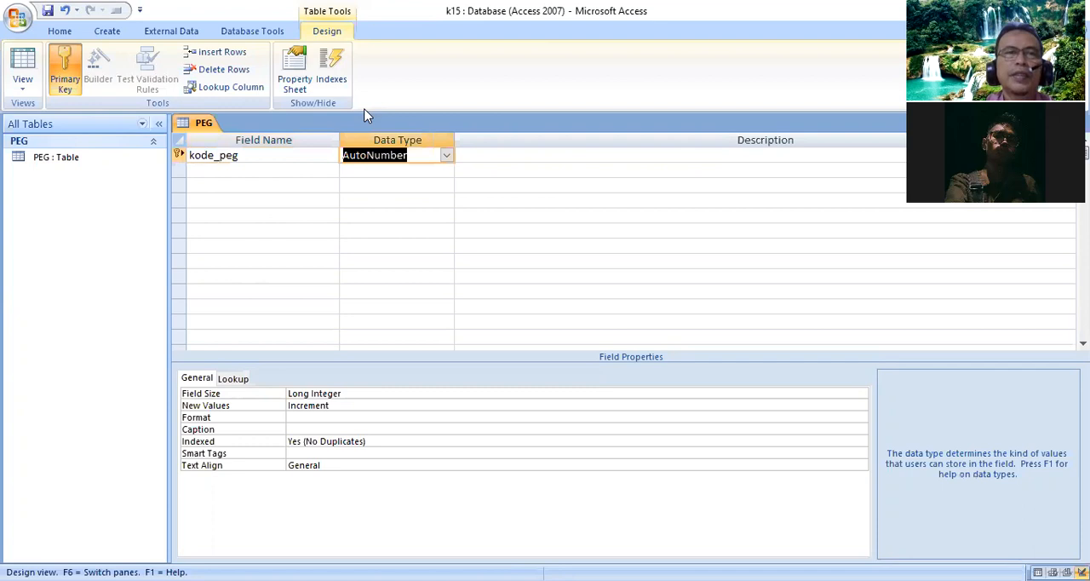
- Set the kode_peg field's data type to Text and its field size to 6
left_click(446, 155)
key("Down")
key("Return")
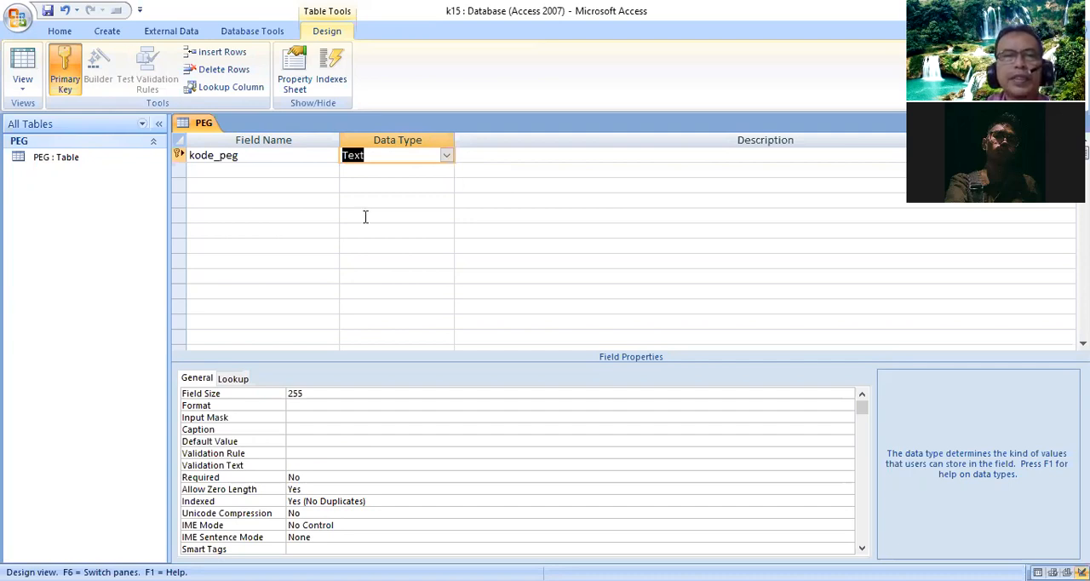
left_click(312, 392)
left_click_drag(312, 390, 283, 391)
type("6")
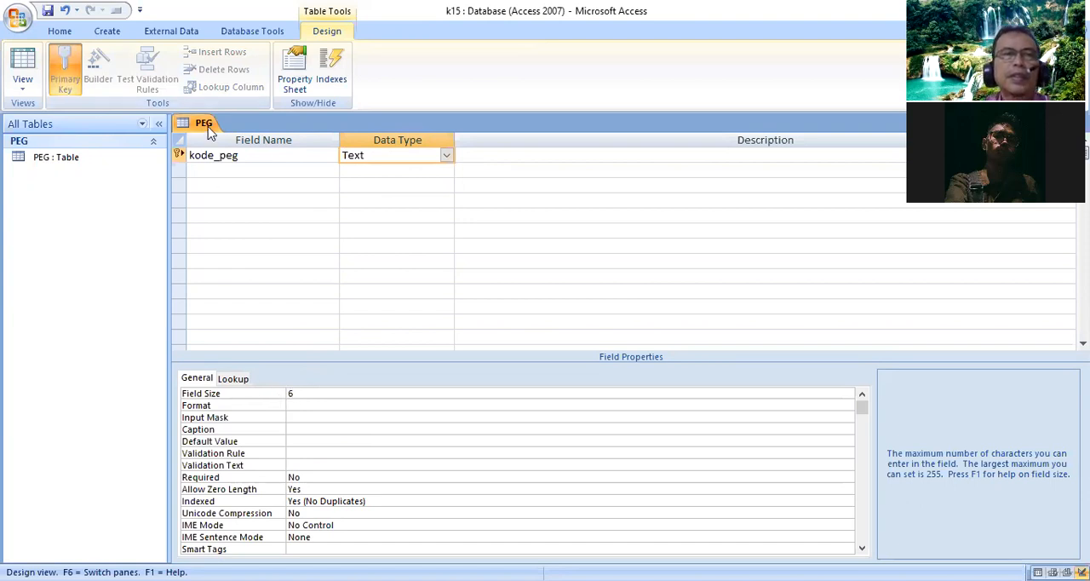
- Set the kode_peg field's lookup to a Combo Box with PEG as its row source
left_click(242, 380)
left_click(860, 394)
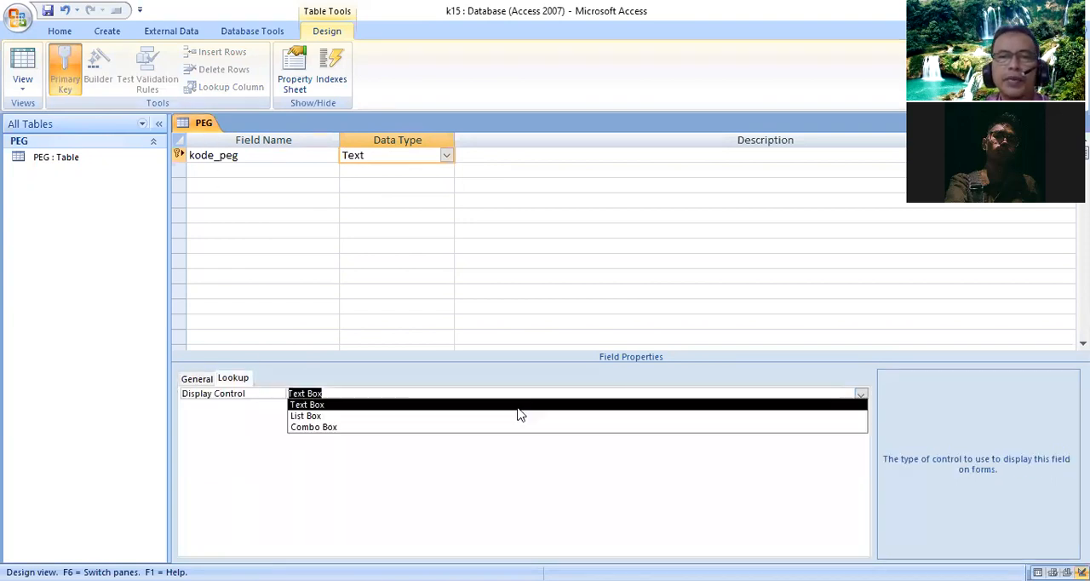
left_click(394, 427)
left_click(347, 415)
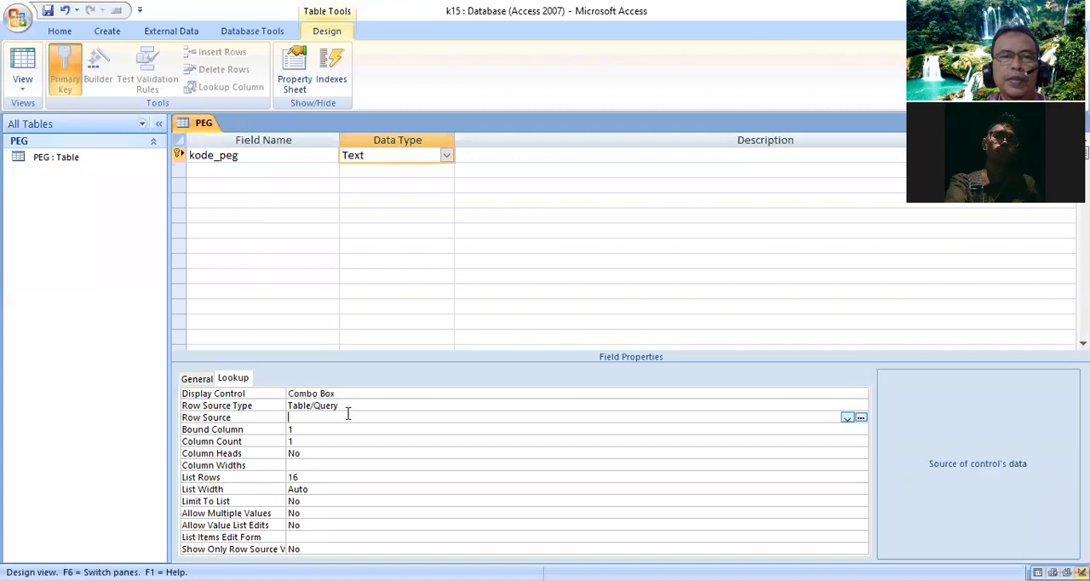
left_click(847, 417)
left_click(396, 430)
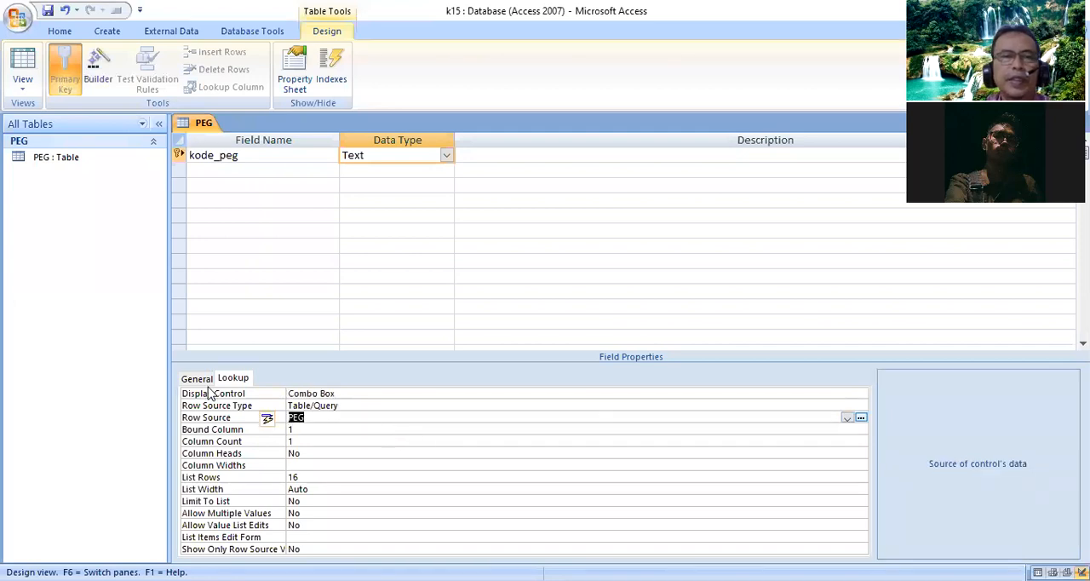
left_click(199, 380)
- Add a Text field named NAMA PEG below kode_peg and set its field size to 3
left_click(220, 171)
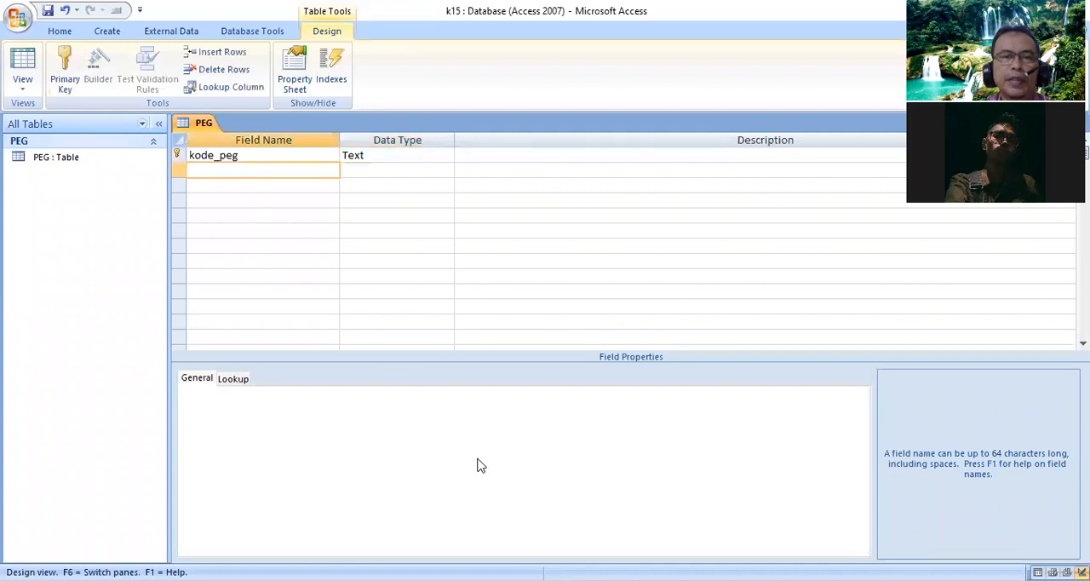
type("NAMA PEG")
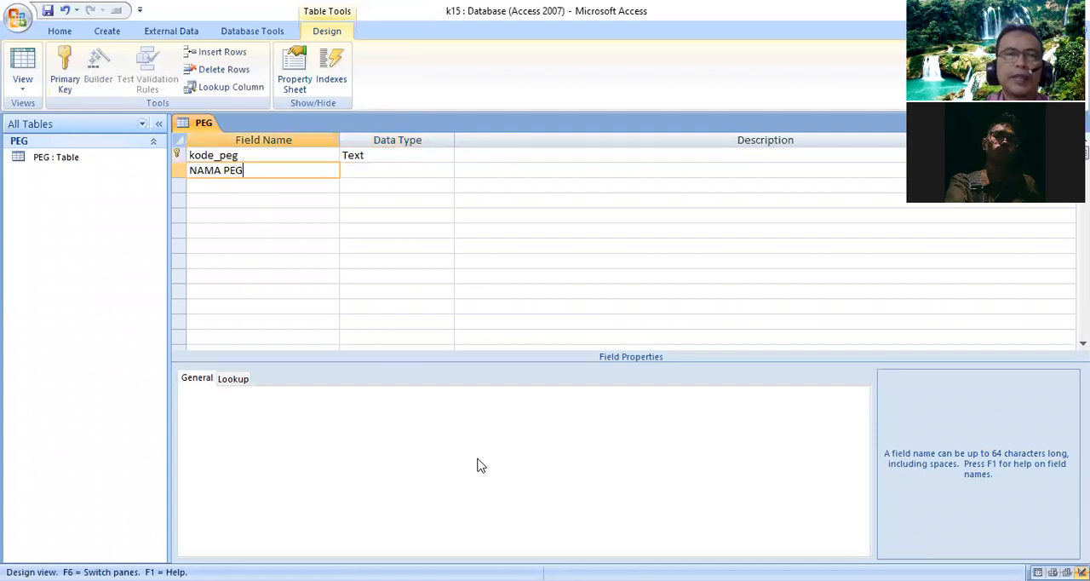
key("Tab")
double_click(309, 393)
type("30")
- Add a Text field named STATUS below NAMA PEG and set its field size to 1
left_click(226, 185)
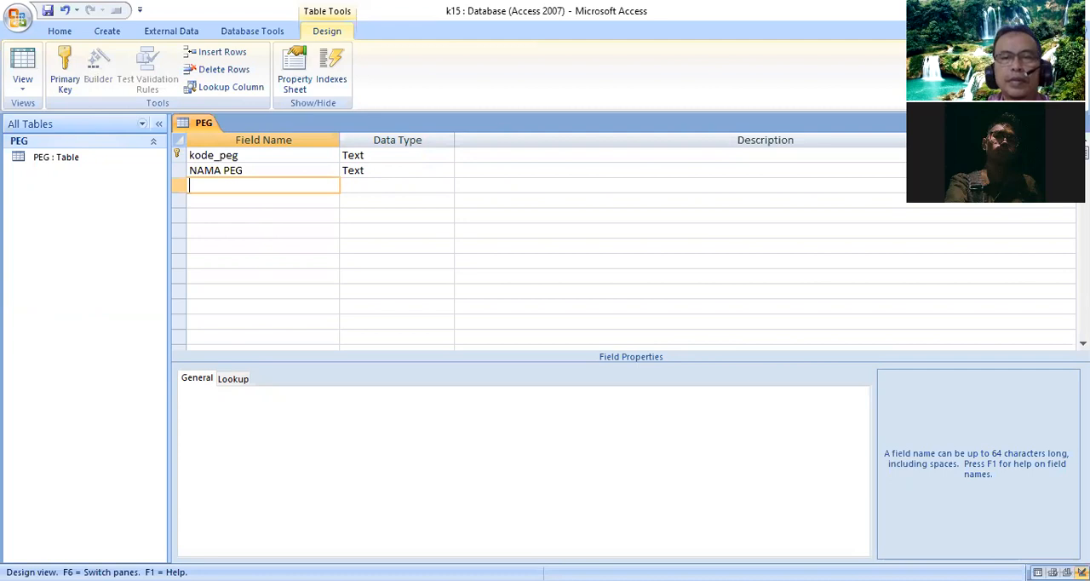
type("S")
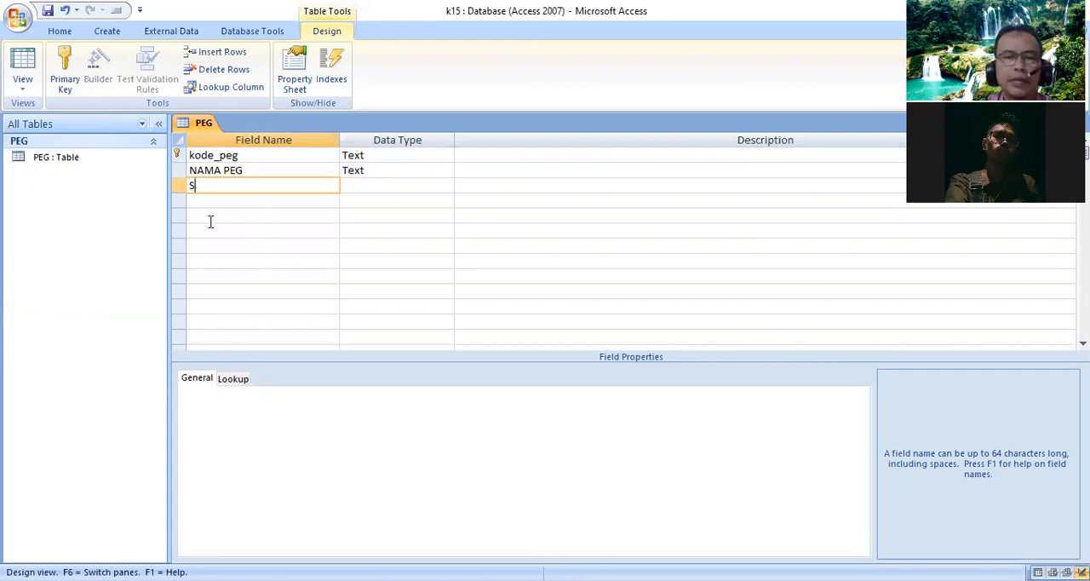
type("TATUS")
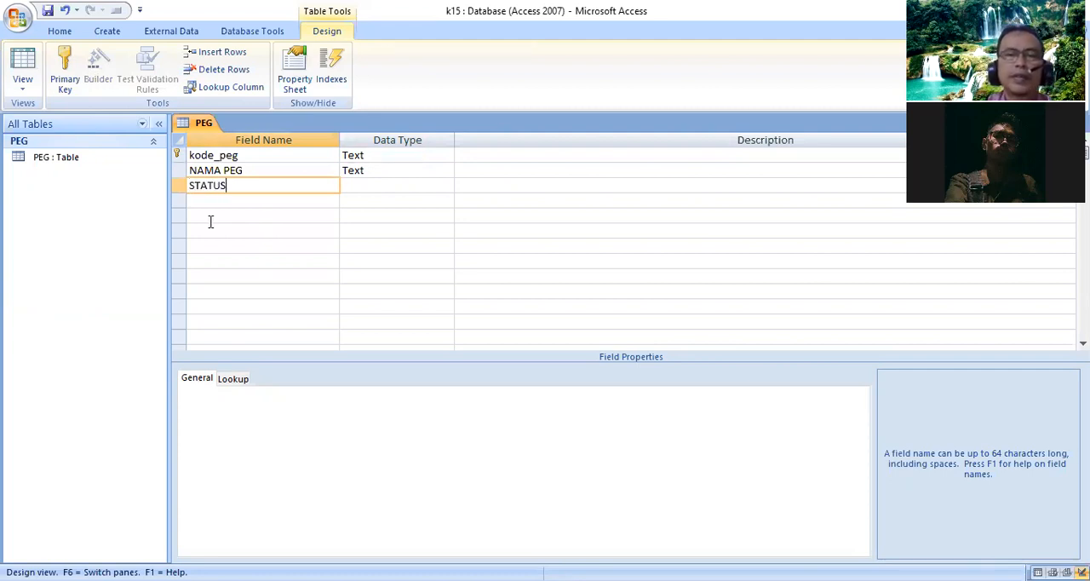
key("Tab")
double_click(311, 392)
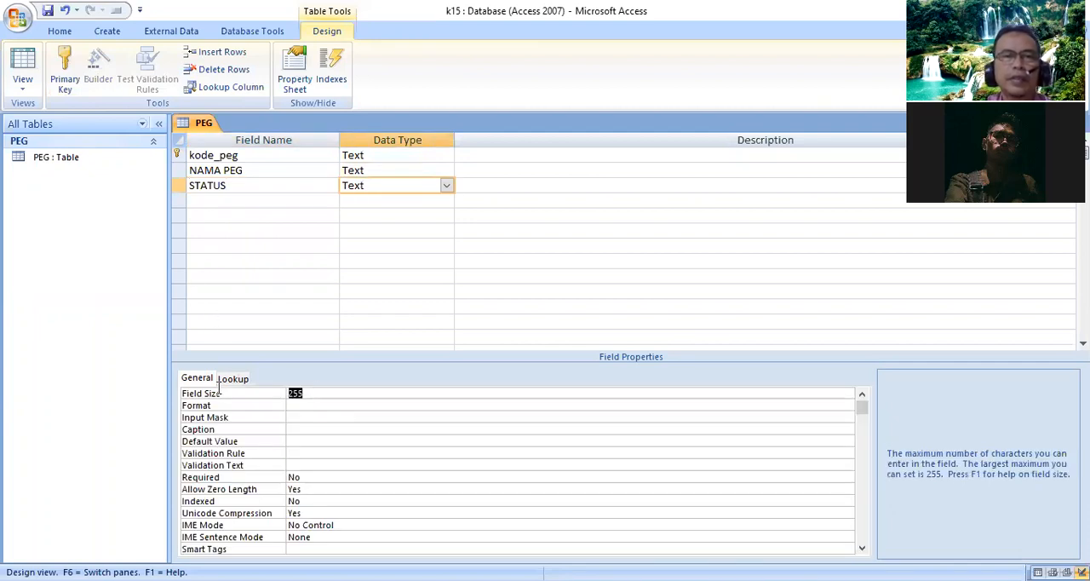
type("1")
- Set the STATUS field's lookup to a Combo Box with Value List as its row source type
left_click(235, 378)
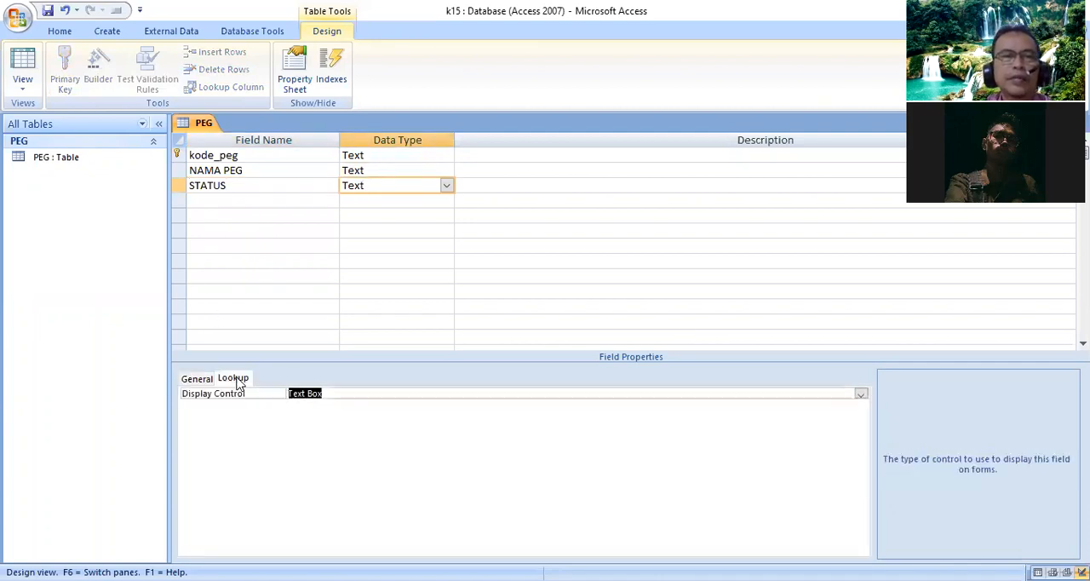
left_click(860, 394)
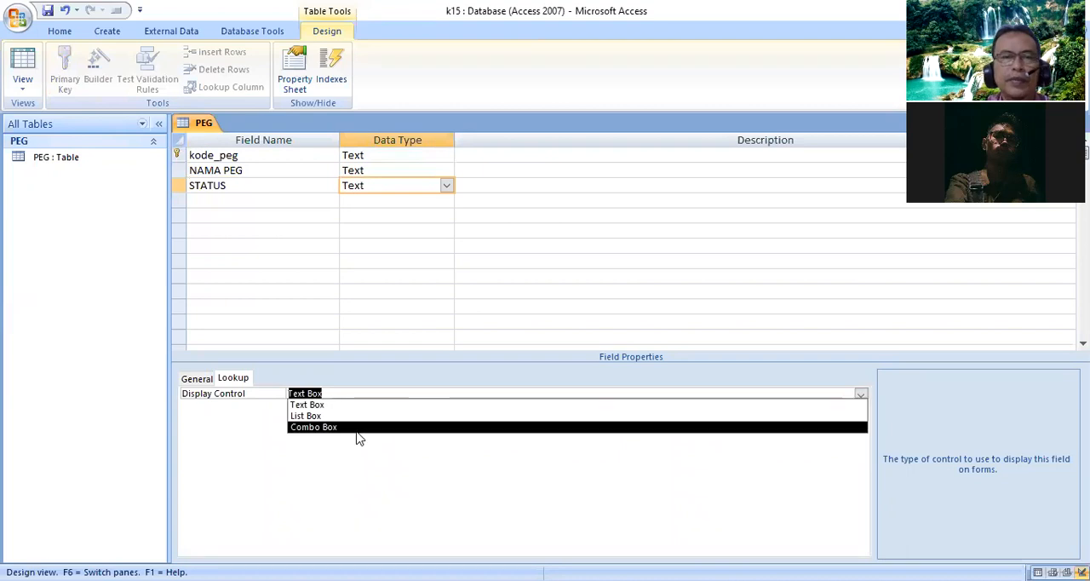
left_click(357, 428)
left_click(355, 407)
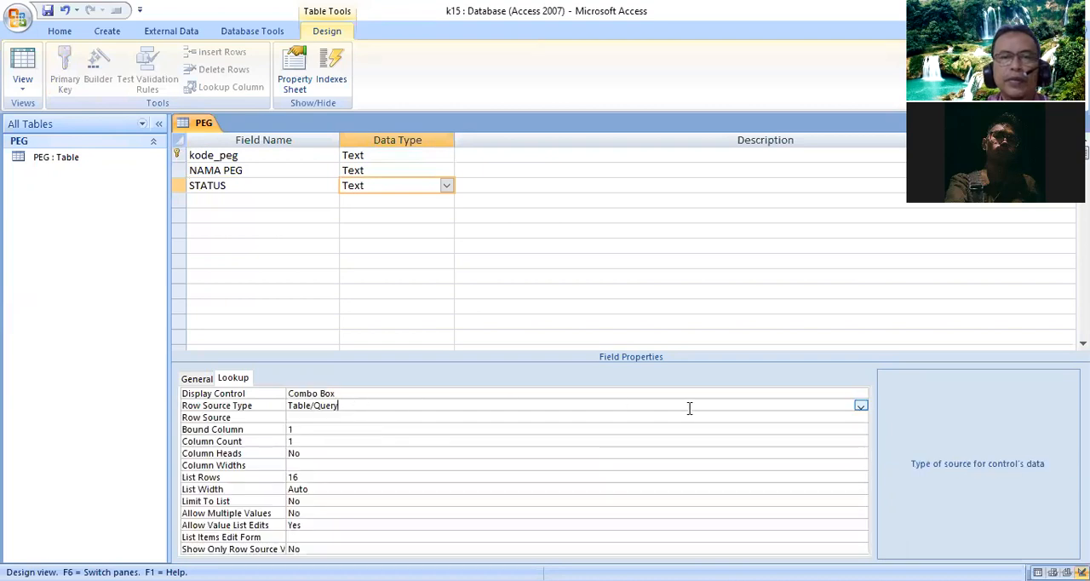
left_click(860, 406)
left_click(403, 428)
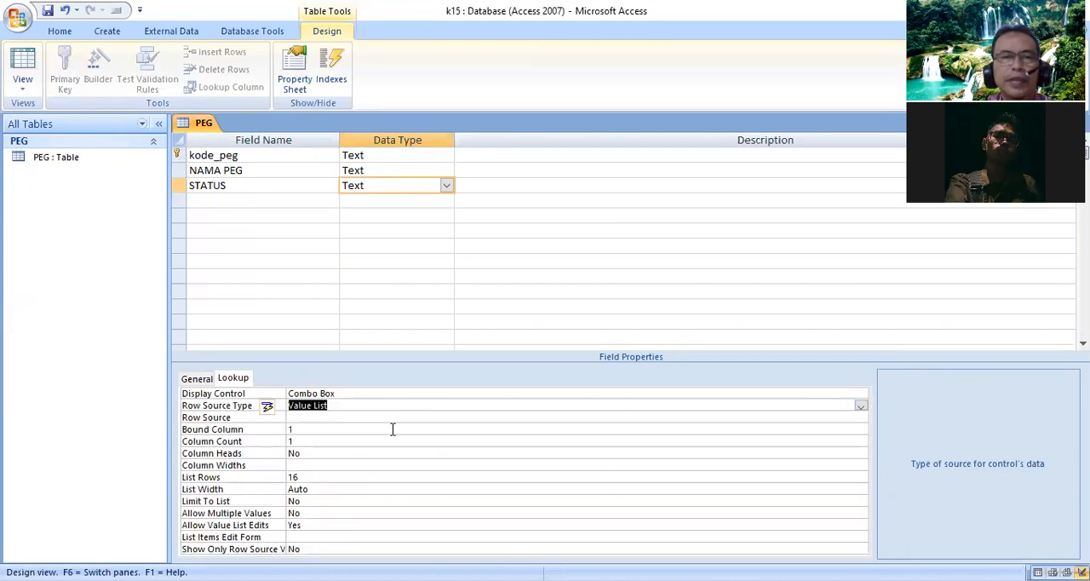
- Enter M and B as the list items in the STATUS field's row source
left_click(341, 417)
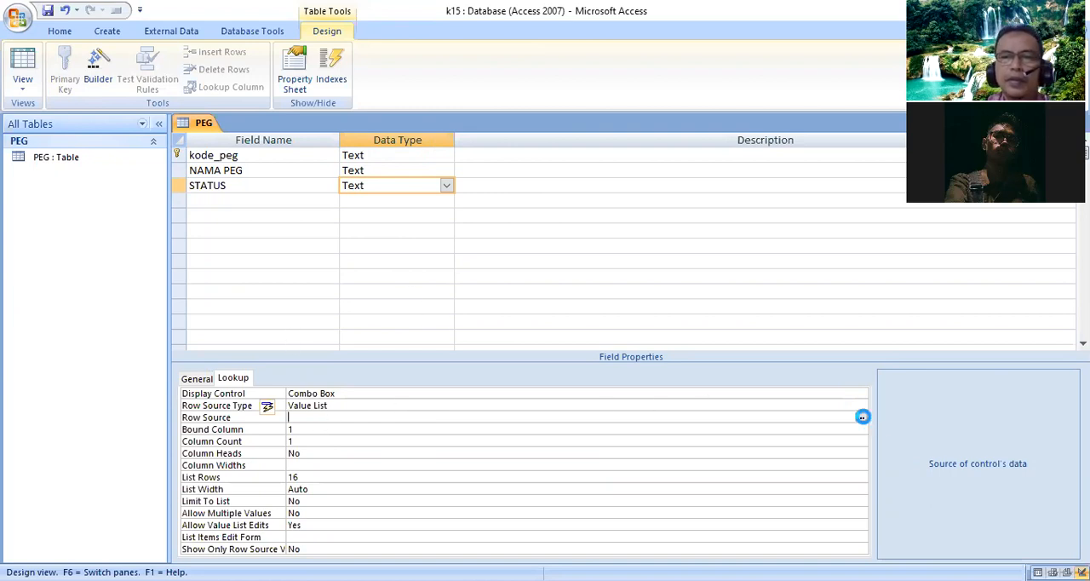
left_click(860, 417)
type("M")
key("Return")
type("B")
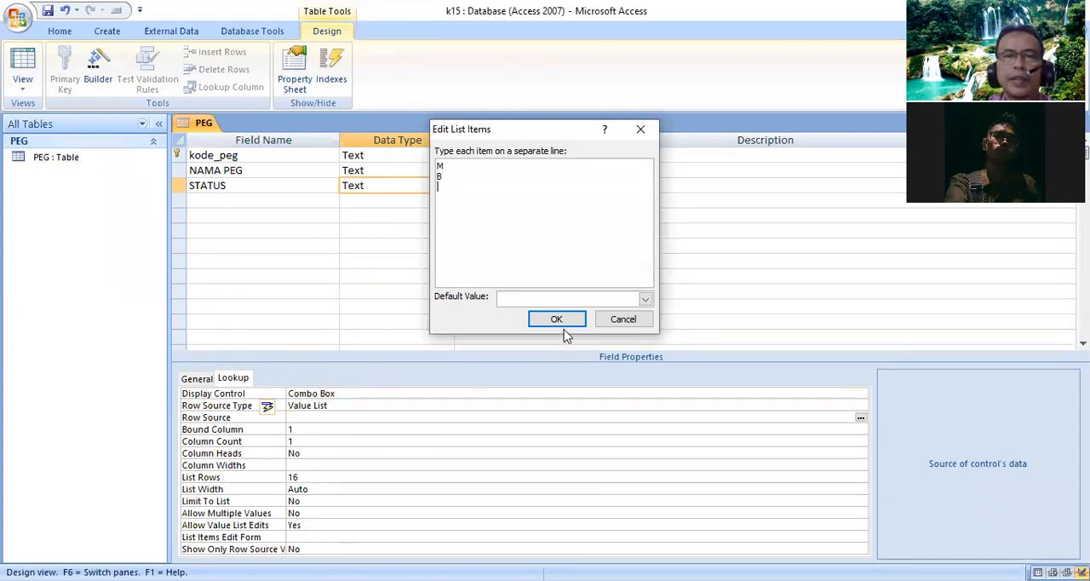
left_click(556, 319)
- Add a Text field named Tanggungan below STATUS and set its field size to 2
left_click(212, 200)
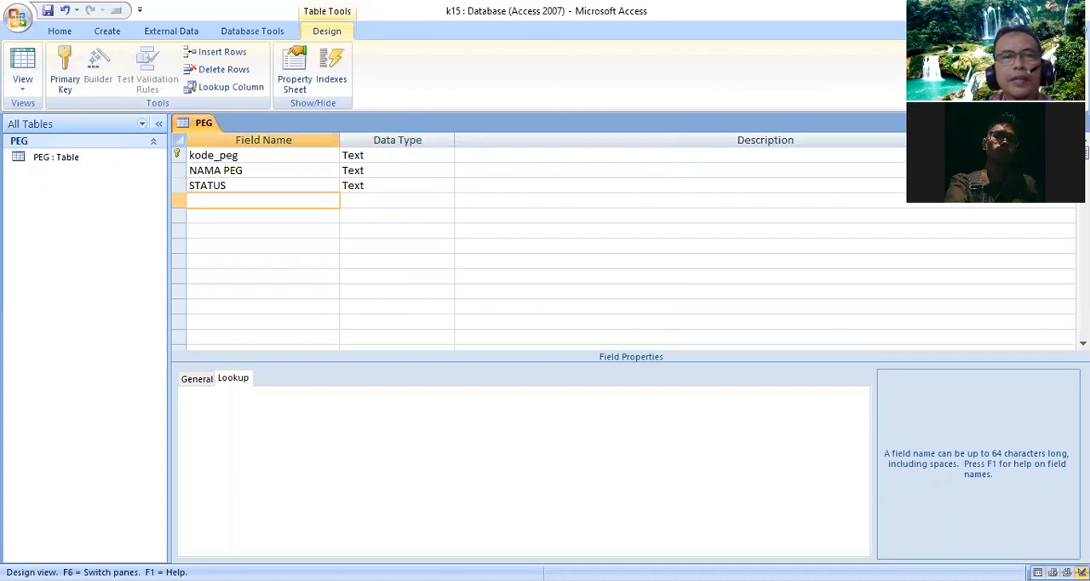
type("Tan")
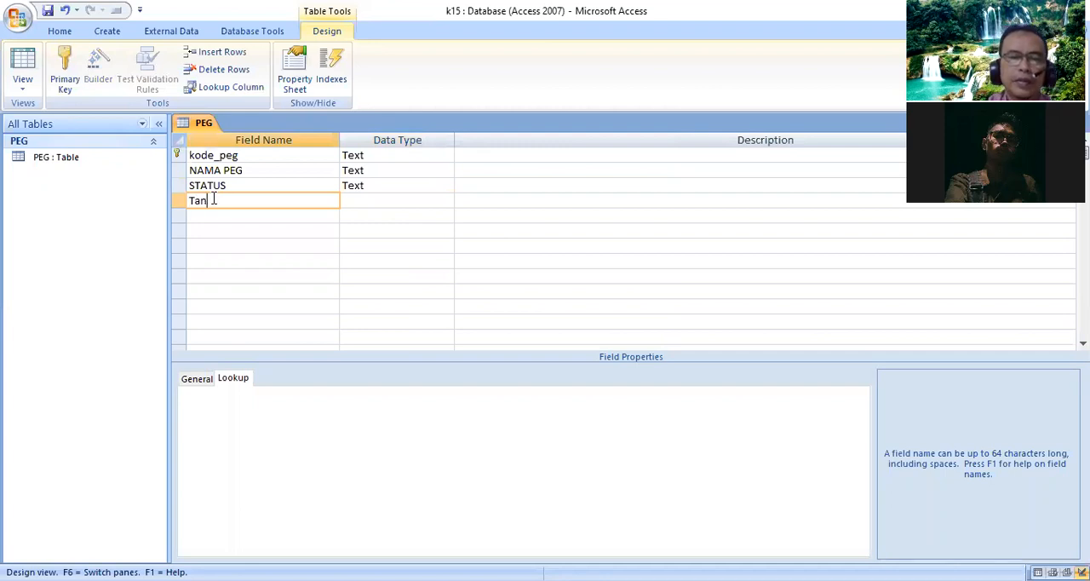
type("ggungan")
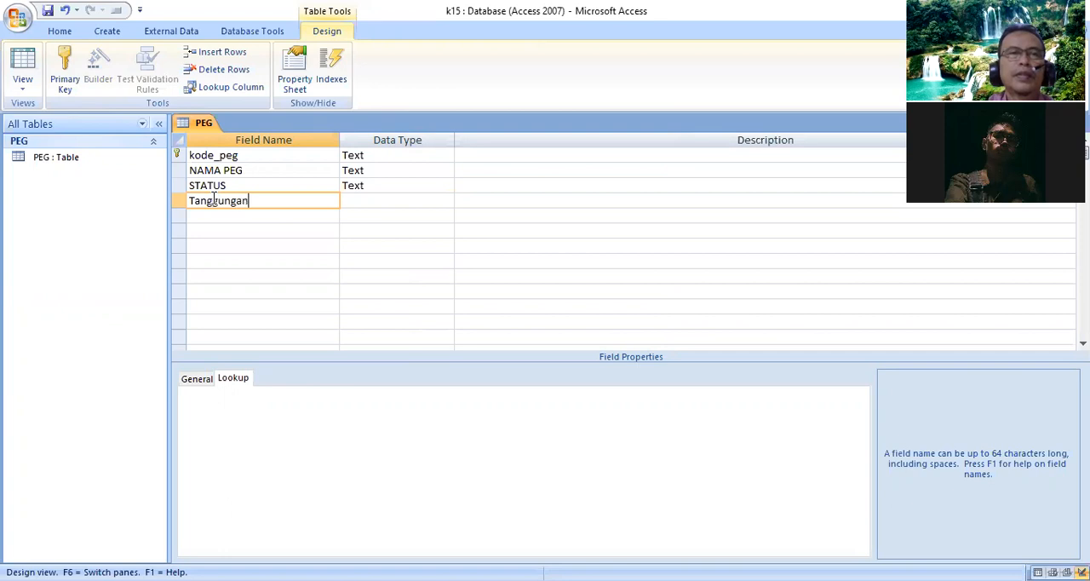
key("Tab")
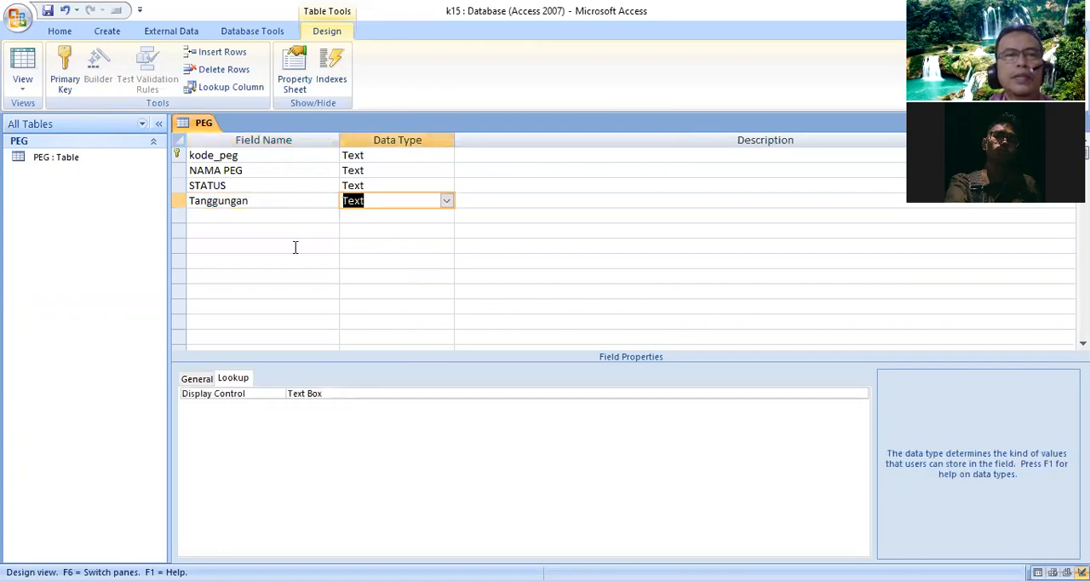
left_click(196, 379)
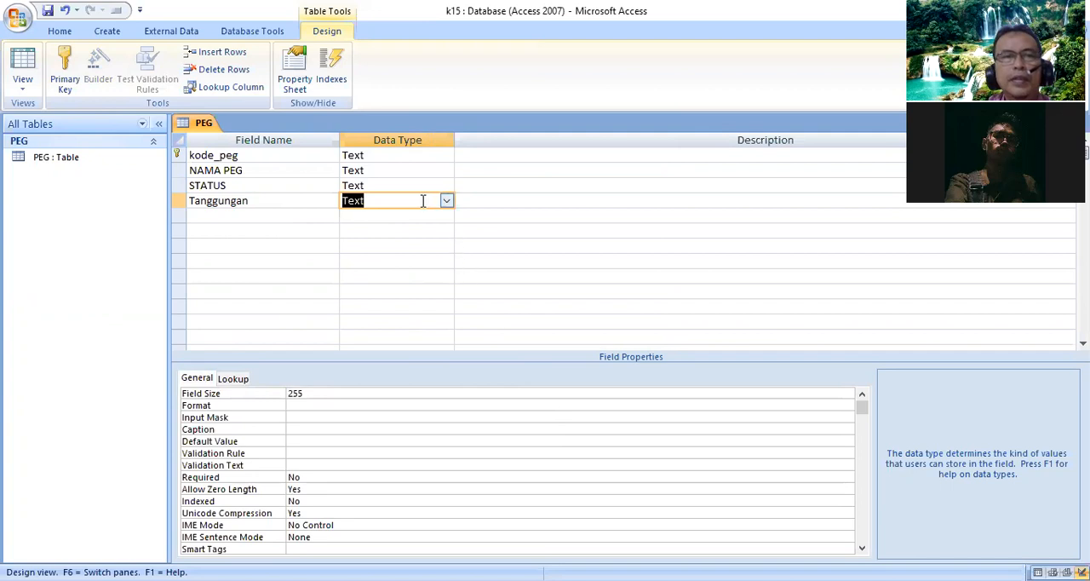
left_click(207, 396)
type("2")
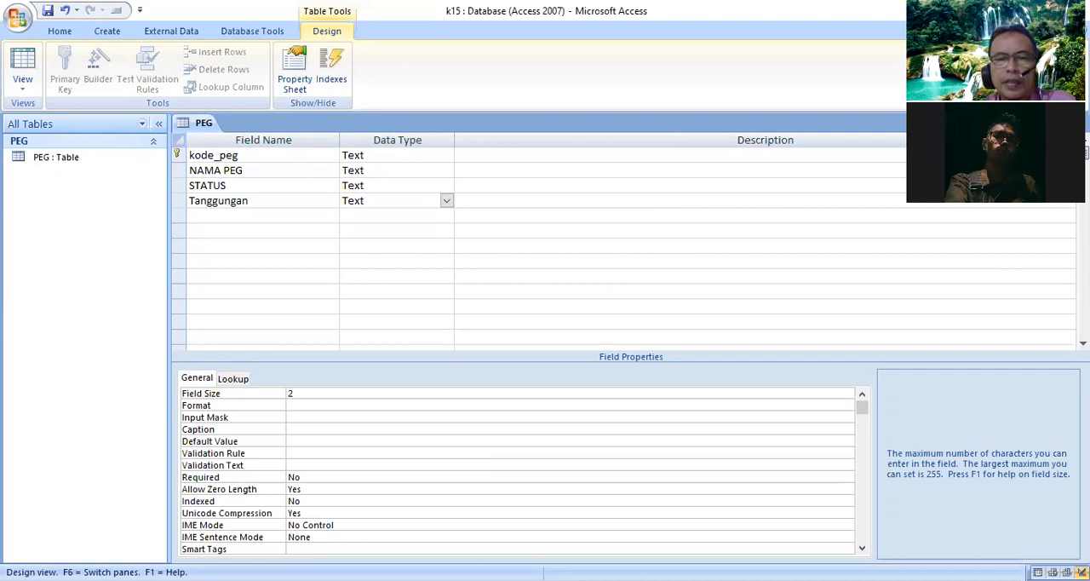
- Insert a new field named no above kode_peg in the PEG table
left_click(197, 155)
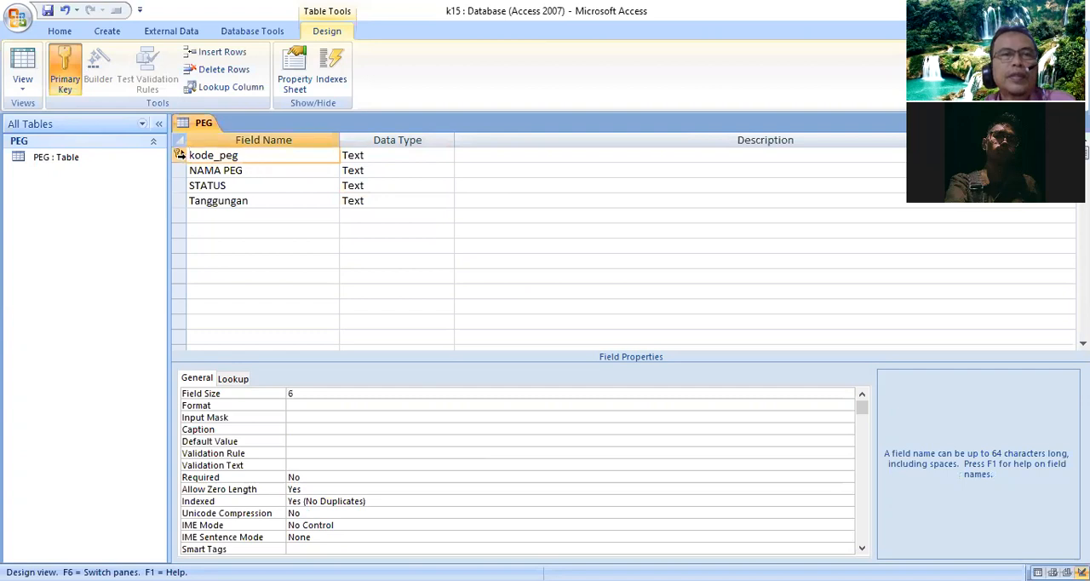
right_click(180, 155)
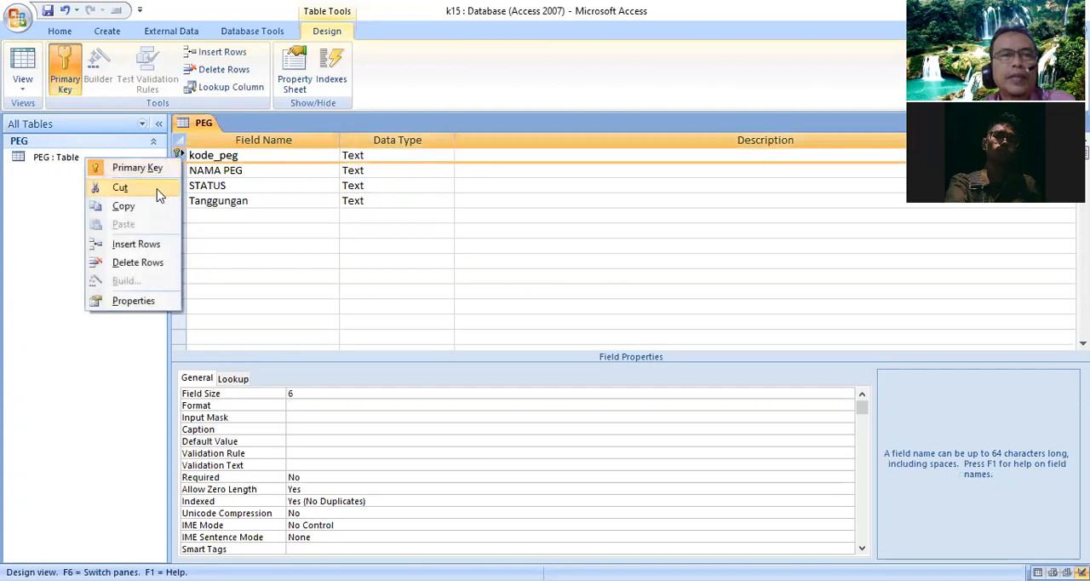
left_click(136, 244)
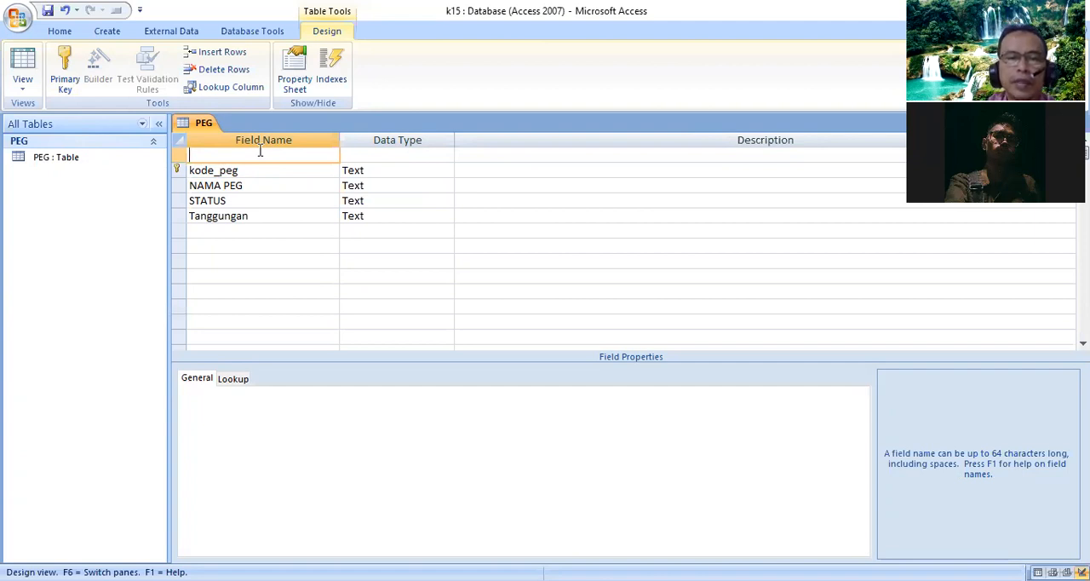
type("no\\")
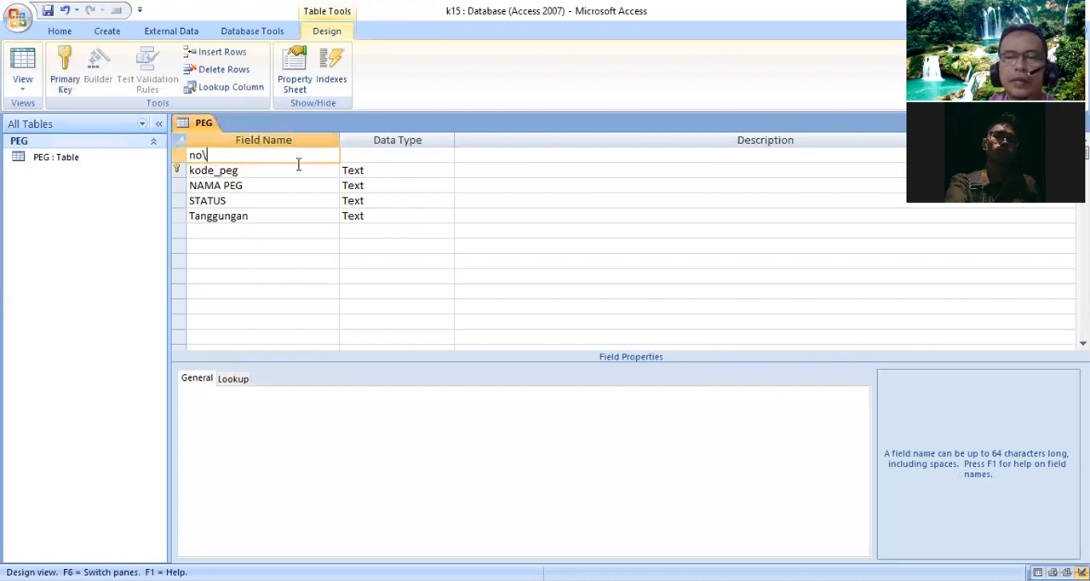
- Set the no field's data type to AutoNumber and make it the table's primary key
left_click(406, 160)
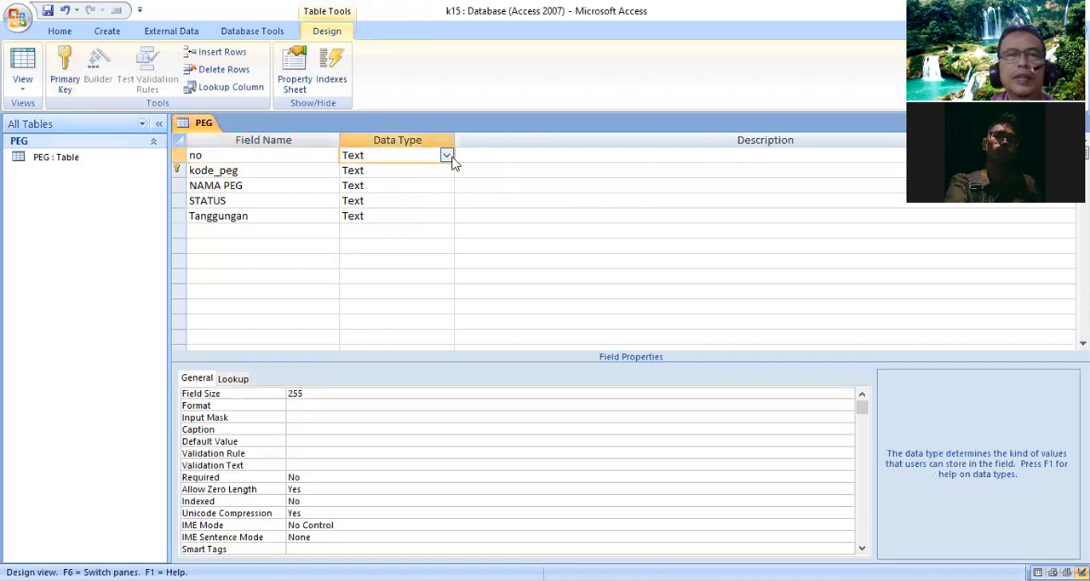
left_click(450, 157)
left_click(408, 247)
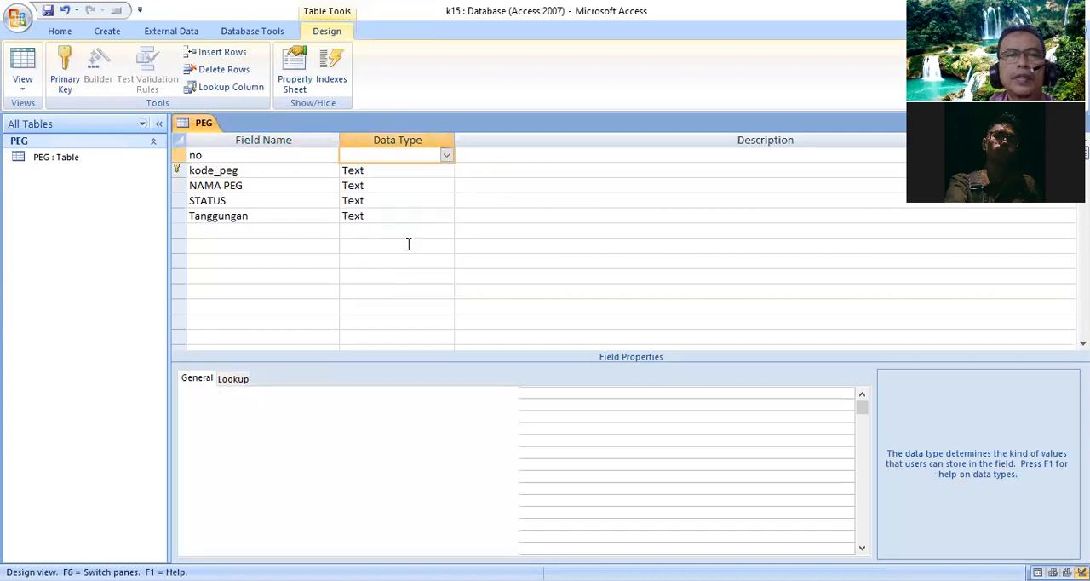
left_click(178, 155)
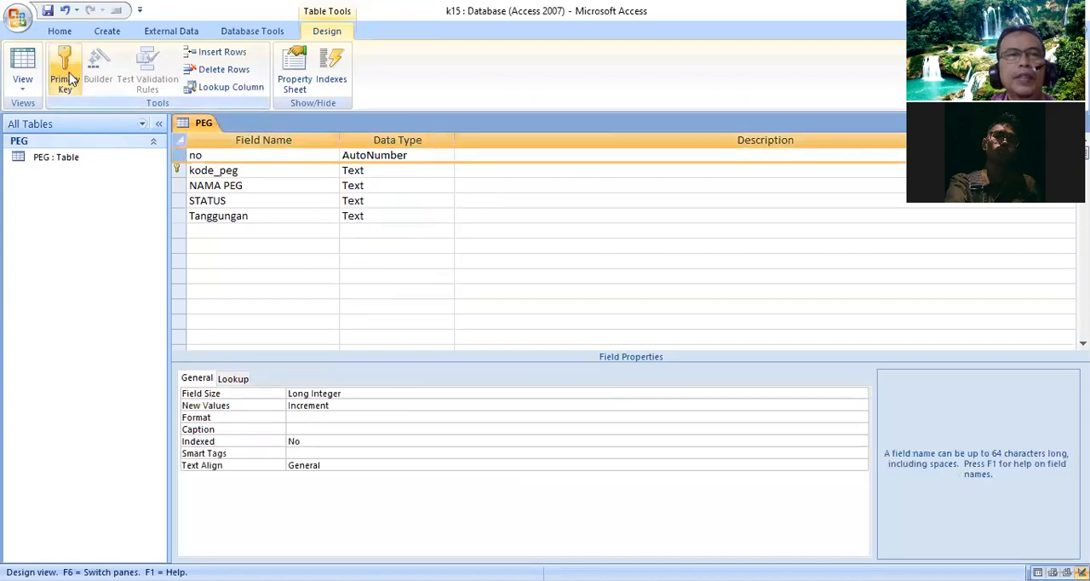
left_click(74, 91)
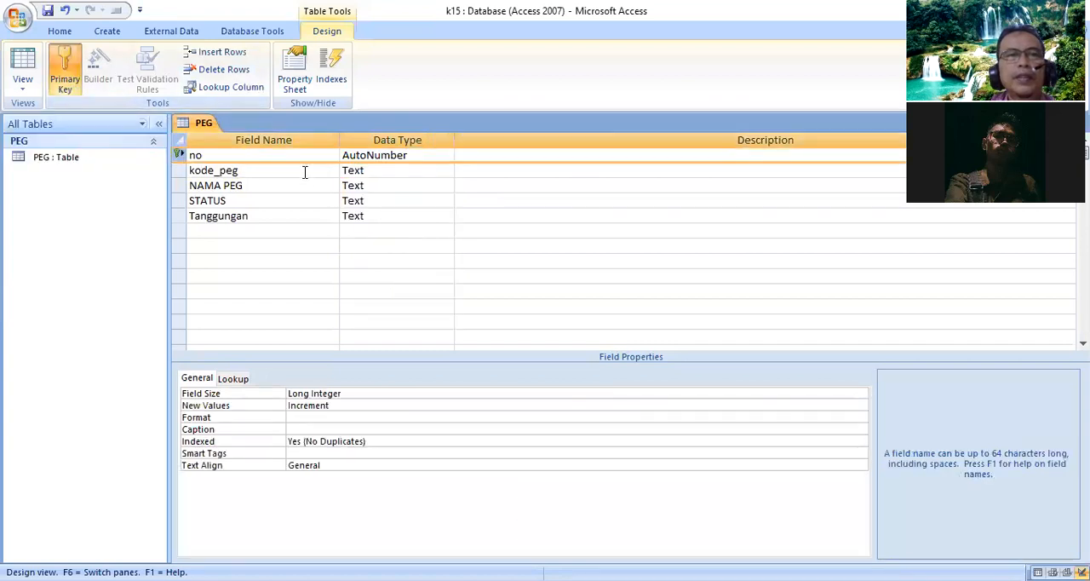
- Check the kode_peg field's lookup and general properties, and try to save the PEG table design
left_click(300, 168)
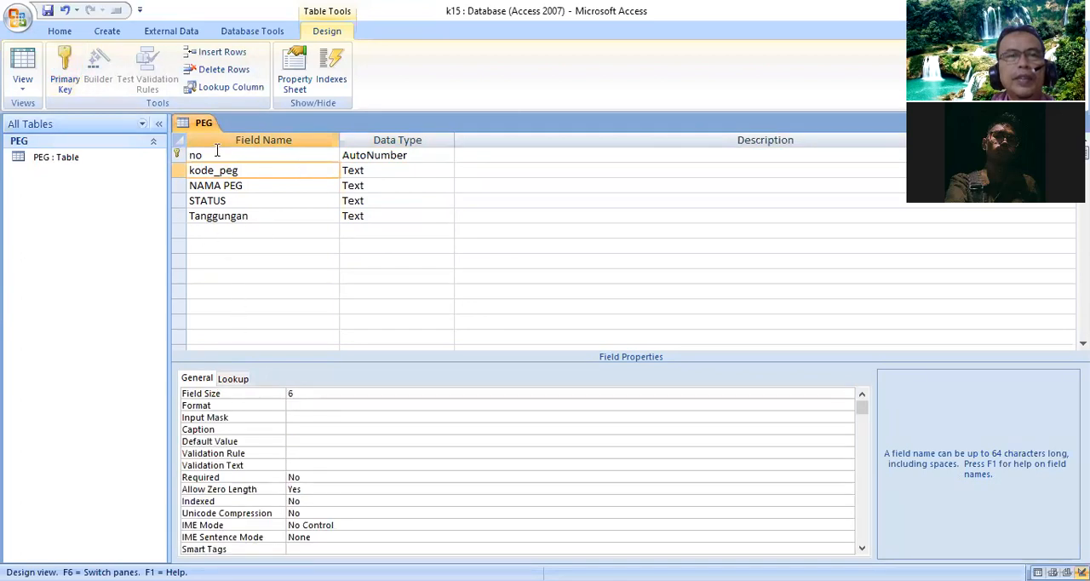
left_click(239, 379)
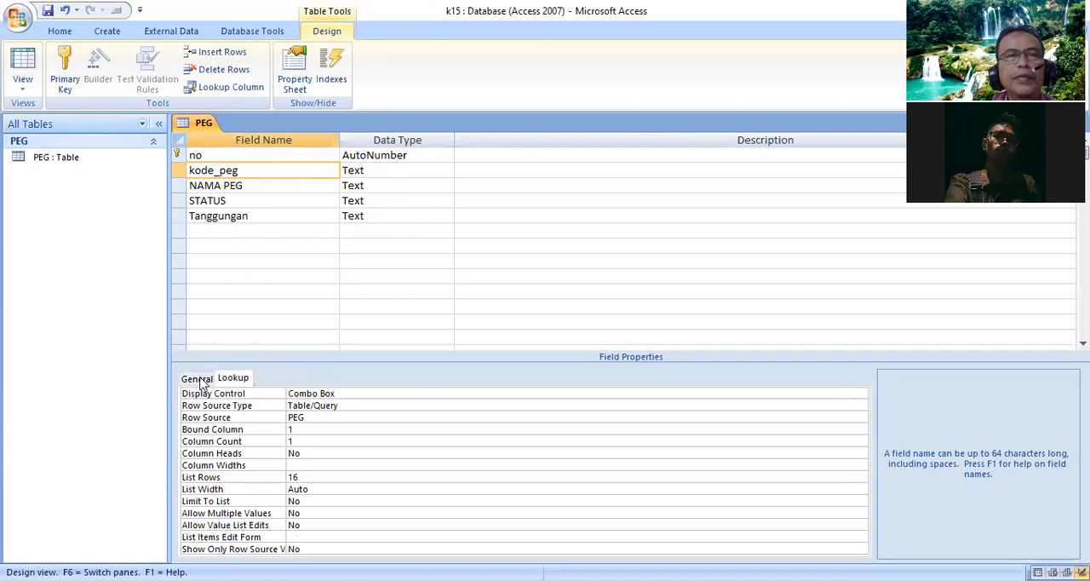
left_click(204, 378)
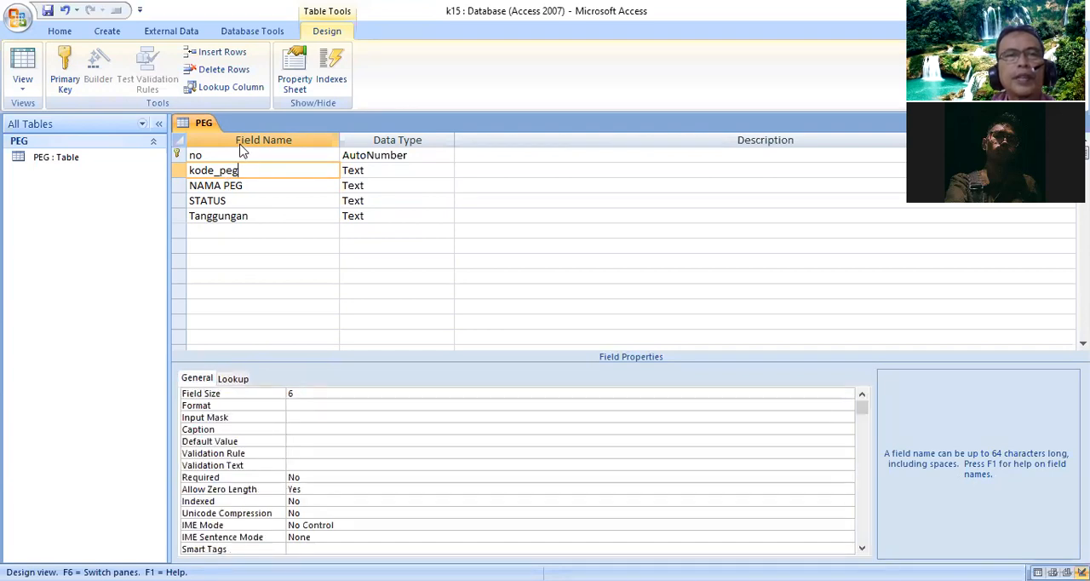
left_click(47, 12)
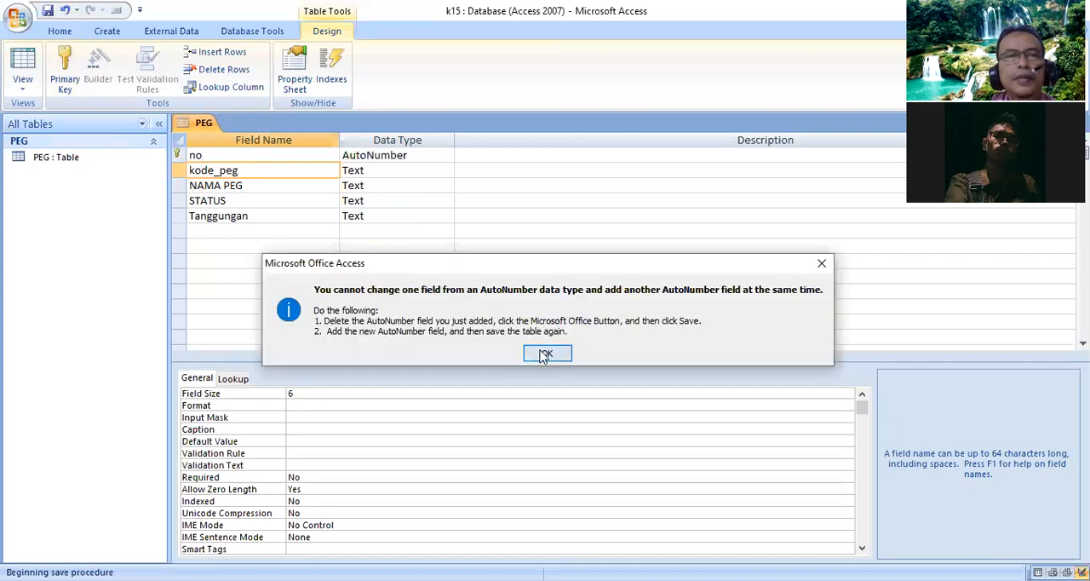
left_click(545, 354)
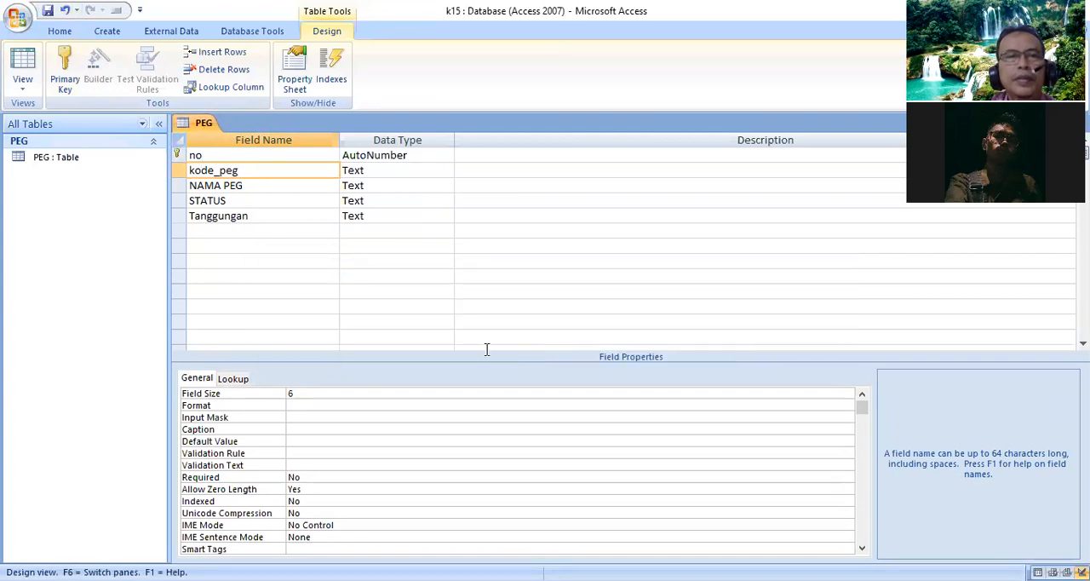
left_click(250, 156)
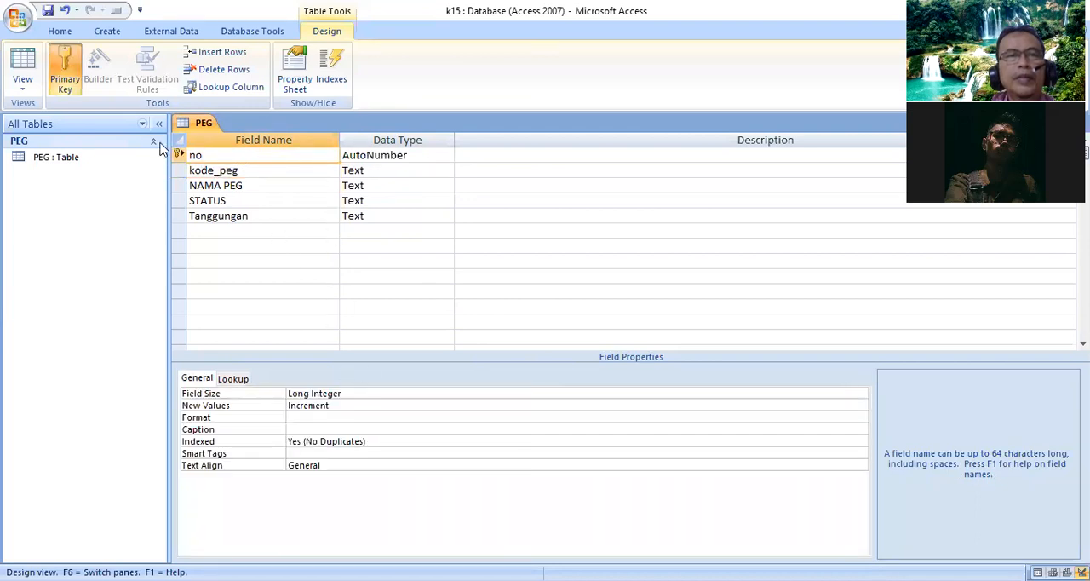
- Try again to save the PEG table design and check the settings of the no and kode_peg fields
left_click(49, 12)
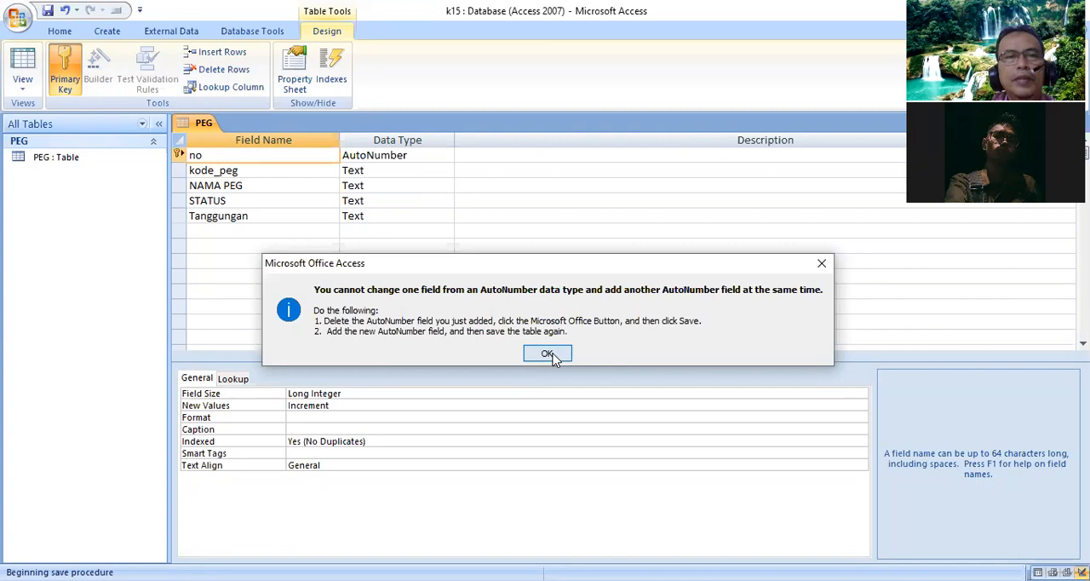
left_click(549, 354)
left_click(260, 172)
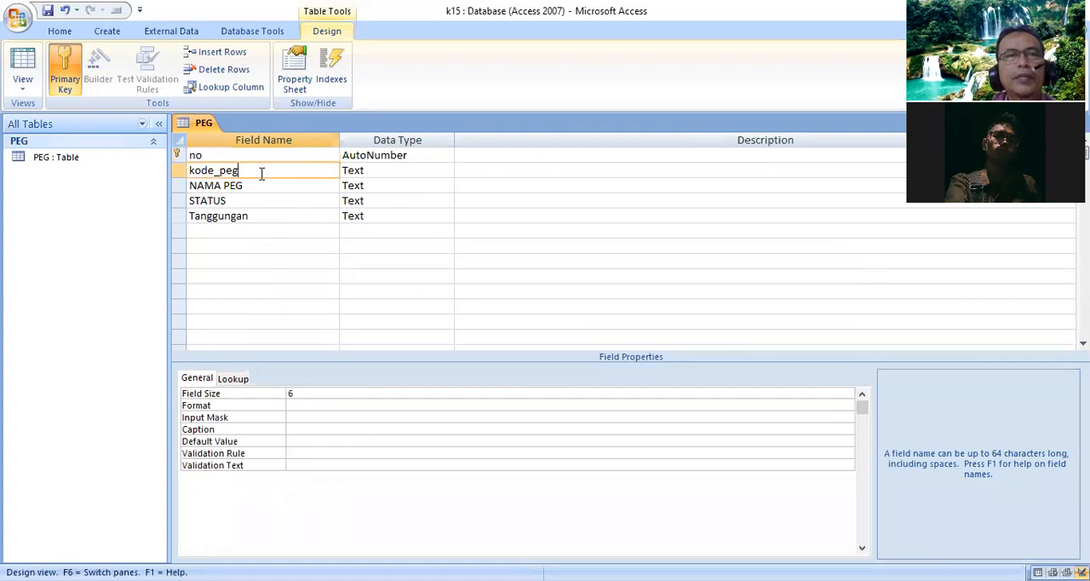
left_click(385, 170)
left_click(439, 155)
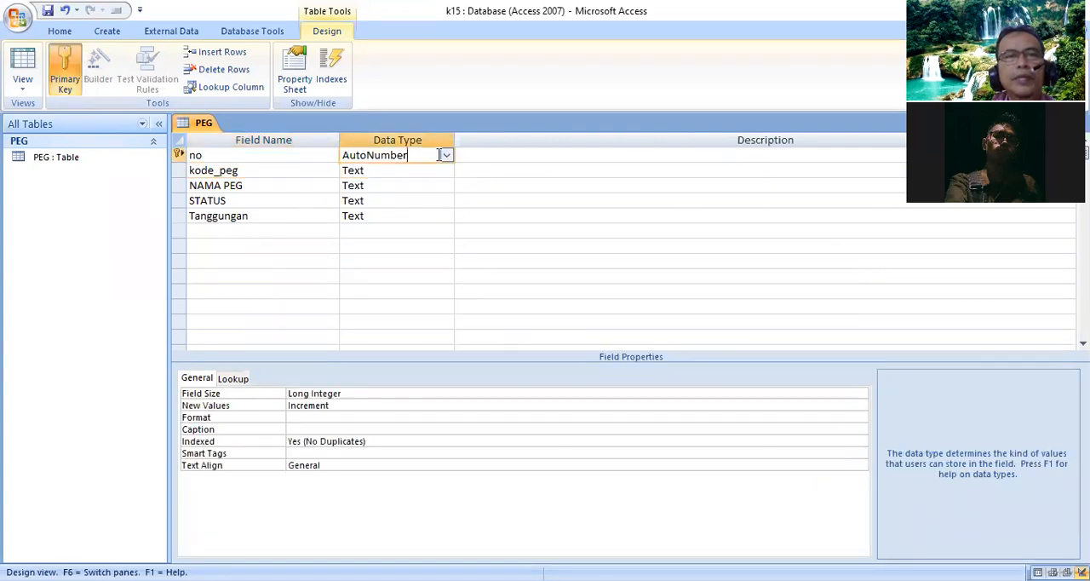
left_click(392, 169)
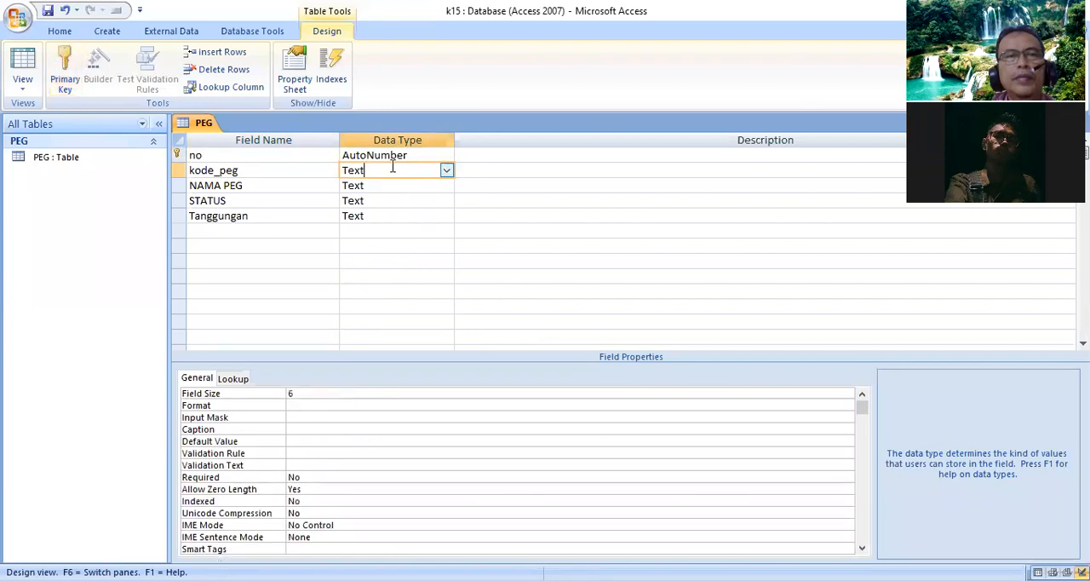
left_click(178, 170)
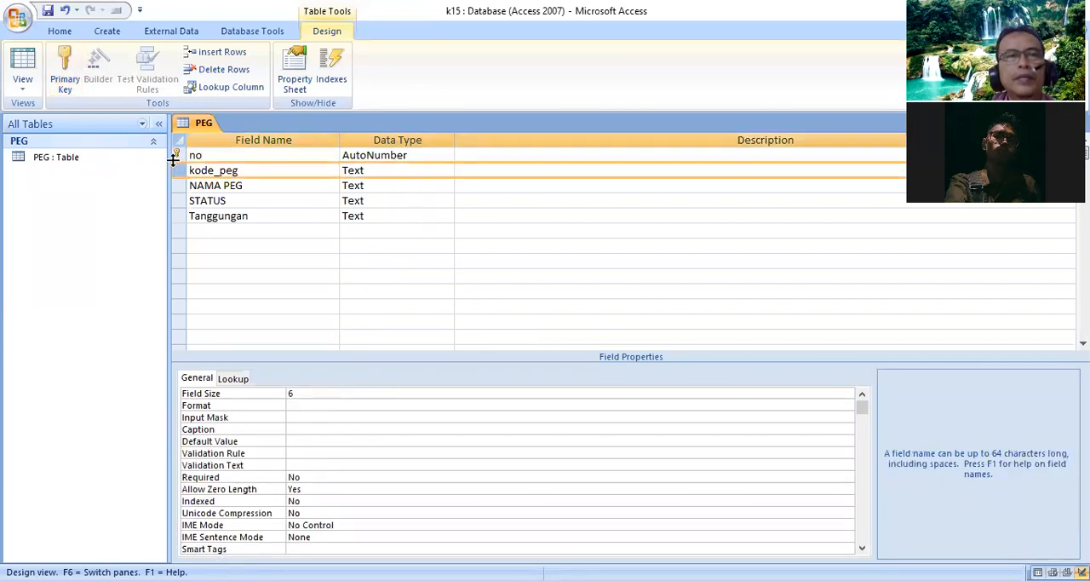
left_click(235, 156)
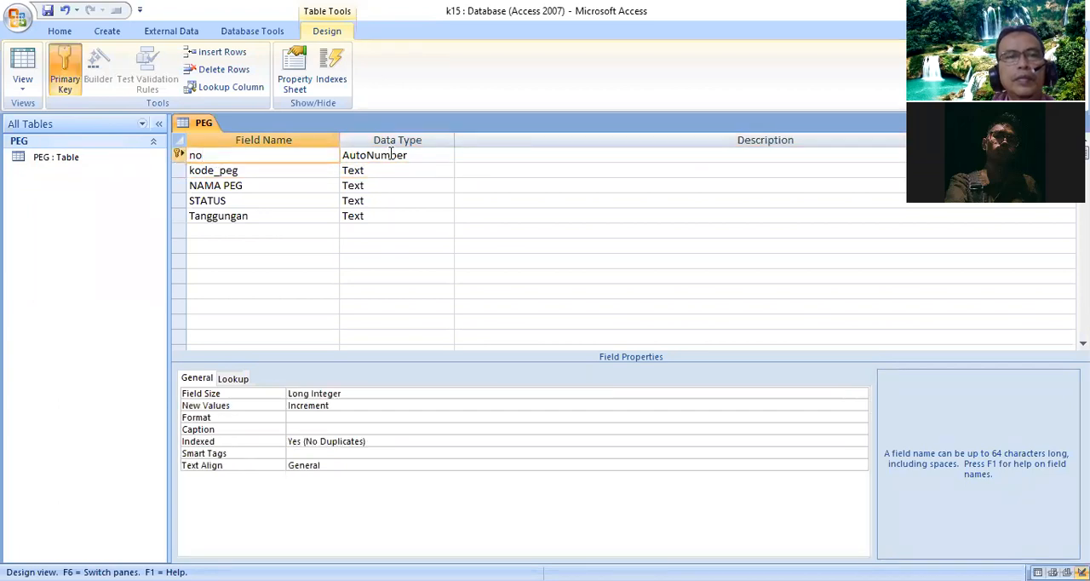
- Set the no field's data type to Text, then save and close the PEG table
left_click(435, 153)
left_click(447, 156)
left_click(417, 168)
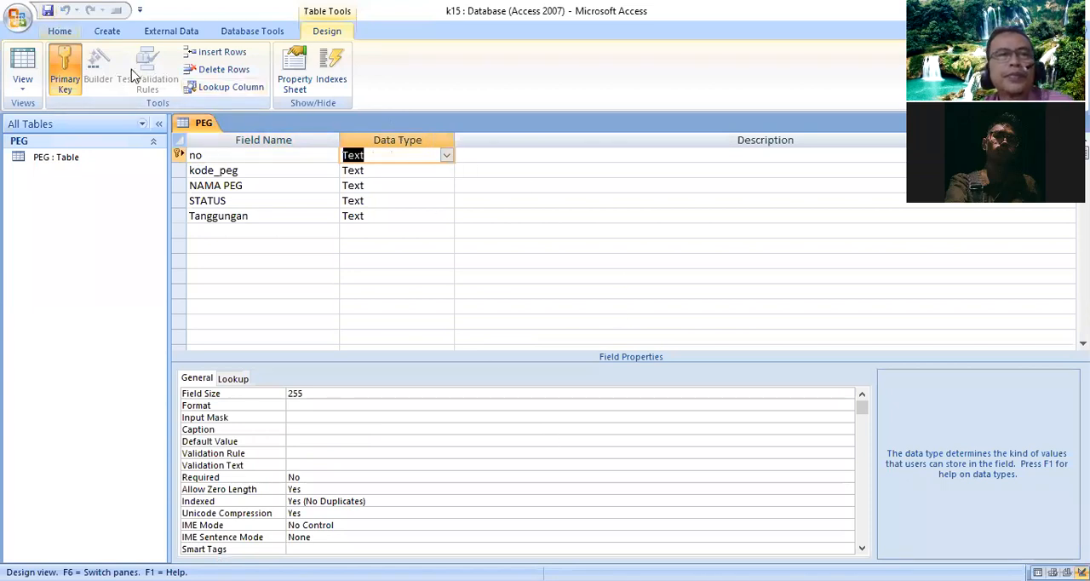
right_click(202, 125)
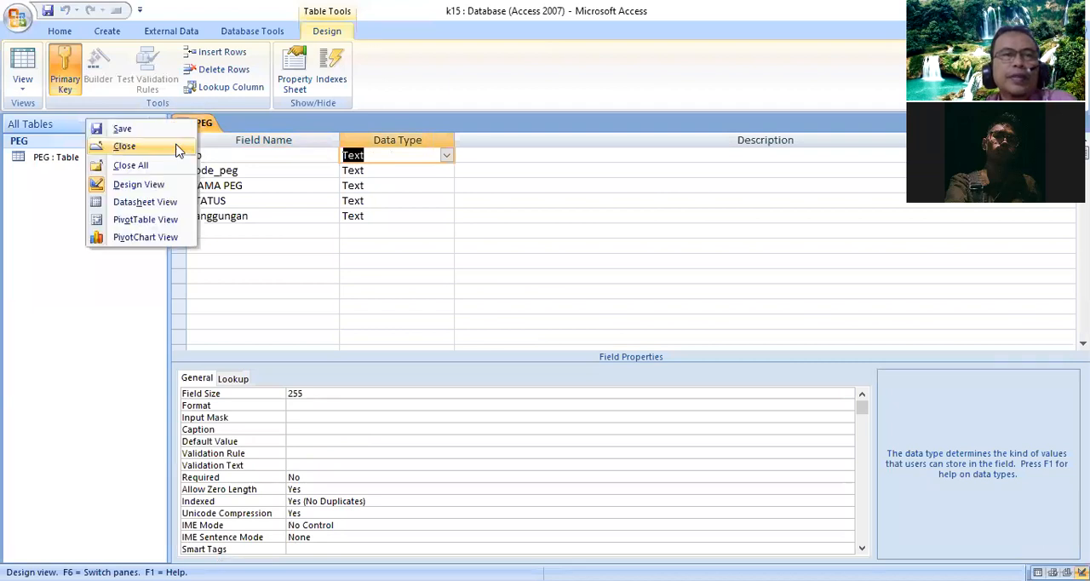
left_click(120, 146)
- Create a split form from the PEG table with narrowed field boxes and a black-header AutoFormat style
left_click(107, 30)
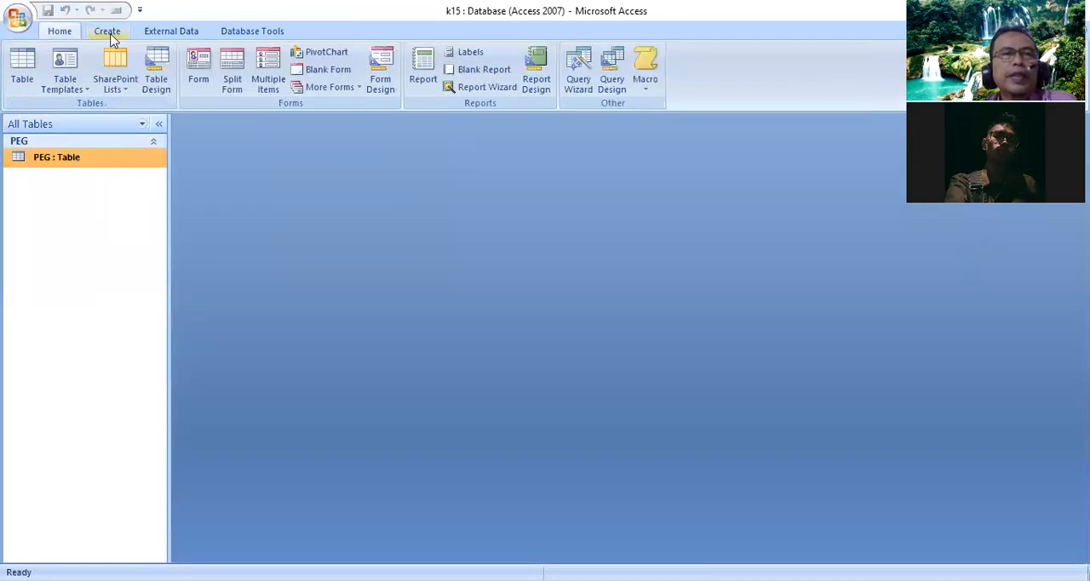
left_click(242, 87)
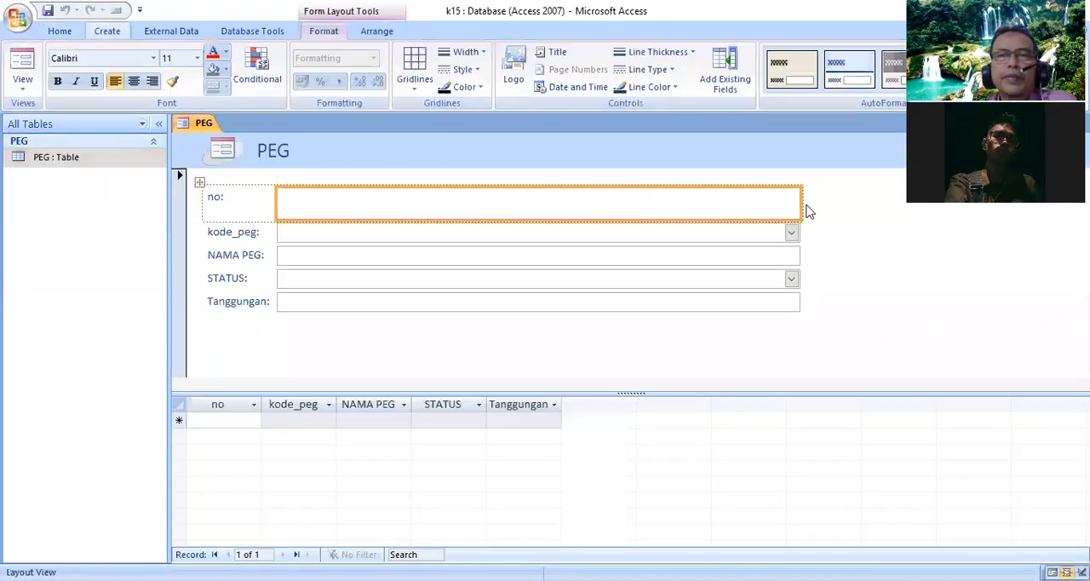
left_click_drag(801, 206, 466, 206)
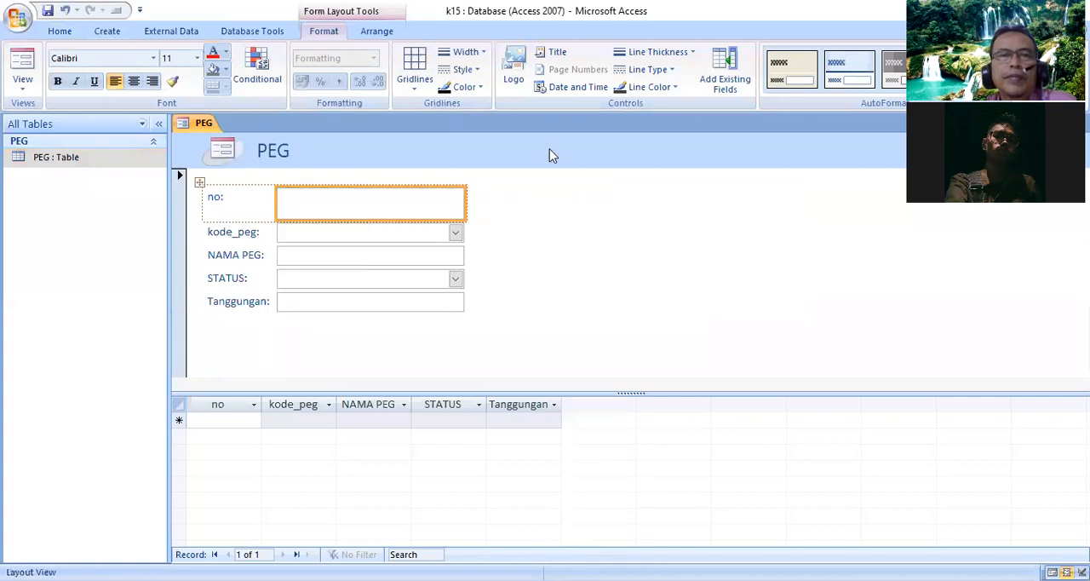
left_click(1000, 84)
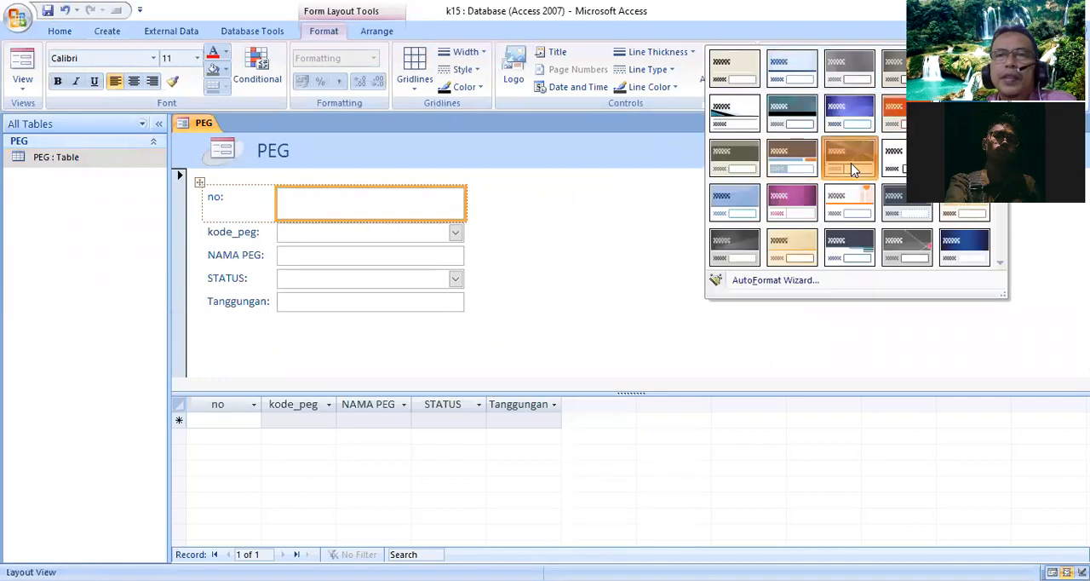
left_click(851, 163)
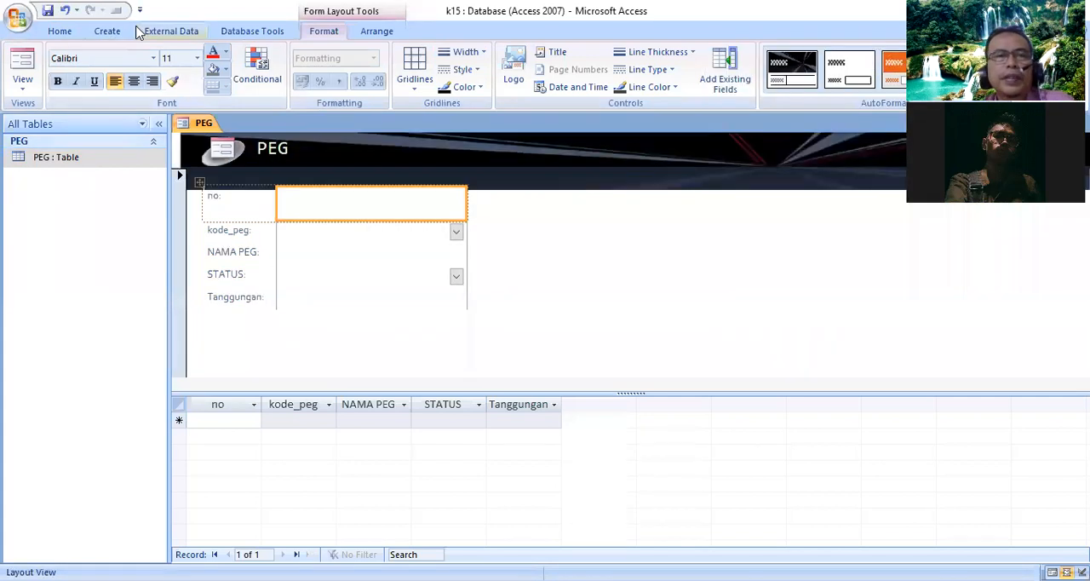
- Save the form as FORM INPUT DATA PEG and close it
left_click(46, 11)
type("FORM INP")
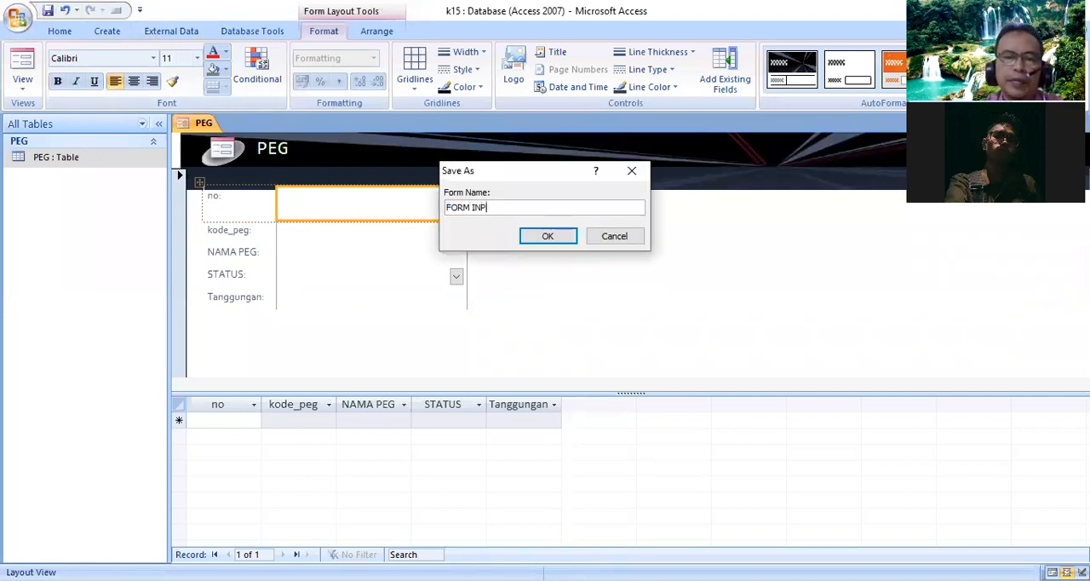
type("UT DATA PEG")
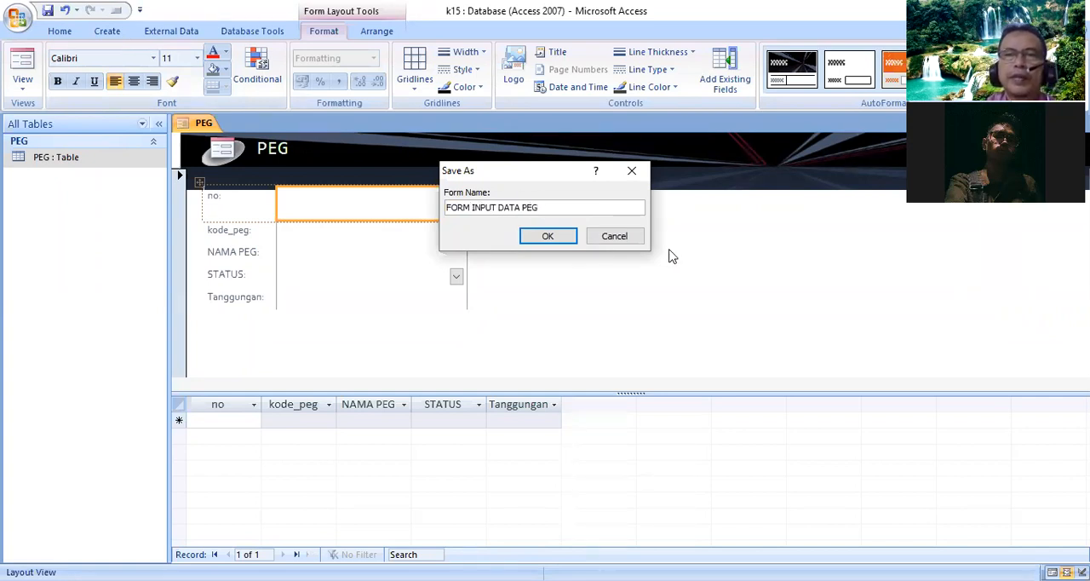
left_click(548, 236)
right_click(179, 122)
left_click(192, 145)
- Start a new query in design view with the PEG table as its source
left_click(107, 33)
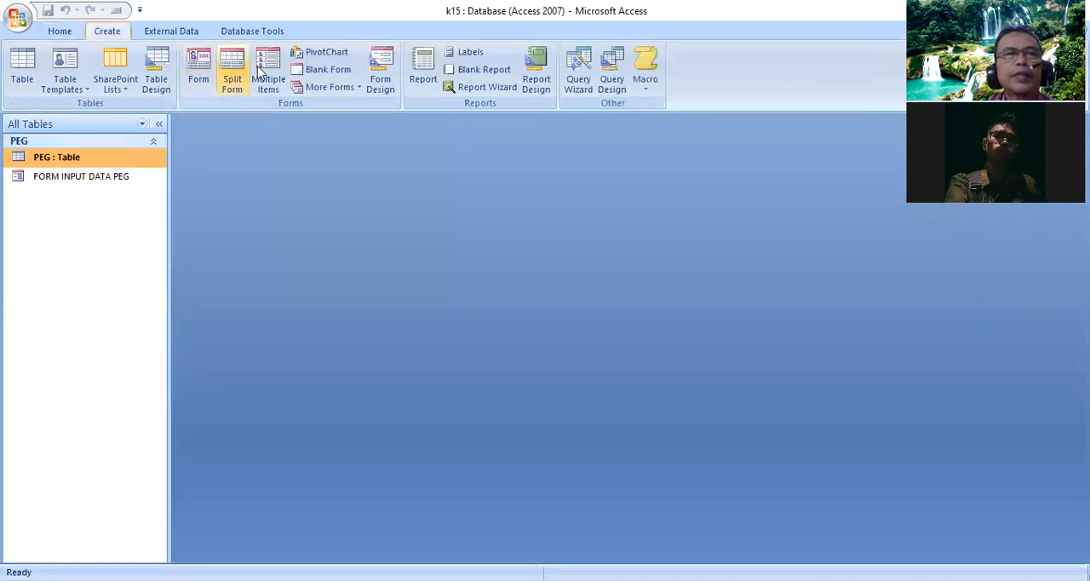
left_click(617, 83)
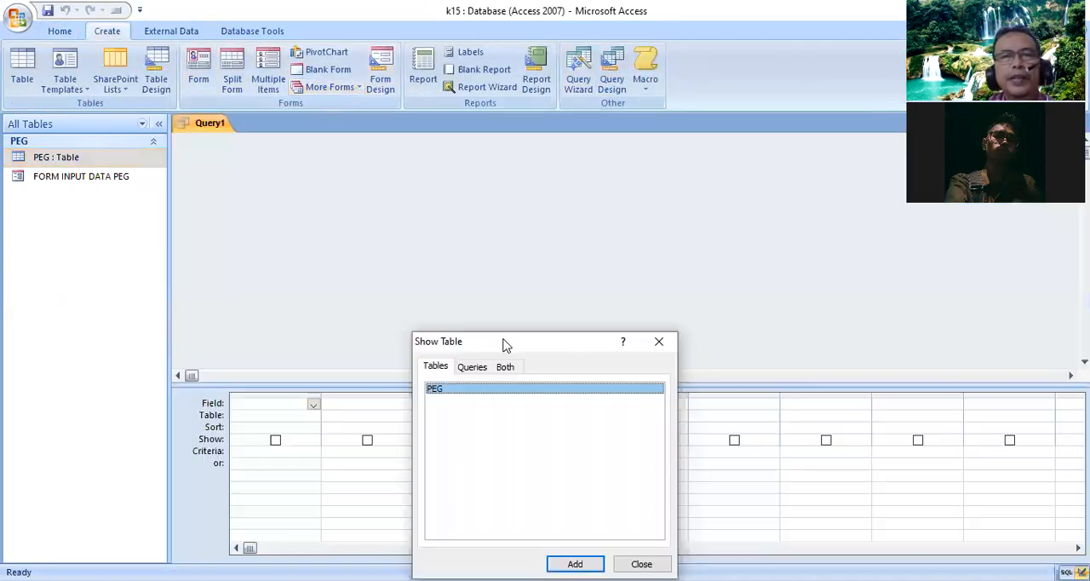
left_click(639, 424)
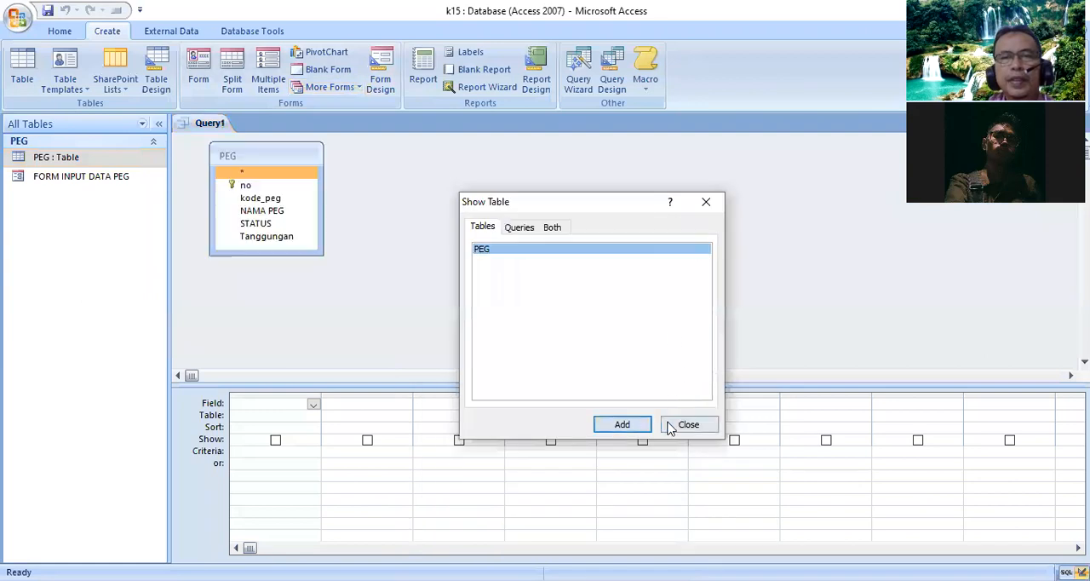
left_click(688, 423)
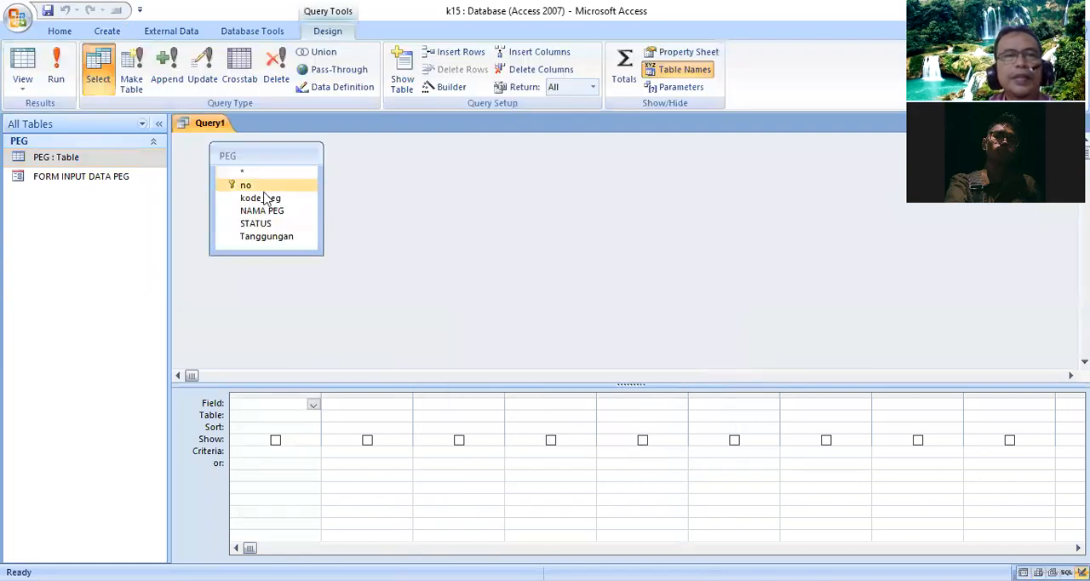
- Add the PEG fields no, kode_peg, NAMA PEG, STATUS and Tanggungan to the query grid
double_click(261, 186)
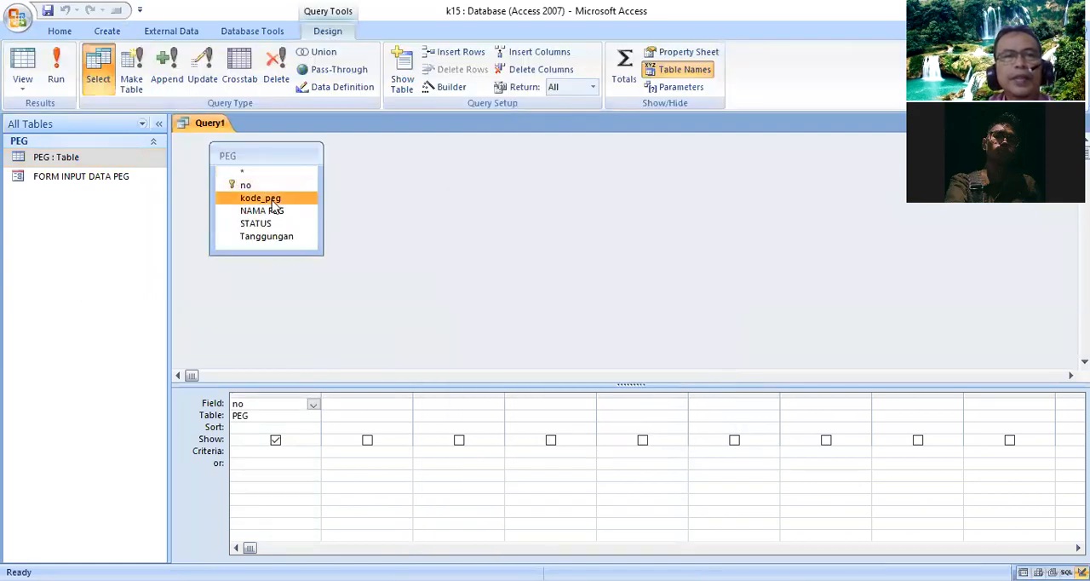
double_click(269, 199)
left_click(279, 211)
double_click(279, 211)
double_click(276, 223)
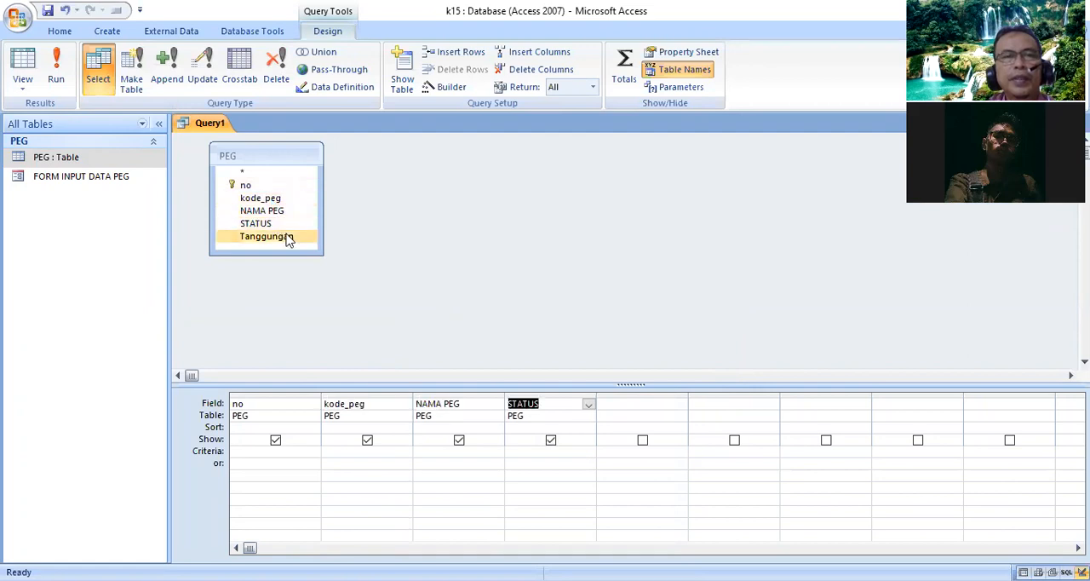
double_click(285, 236)
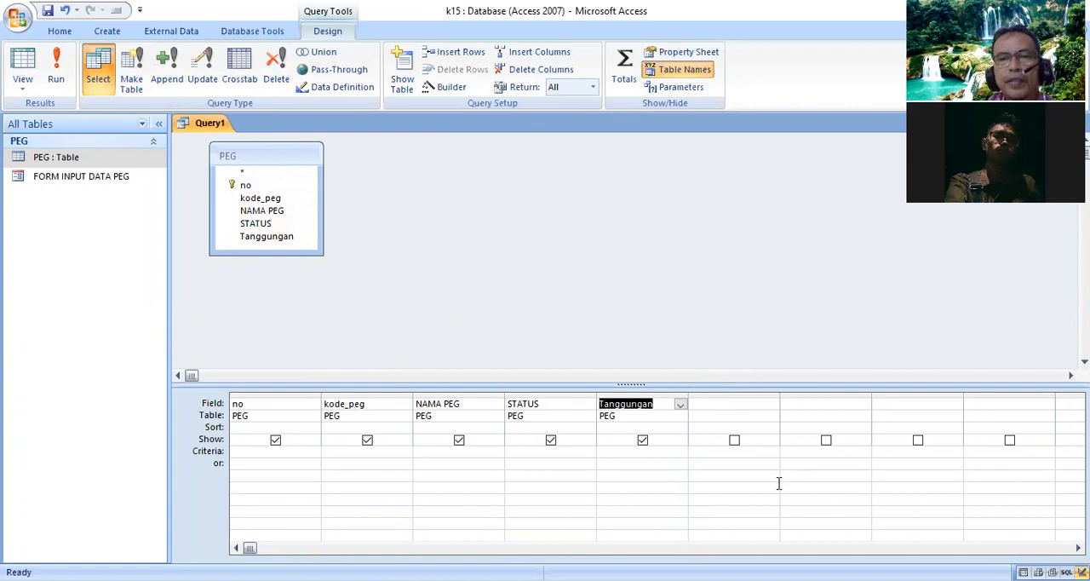
- Show the query as SQL and start an IIF(LEFT( expression after PEG.Tanggungan in the SELECT line
right_click(202, 128)
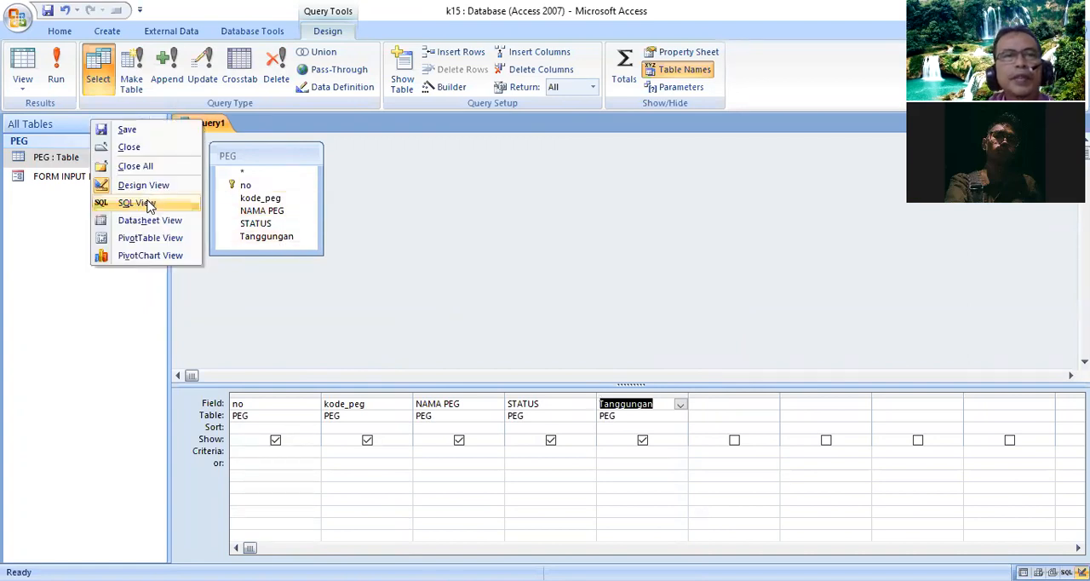
left_click(145, 204)
left_click(513, 143)
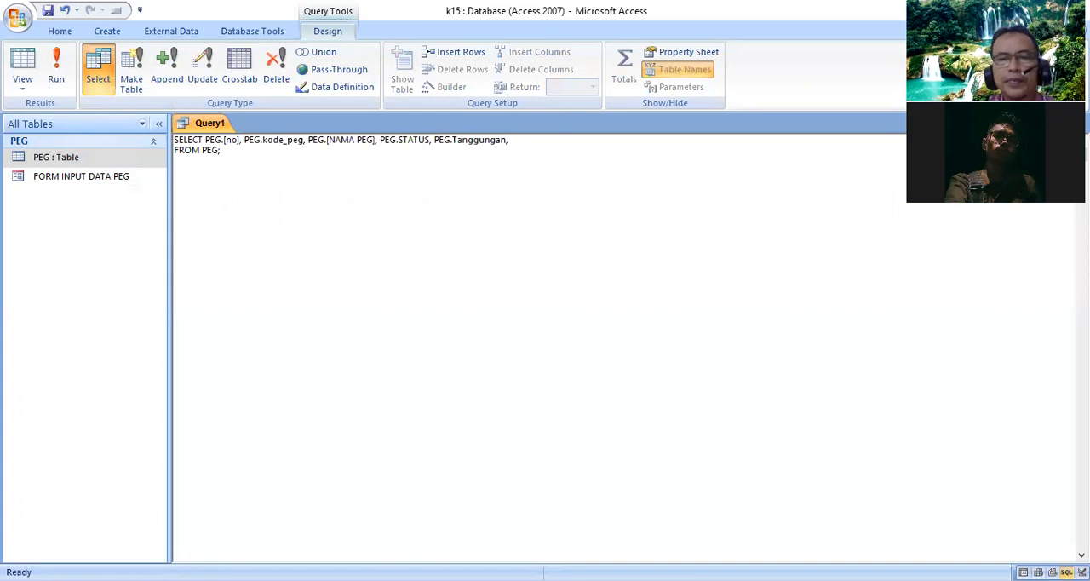
left_click(597, 142)
type("IIF")
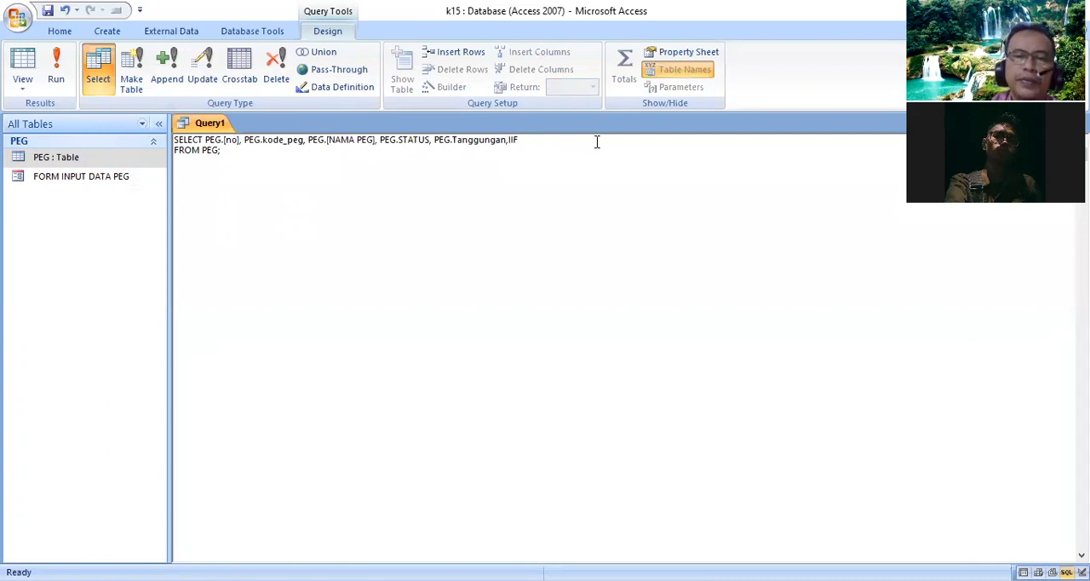
type("(LEFT(")
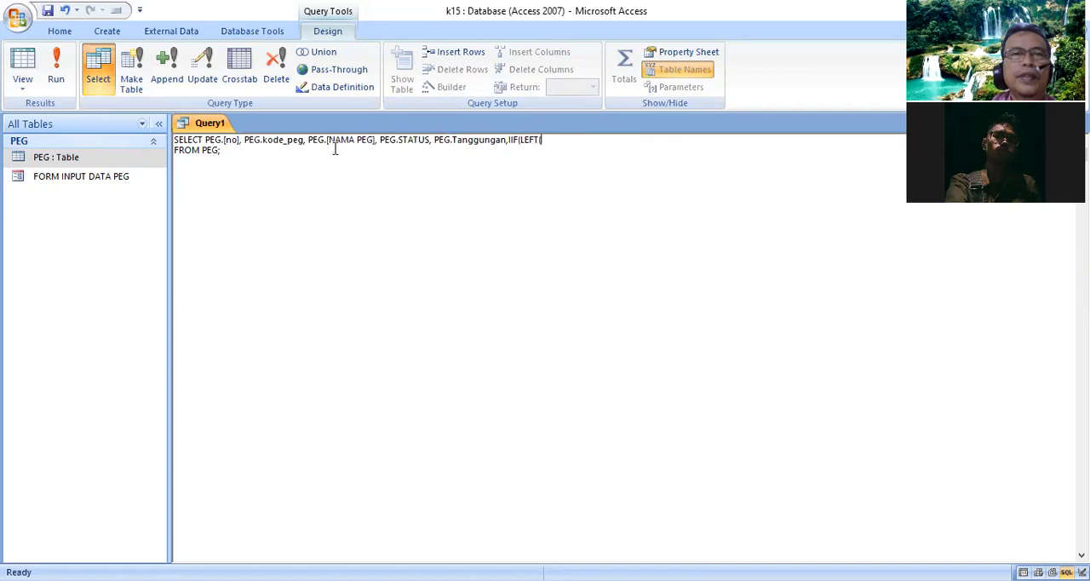
- Write the first IIF condition as LEFT(PEG.kode_peg,1)="1" with the result 500000, reusing the existing PEG.kode_peg reference
left_click_drag(246, 143, 304, 141)
right_click(283, 142)
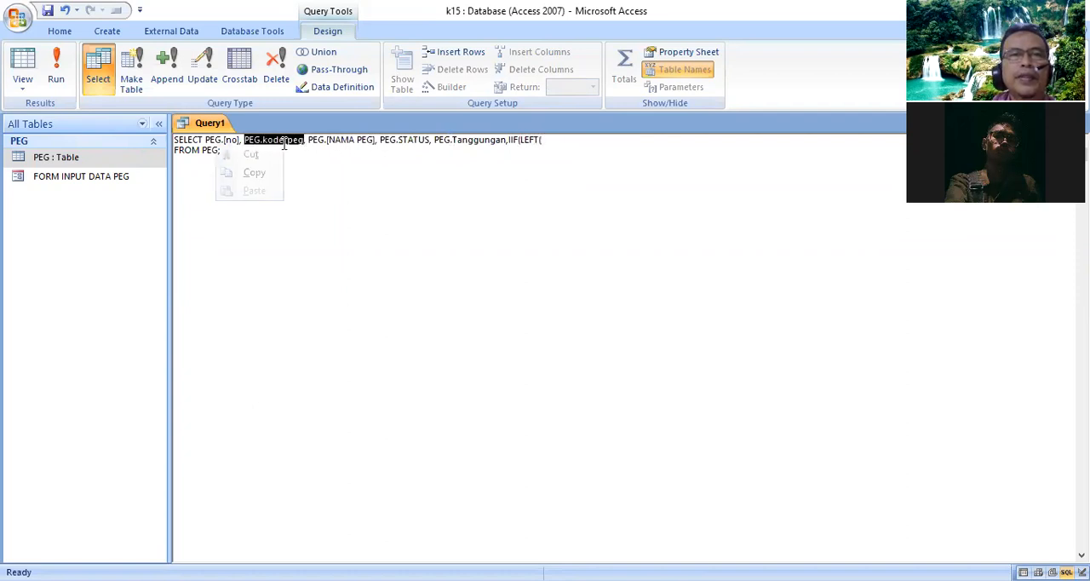
left_click(260, 173)
left_click(571, 140)
right_click(504, 140)
left_click(535, 189)
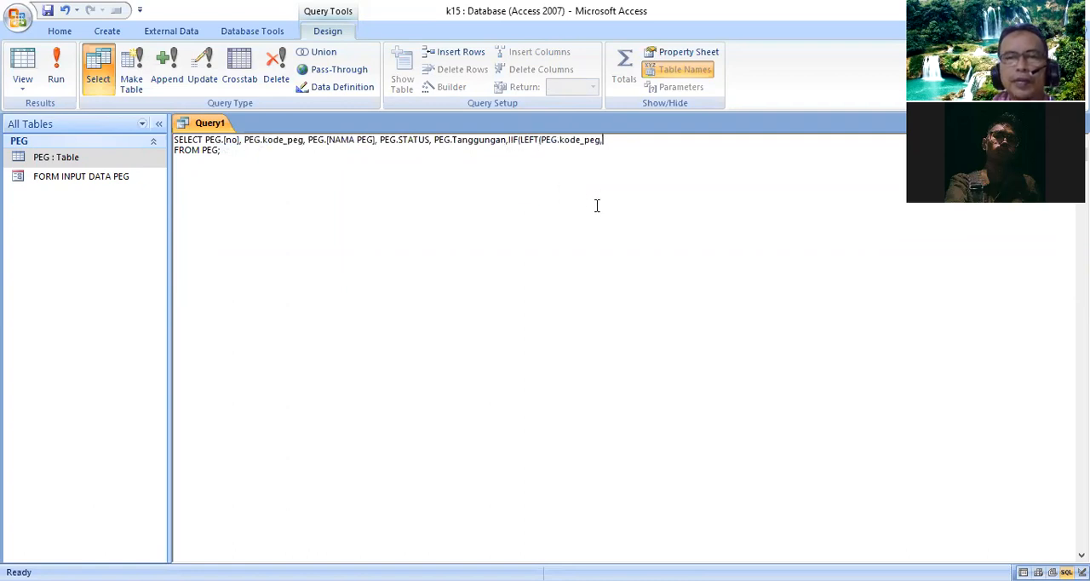
type("1")
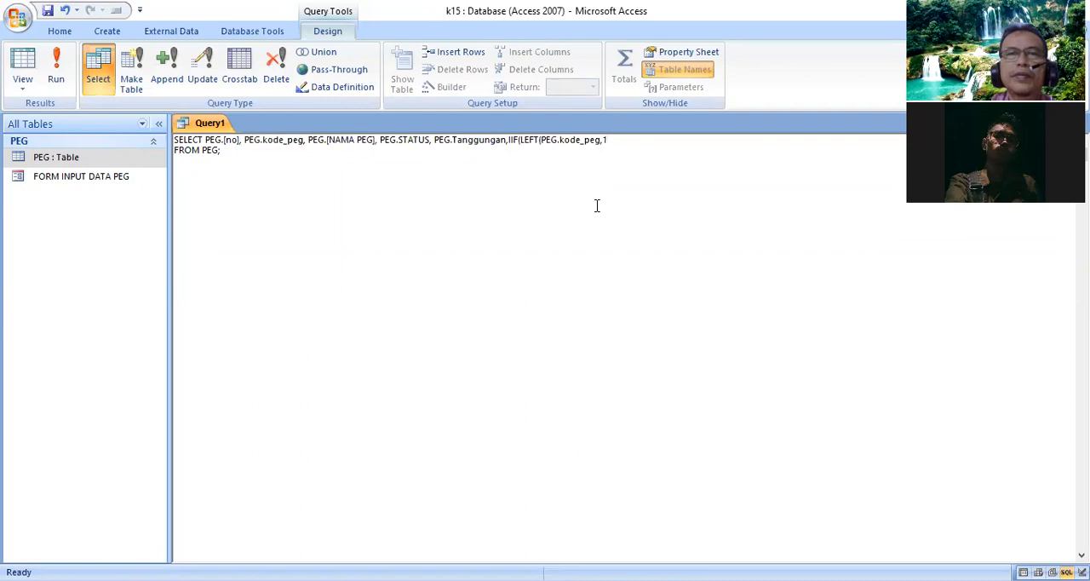
type(")='1',")
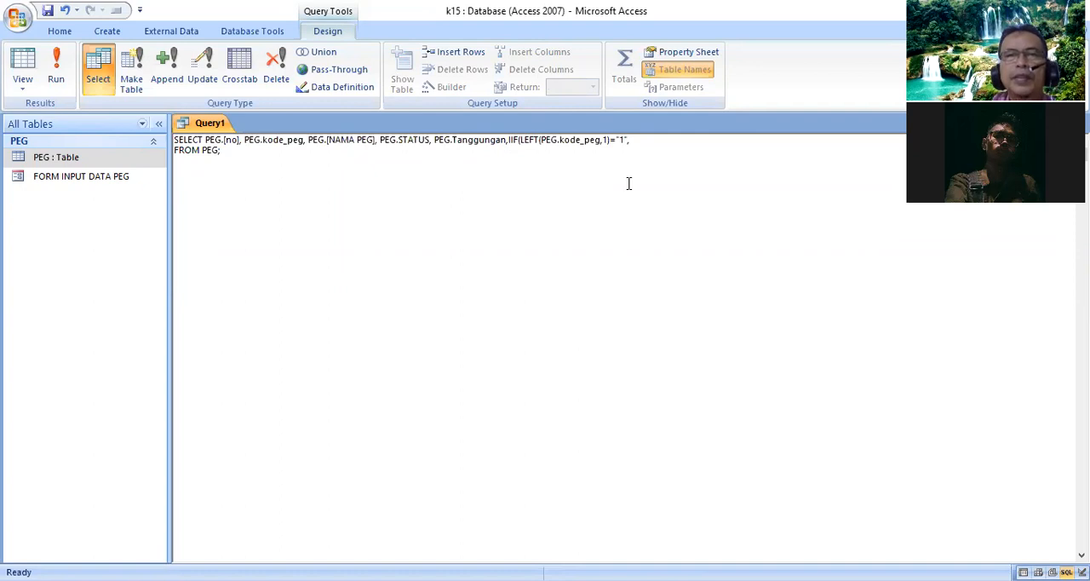
type("500000,")
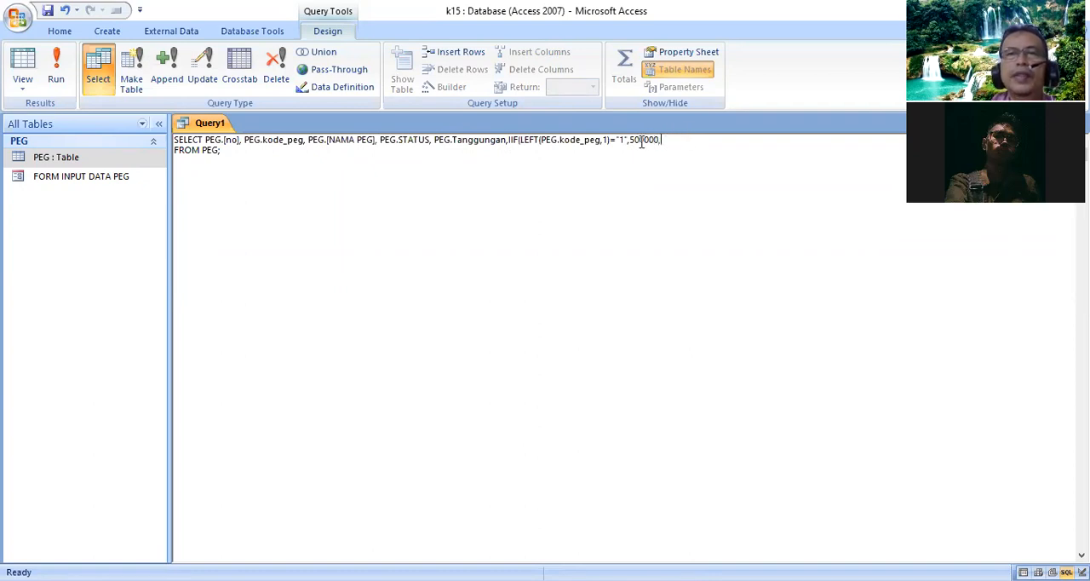
- Duplicate the IIF(LEFT(PEG.kode_peg,1)="1",500000, segment directly after itself as a nested condition
left_click_drag(509, 140, 635, 137)
right_click(566, 138)
left_click(601, 170)
left_click(686, 140)
right_click(619, 142)
left_click(668, 186)
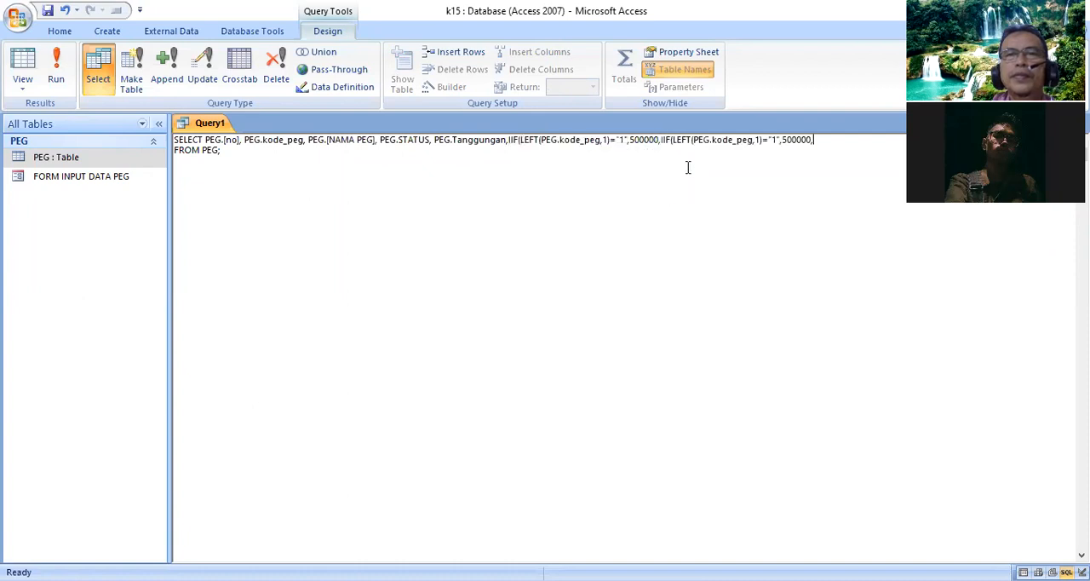
- Change the nested condition to compare with "2" and return 600000
double_click(775, 140)
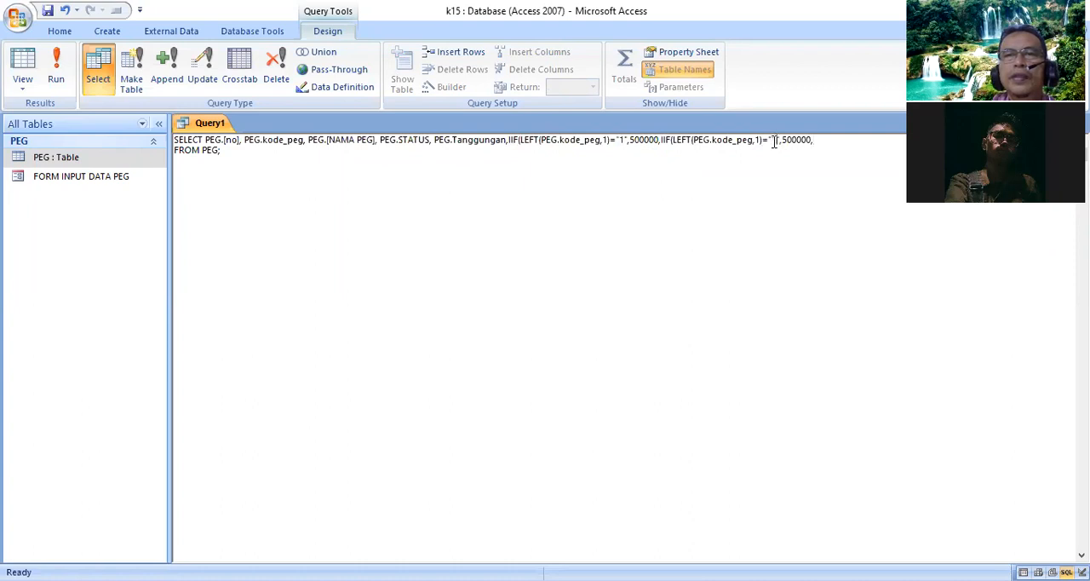
type("2")
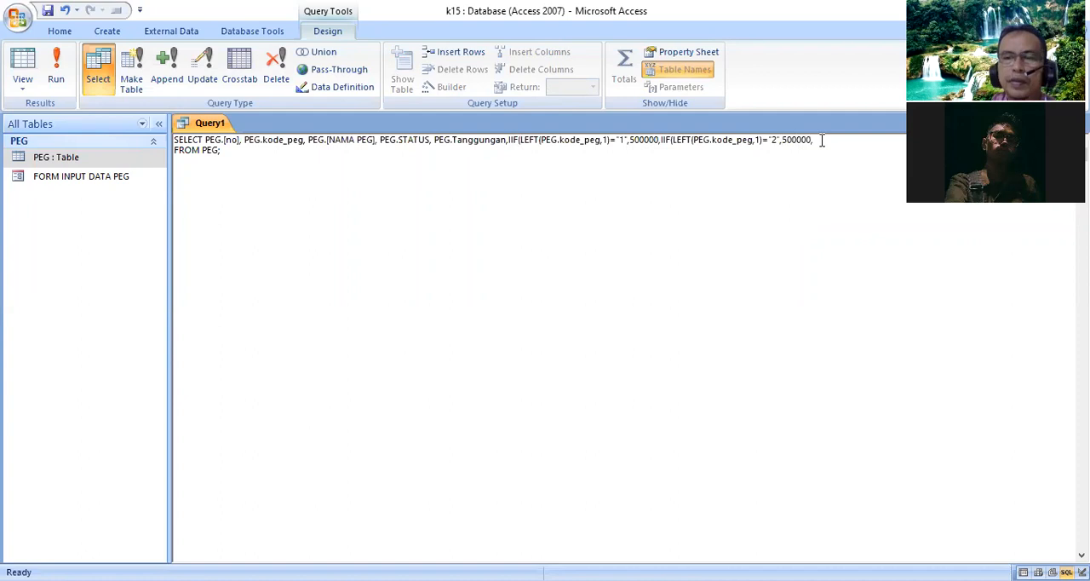
type("6")
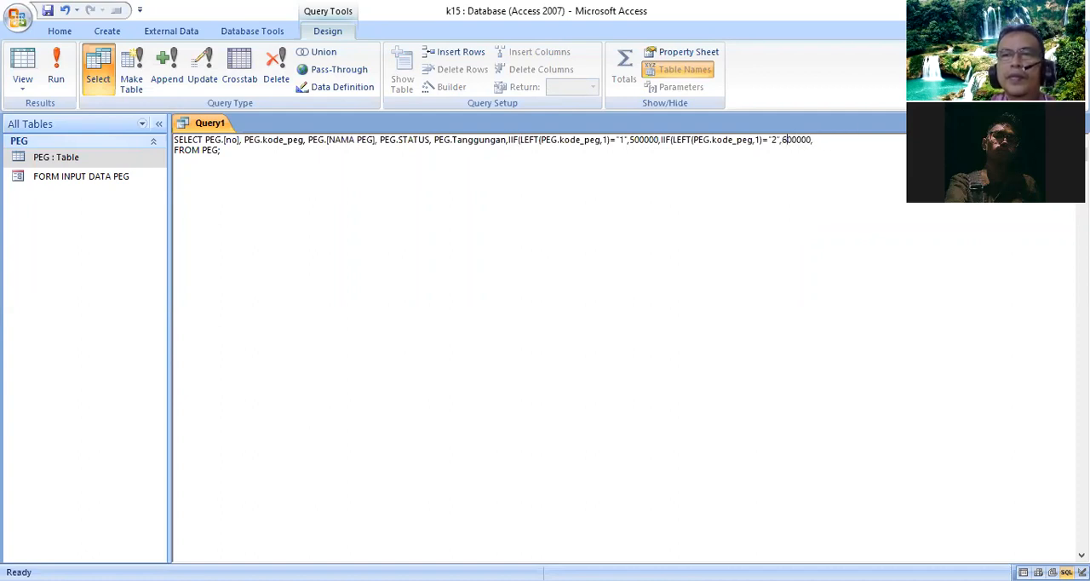
- Add a third nested IIF condition comparing with "3" and returning 700000, and paste another copy of the IIF segment after it
right_click(817, 140)
left_click(815, 182)
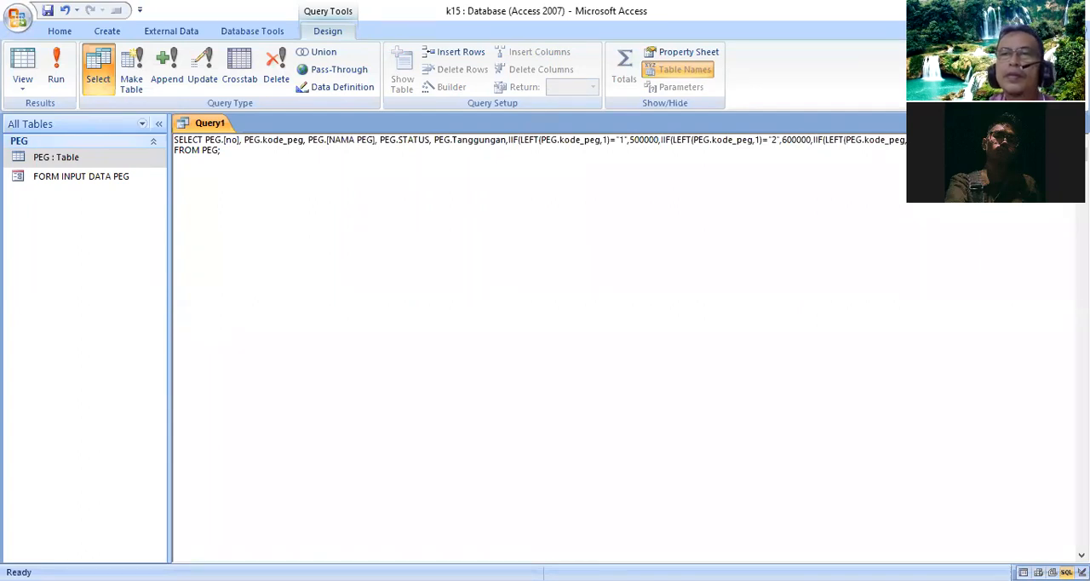
key("ctrl+v")
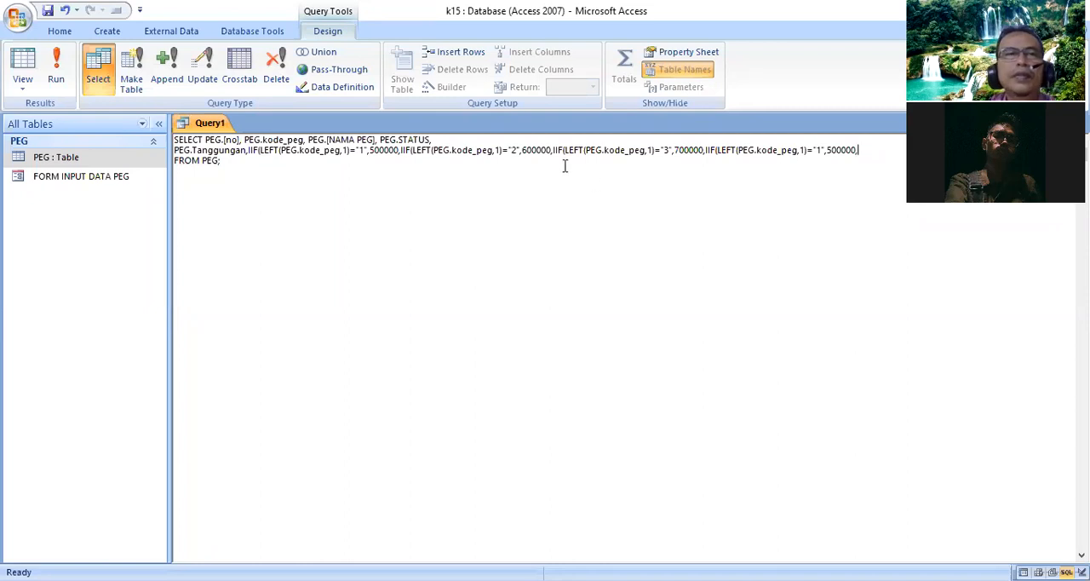
- Change the last nested condition to "4" with the result 1000000, close all four IIFs and alias the expression as GAPOK
double_click(818, 151)
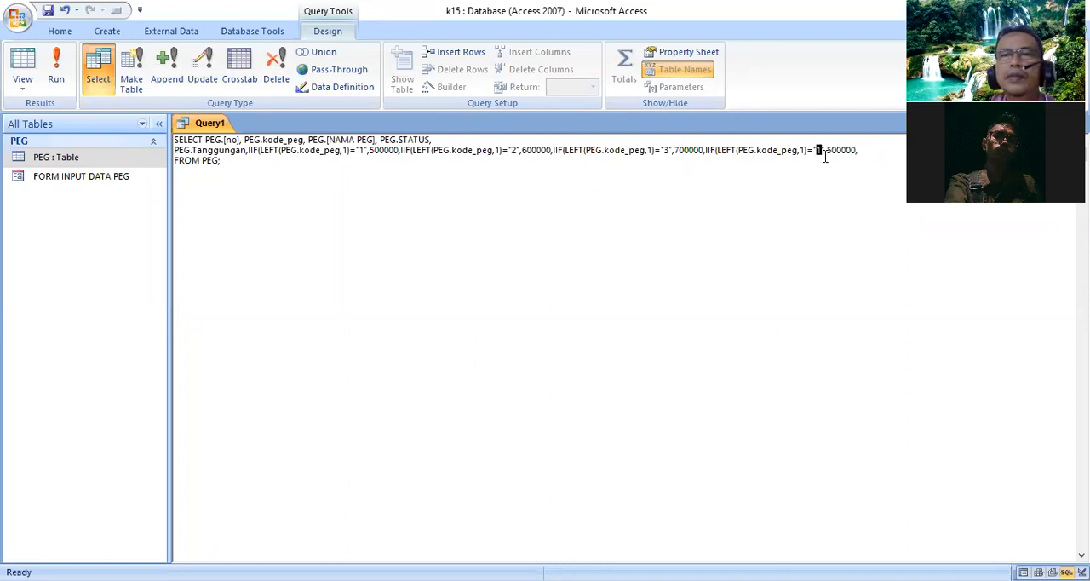
type("4")
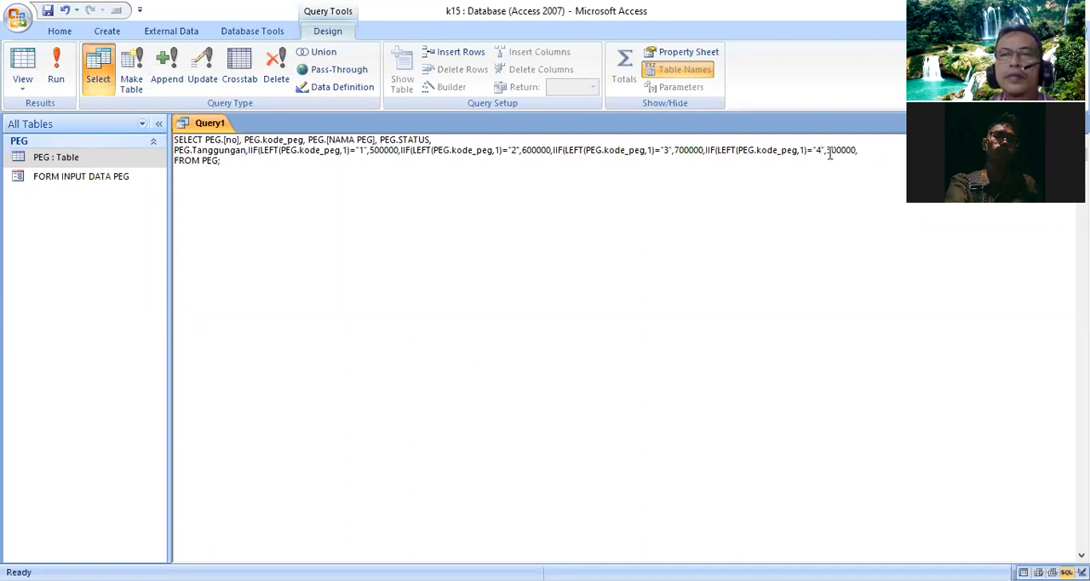
left_click_drag(828, 152, 833, 152)
type("10")
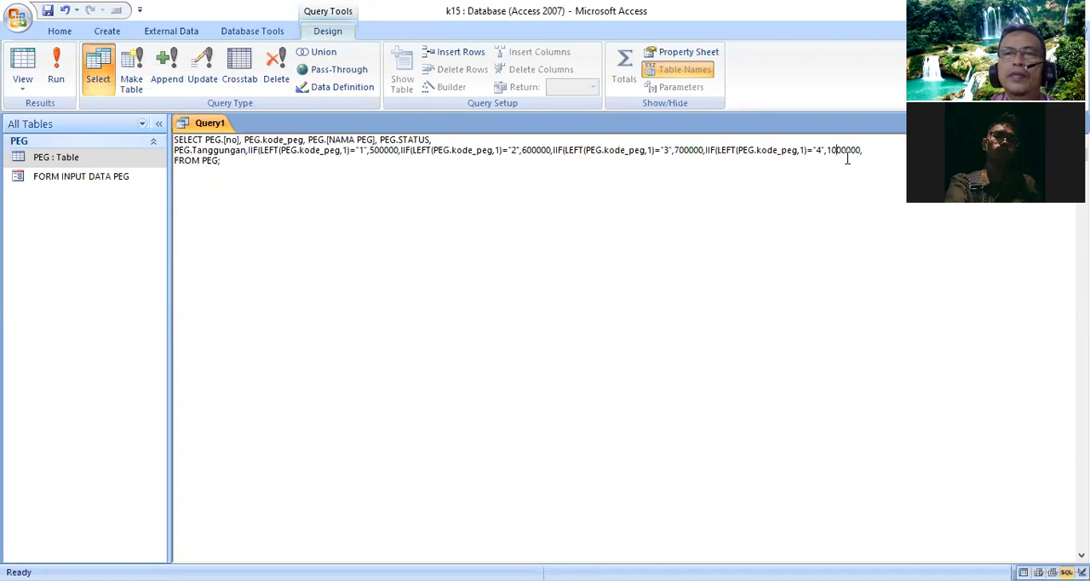
left_click(882, 146)
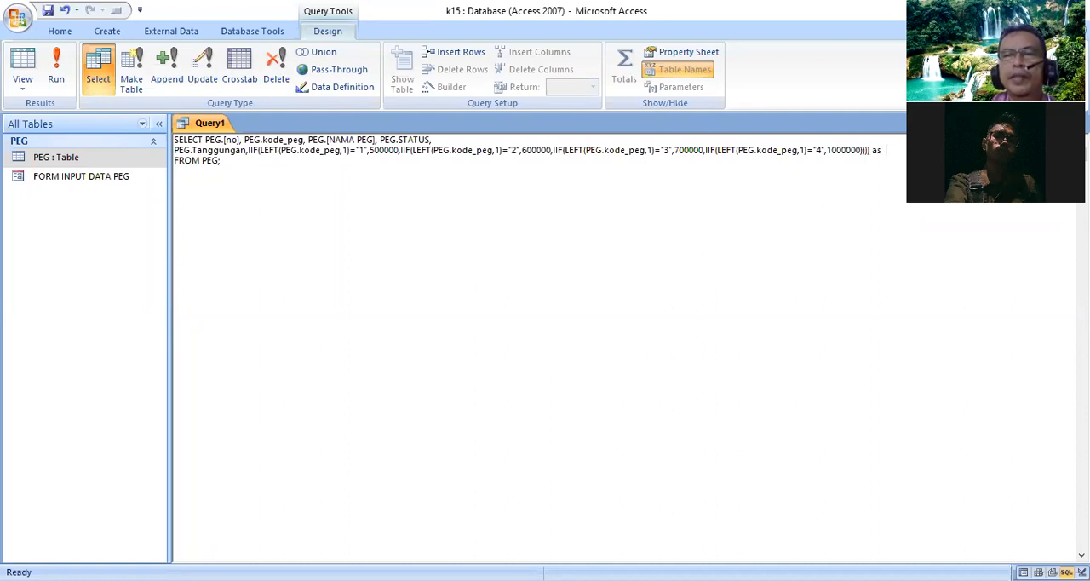
type("GAPO")
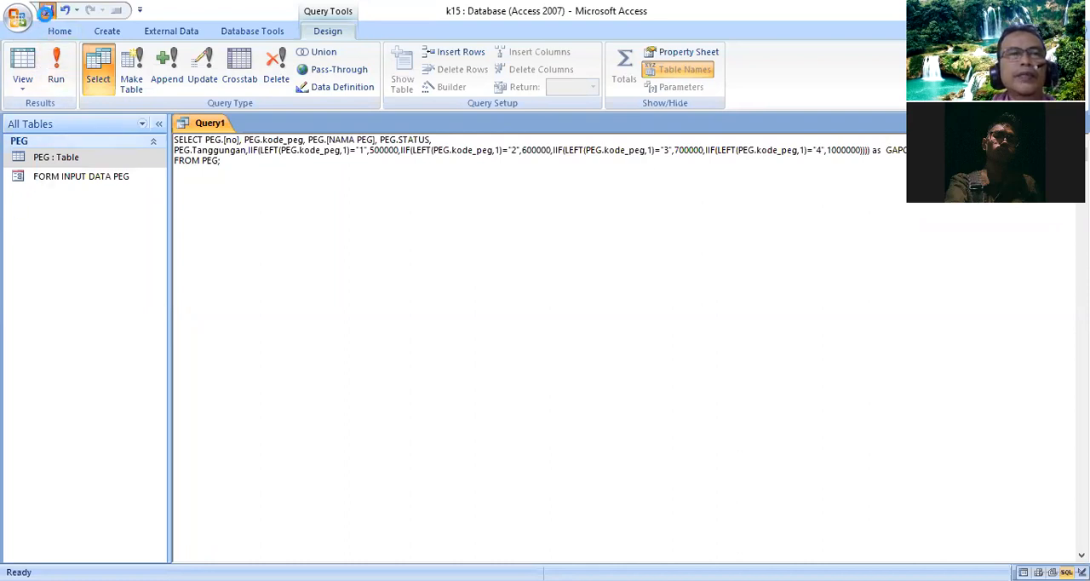
- Save the query as QueryHIT and run it
left_click(45, 10)
key("End")
key("BackSpace")
type("HIT")
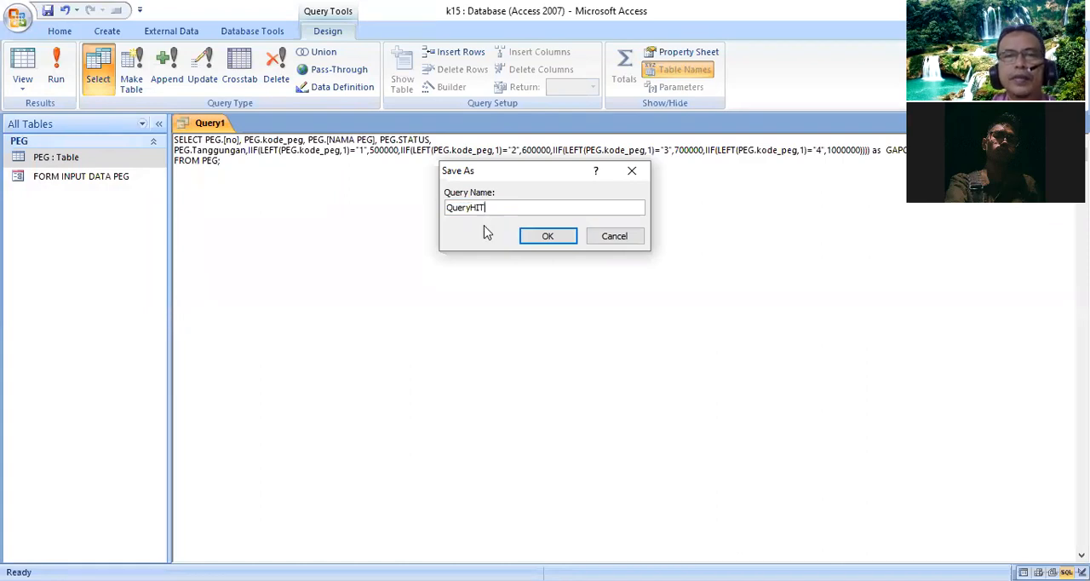
left_click(549, 238)
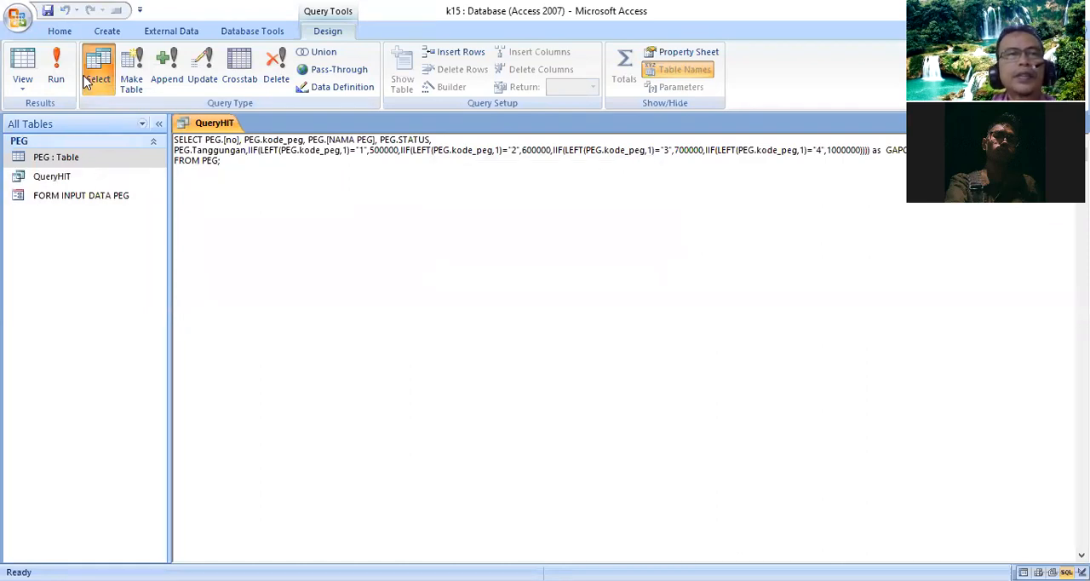
left_click(54, 77)
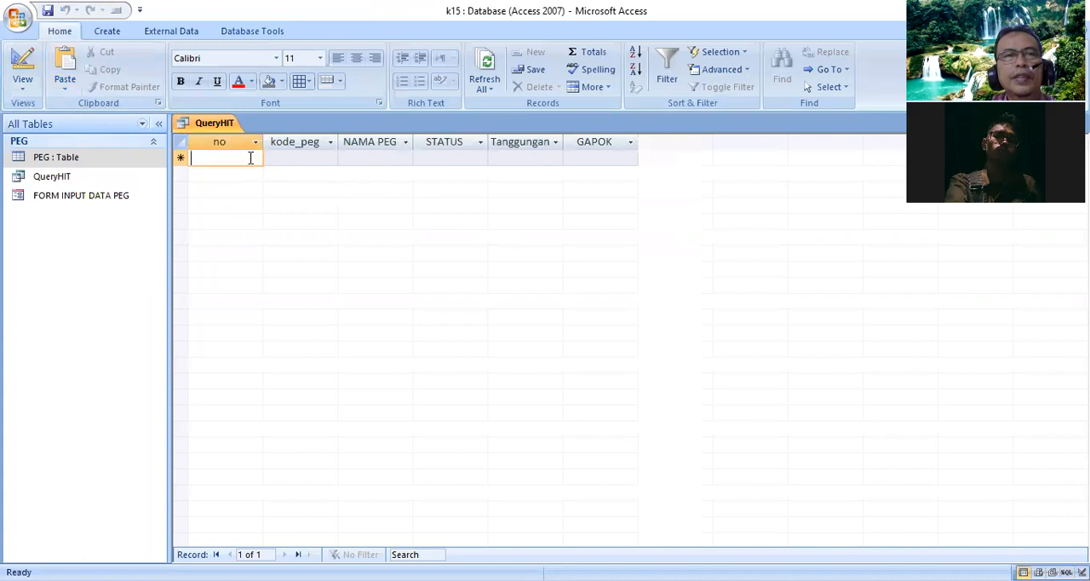
- Start the first record in the query datasheet with no 1 and kode_peg 1/08/P
type("1")
left_click(307, 163)
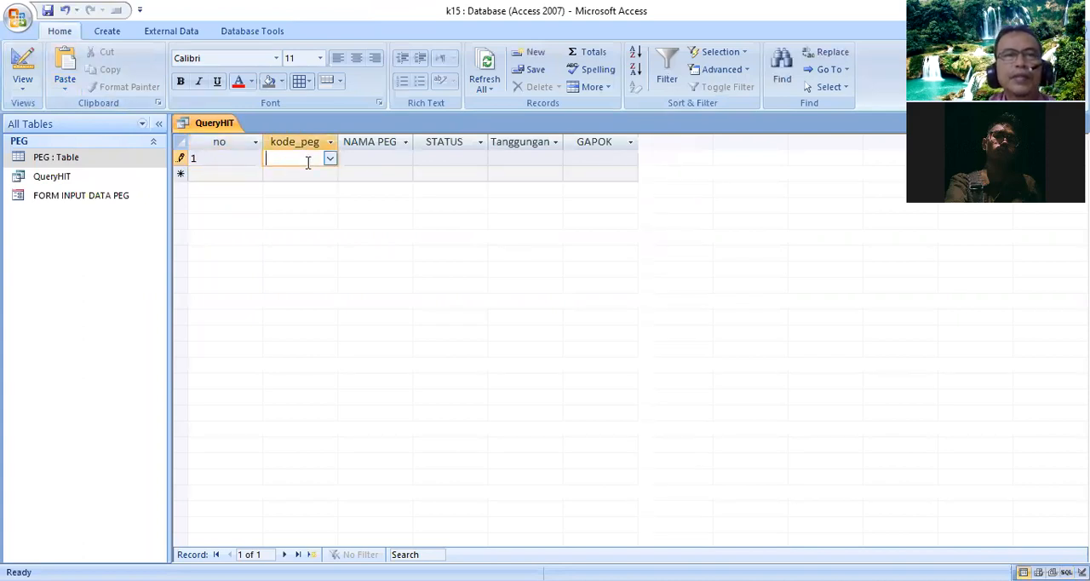
type("1/08/")
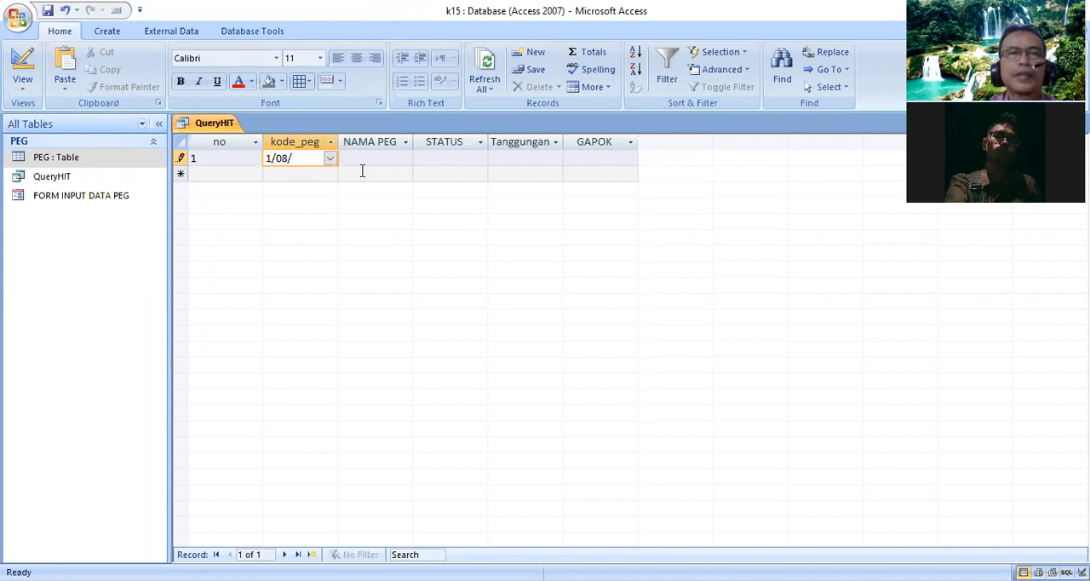
type("P")
key("Tab")
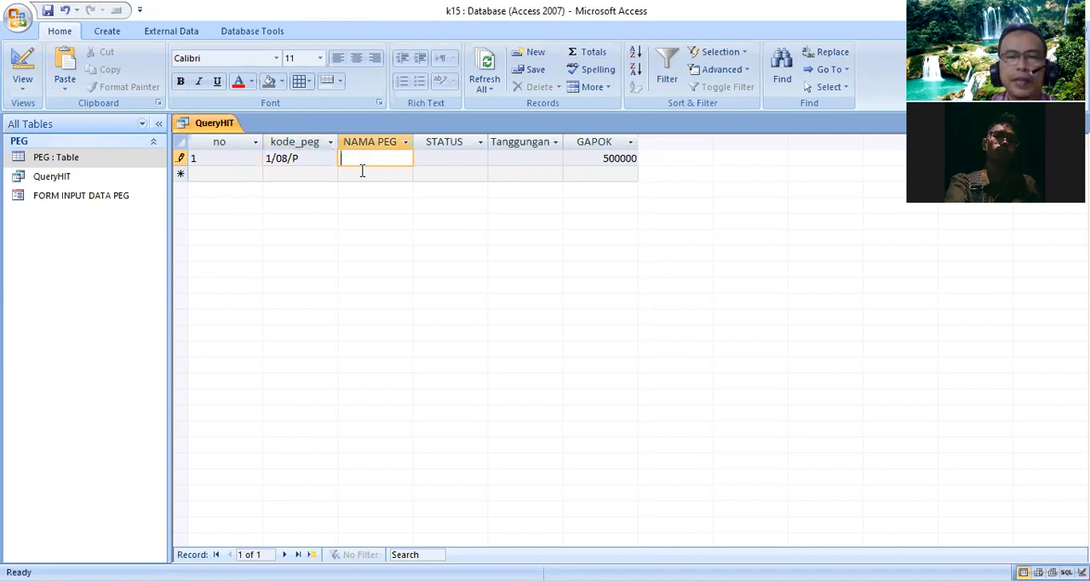
- Complete the first record with the employee's full name, STATUS M and Tanggungan 2
type("wahyu ")
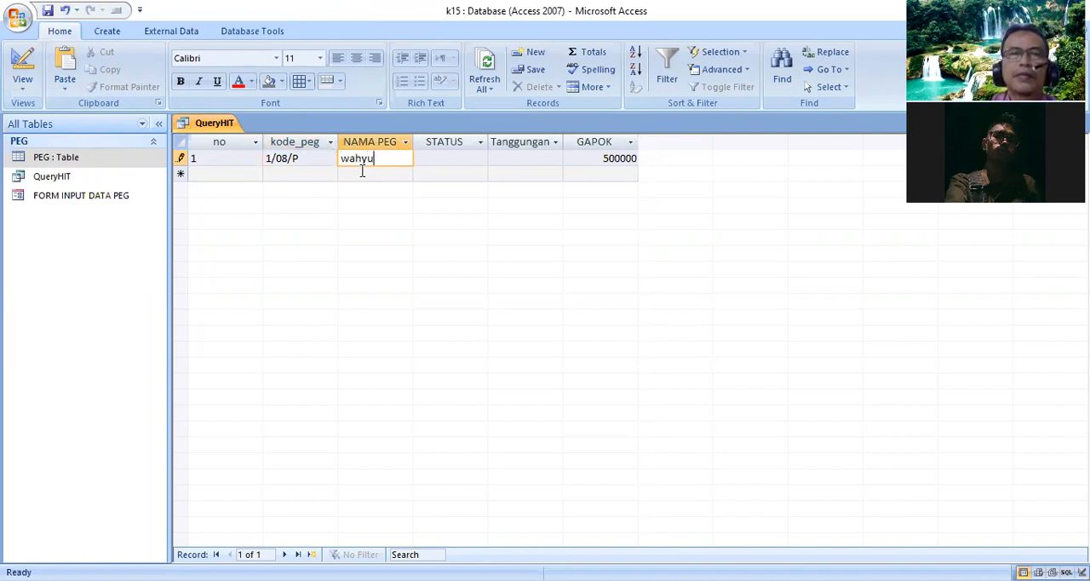
type("afala")
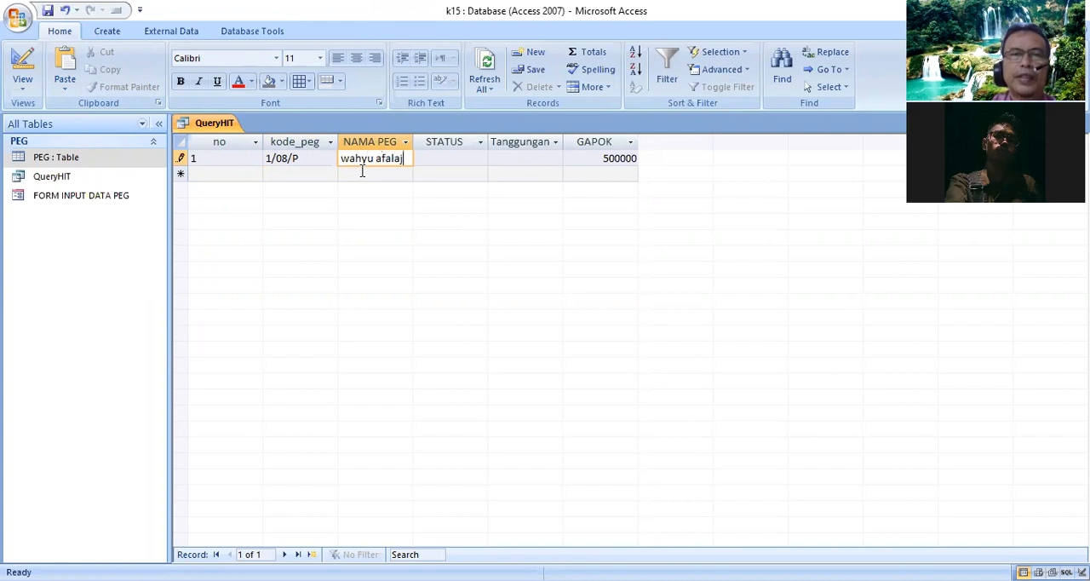
type("h")
key("Tab")
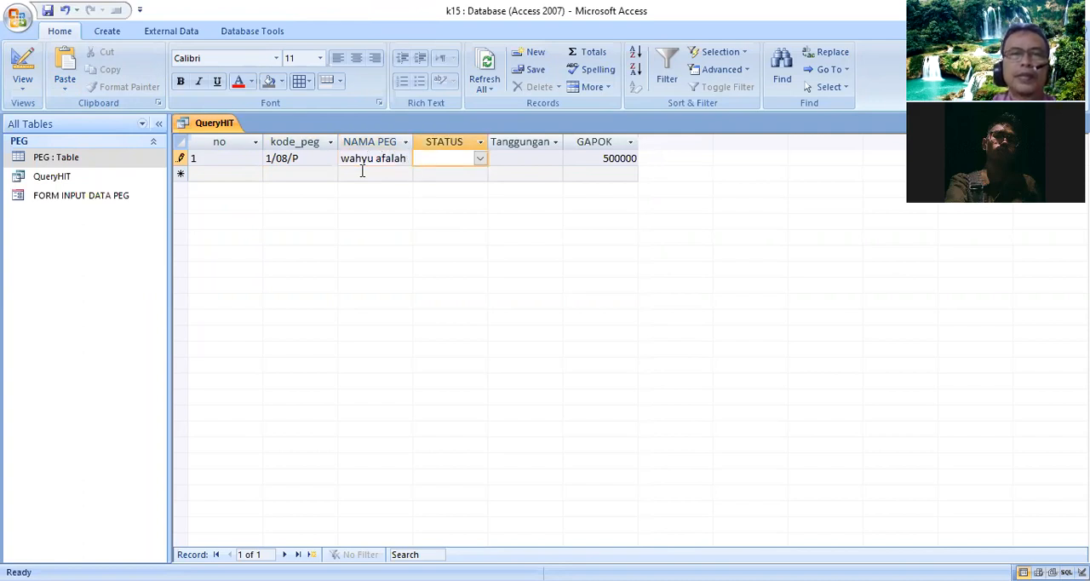
left_click(480, 159)
left_click(482, 173)
left_click(527, 159)
type("2")
left_click(349, 175)
- Start a second record with no 2 and kode_peg 3/88/w
left_click(245, 175)
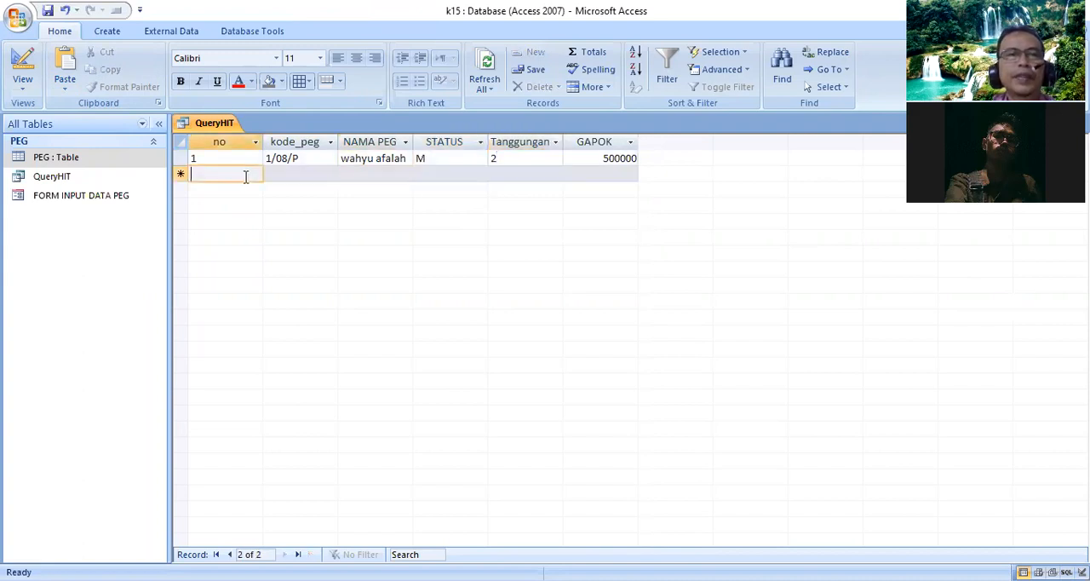
type("2")
key("Tab")
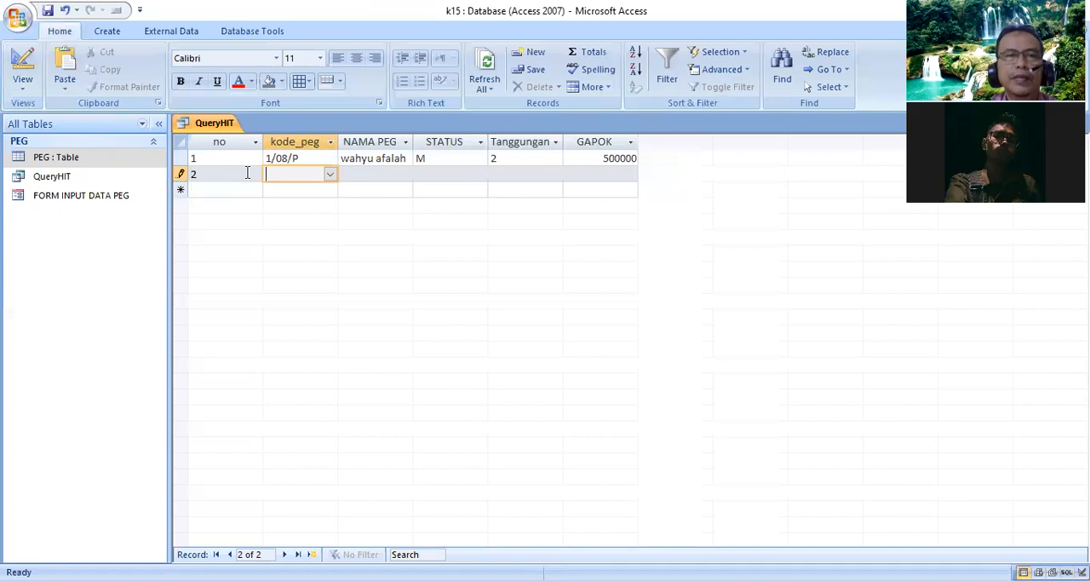
type("3/")
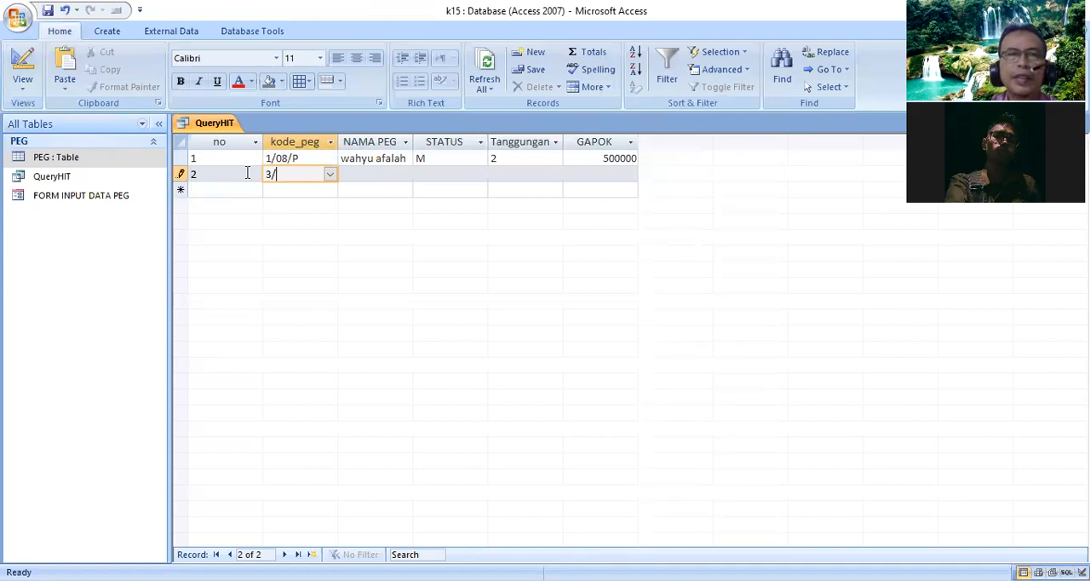
type("88/")
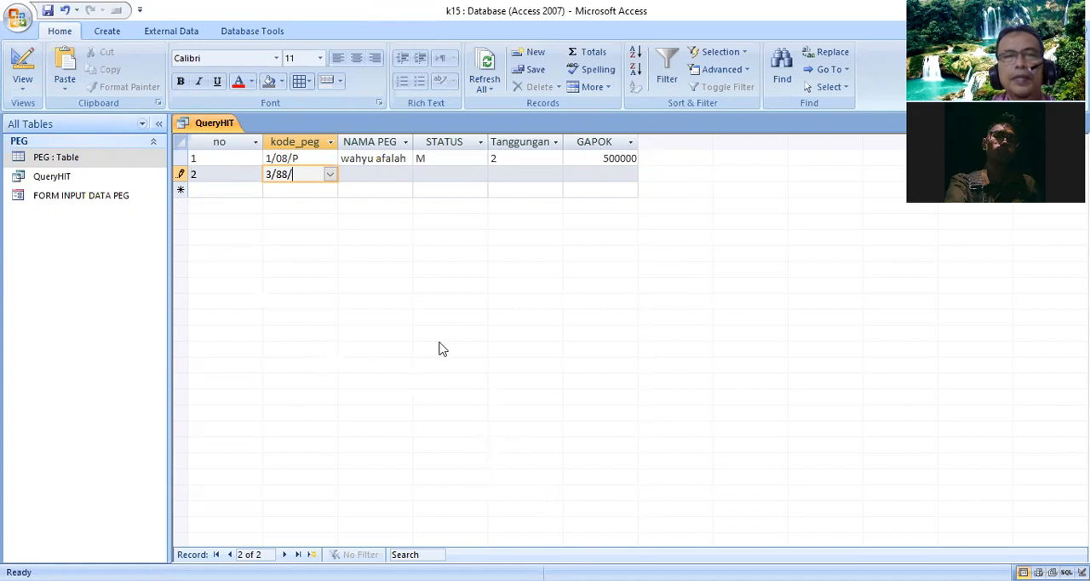
type("w")
key("Tab")
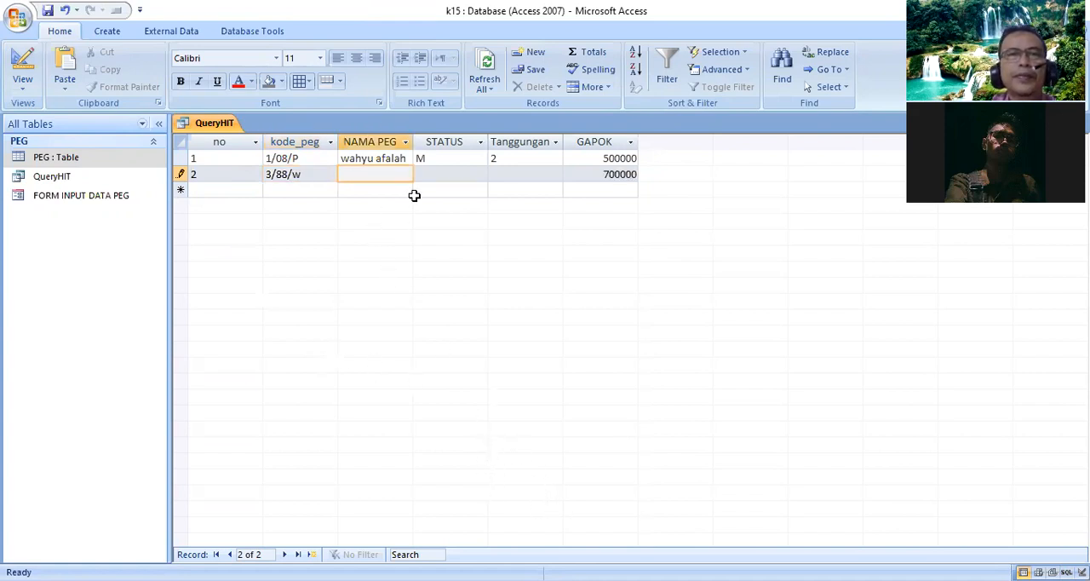
- Fill in the second record's employee name, STATUS B and Tanggungan 0
type("a")
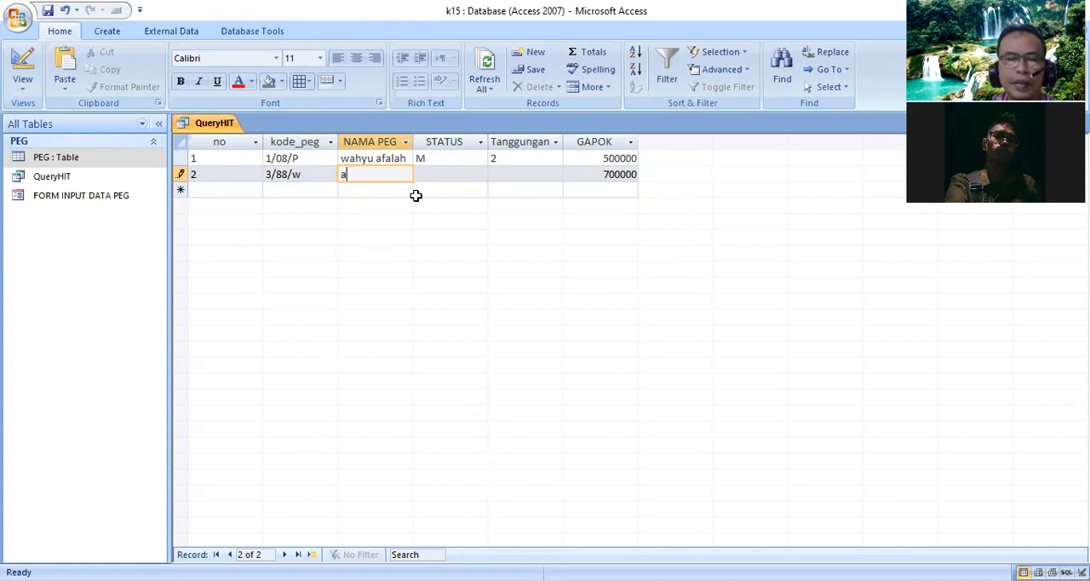
type("cika hassya")
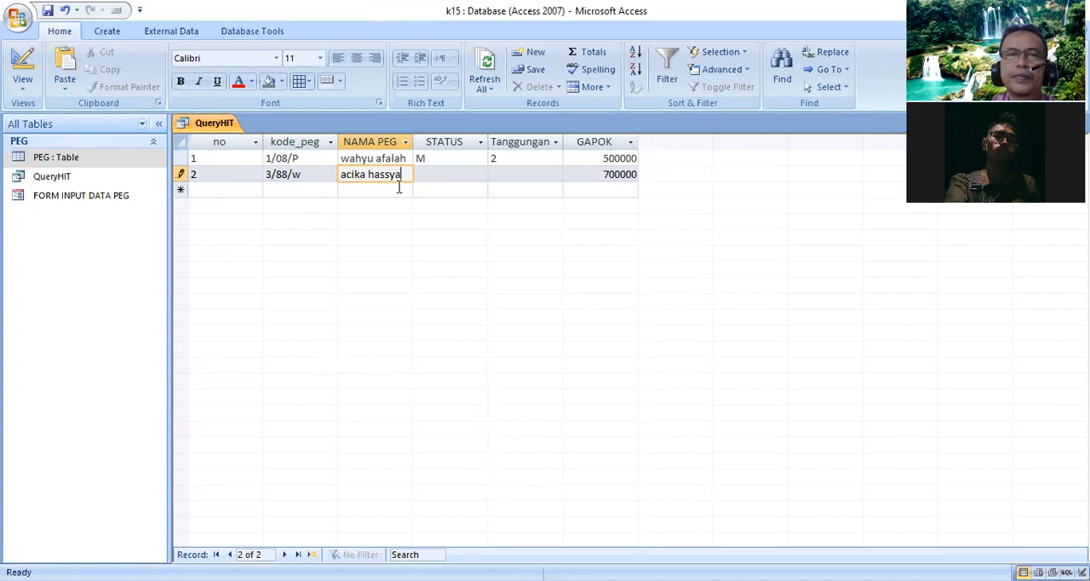
key("Tab")
left_click(482, 175)
left_click(456, 202)
left_click(520, 173)
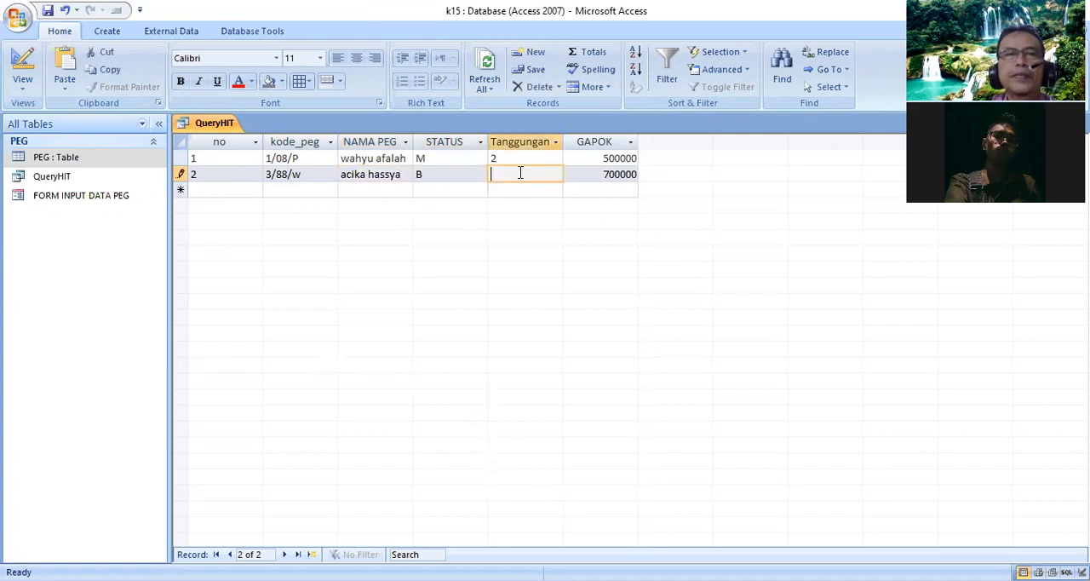
type("0")
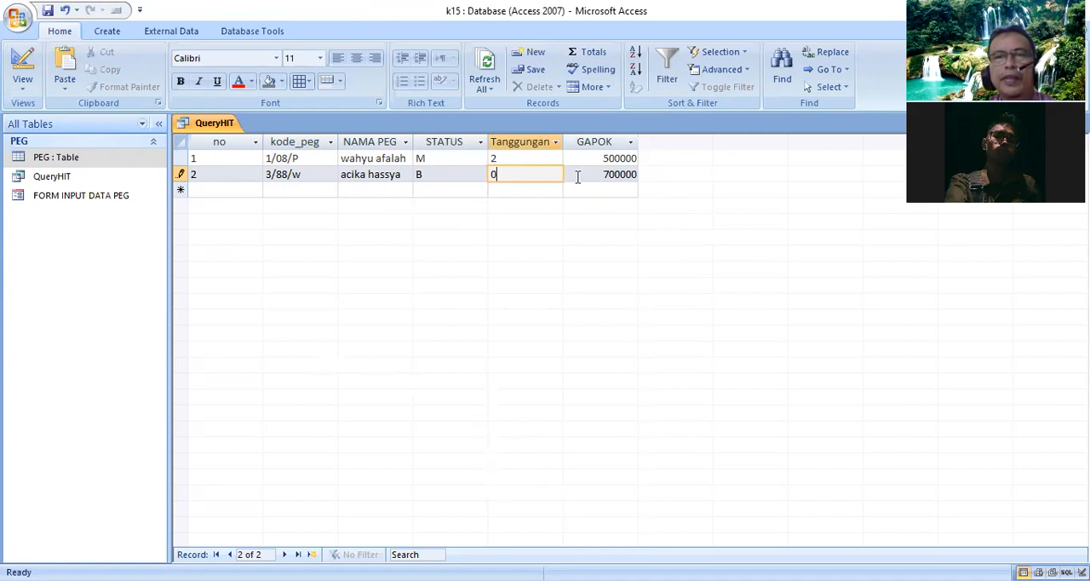
- Start a third record with no 3 and kode_peg 1/89/p
left_click(251, 192)
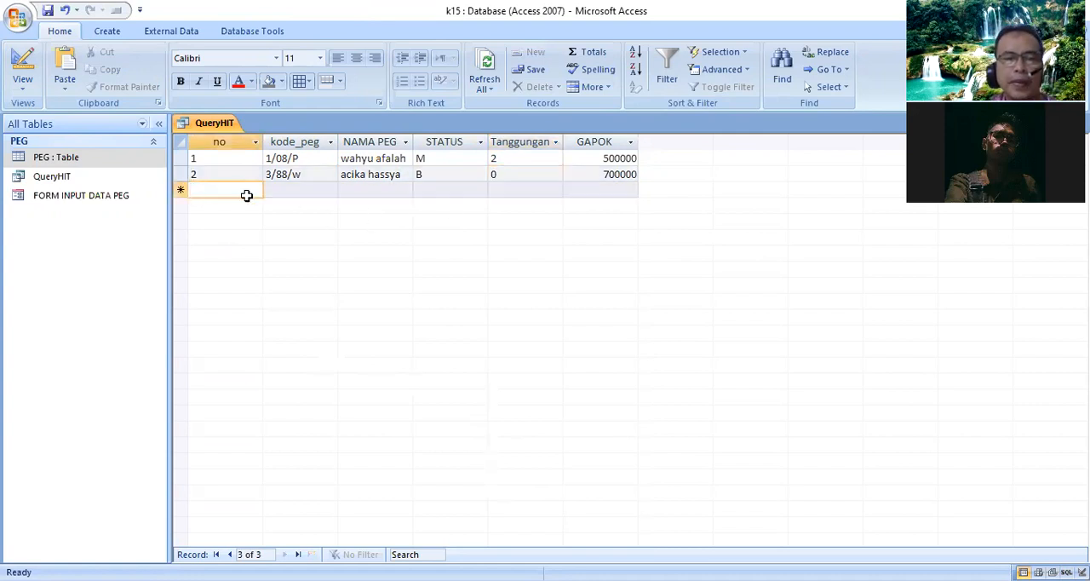
type("3")
key("Tab")
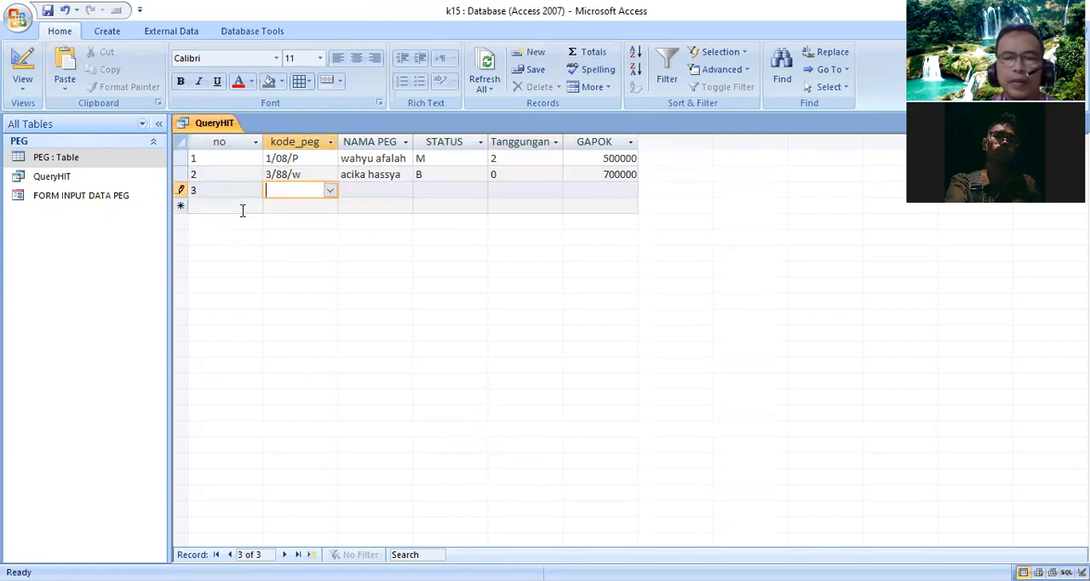
type("1")
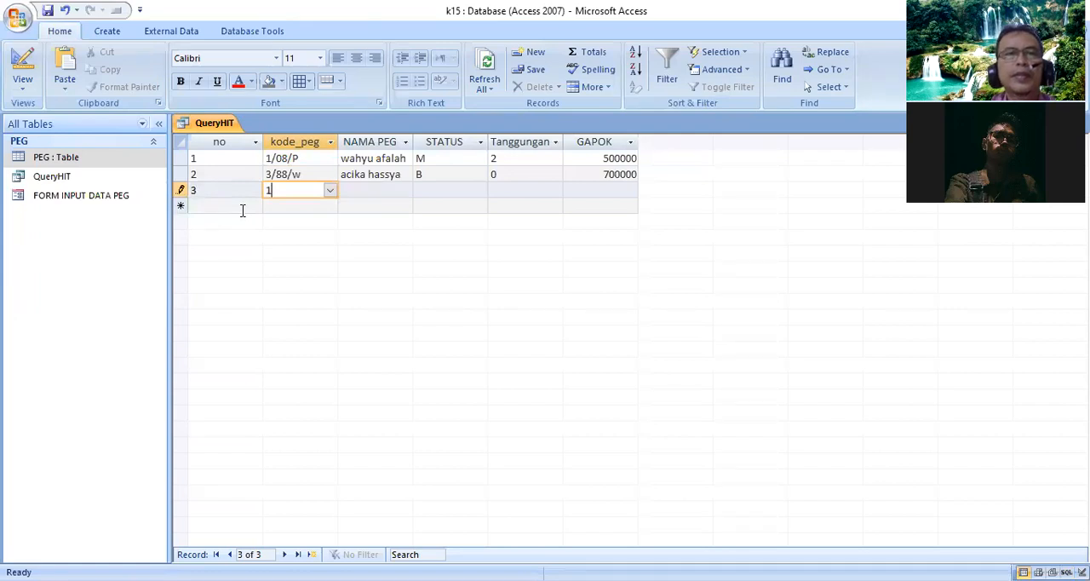
type("/89")
key("Tab")
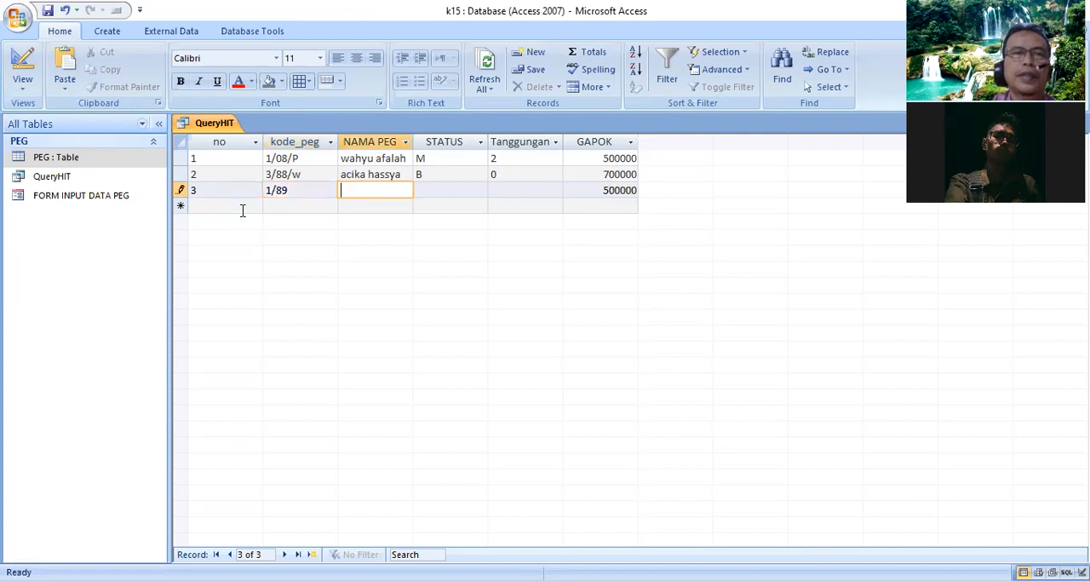
left_click(297, 189)
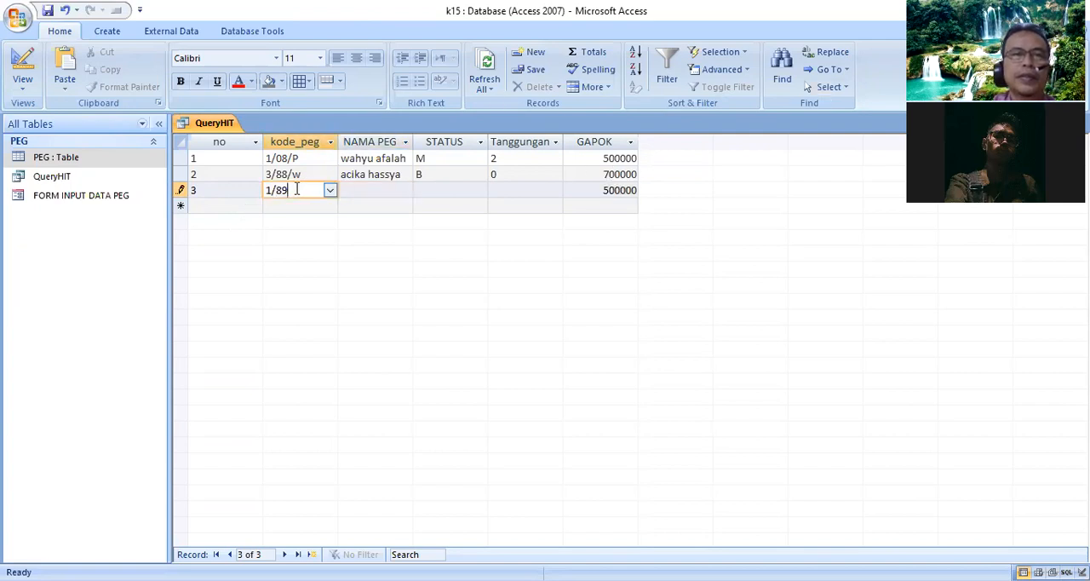
type("/p")
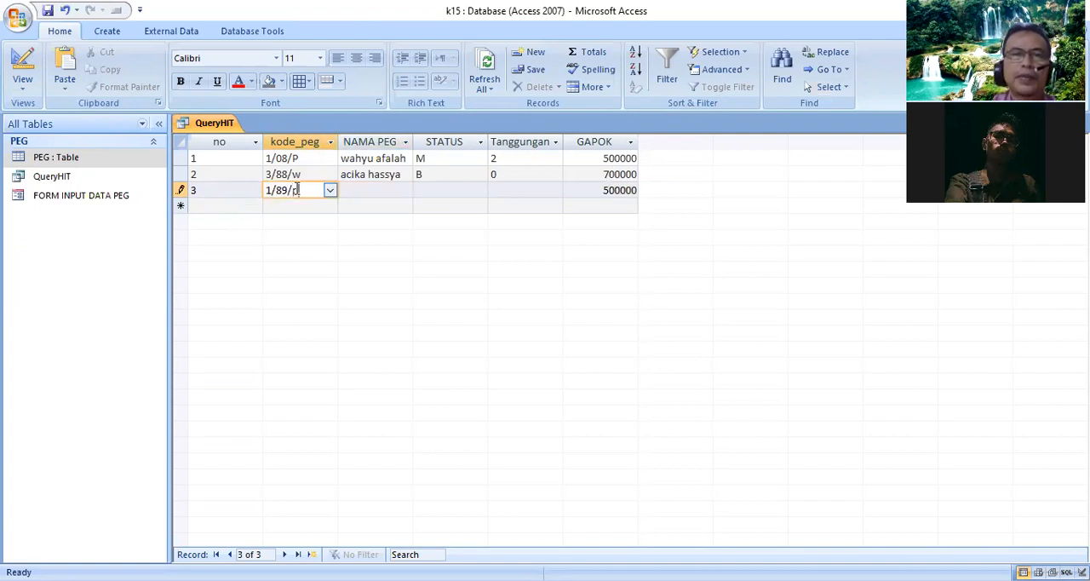
key("Tab")
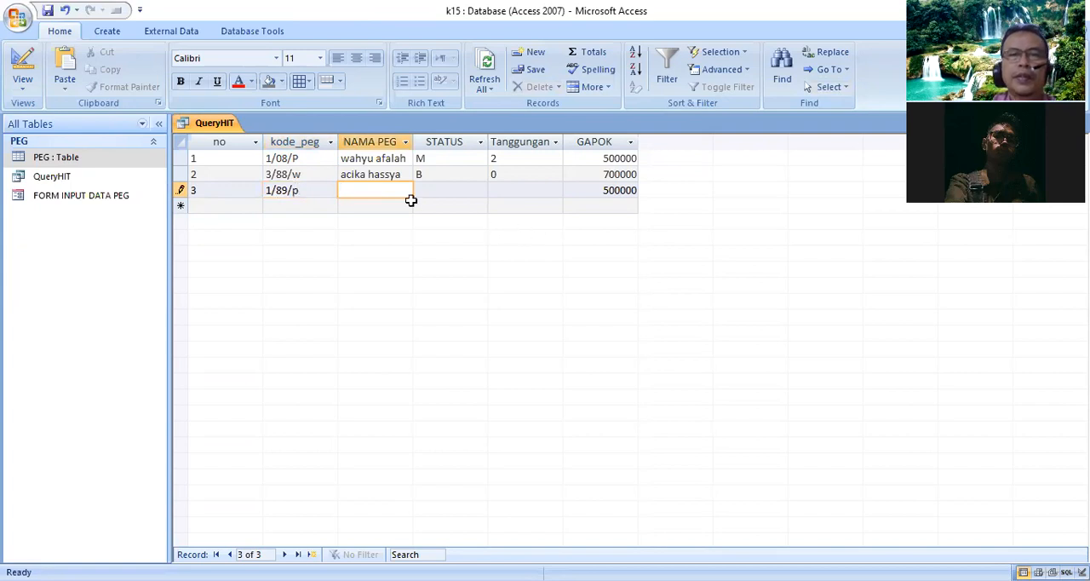
- Fill in the third record's employee name, STATUS M and Tanggungan 3
type("rahmad")
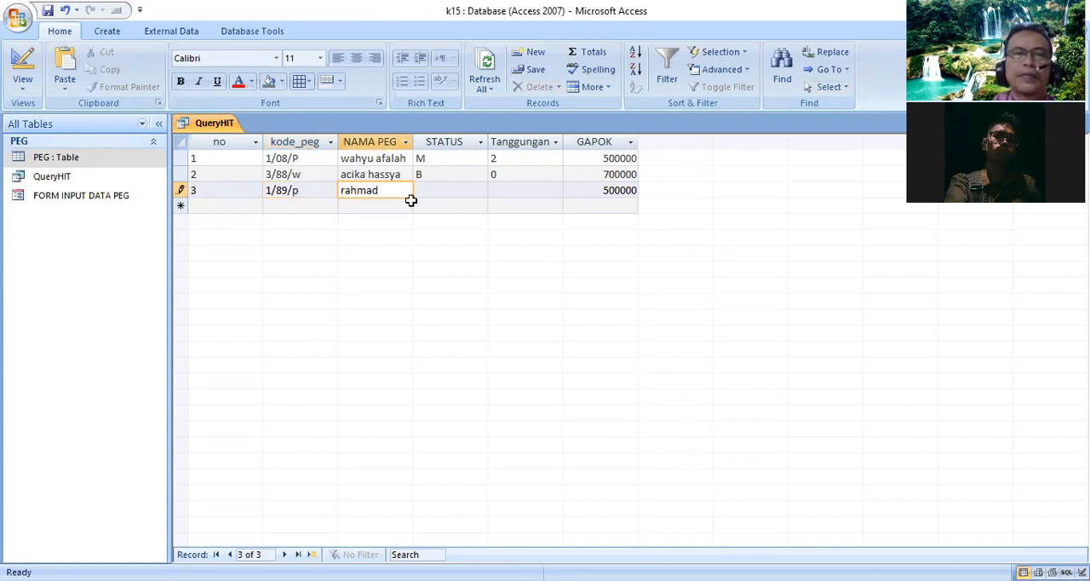
key("Tab")
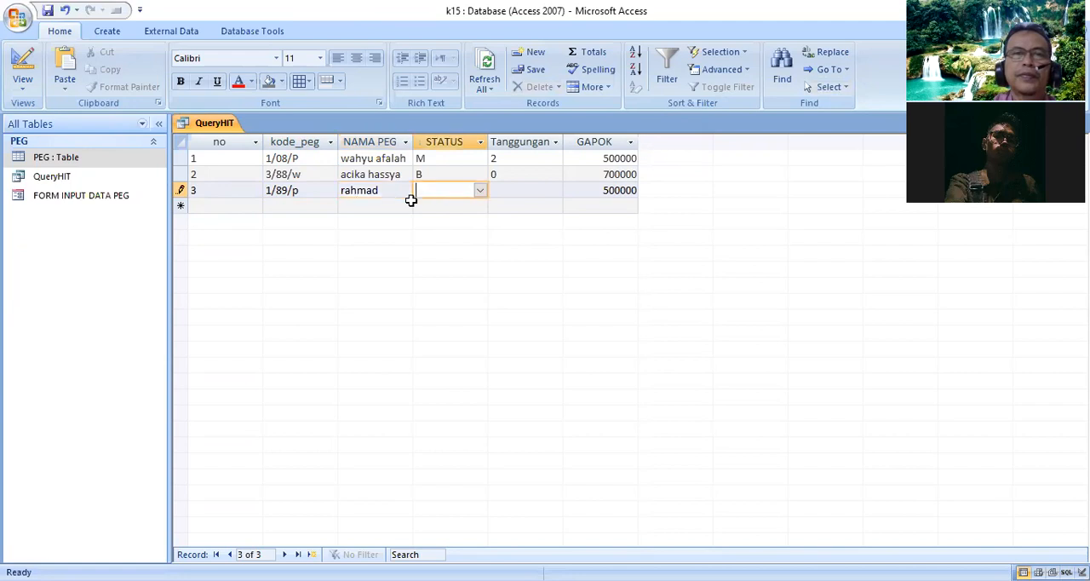
left_click(486, 190)
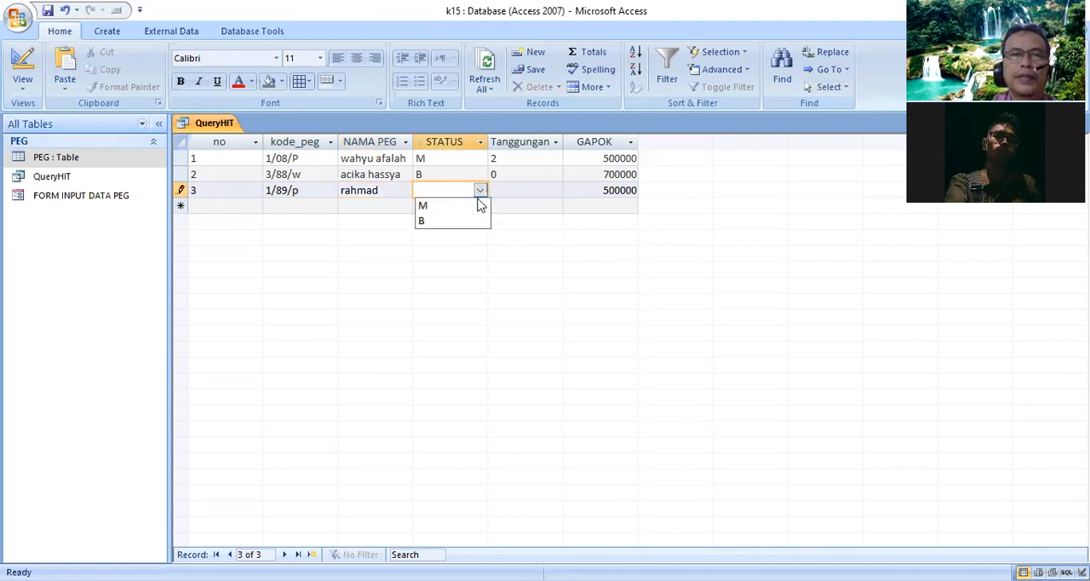
left_click(475, 208)
left_click(509, 189)
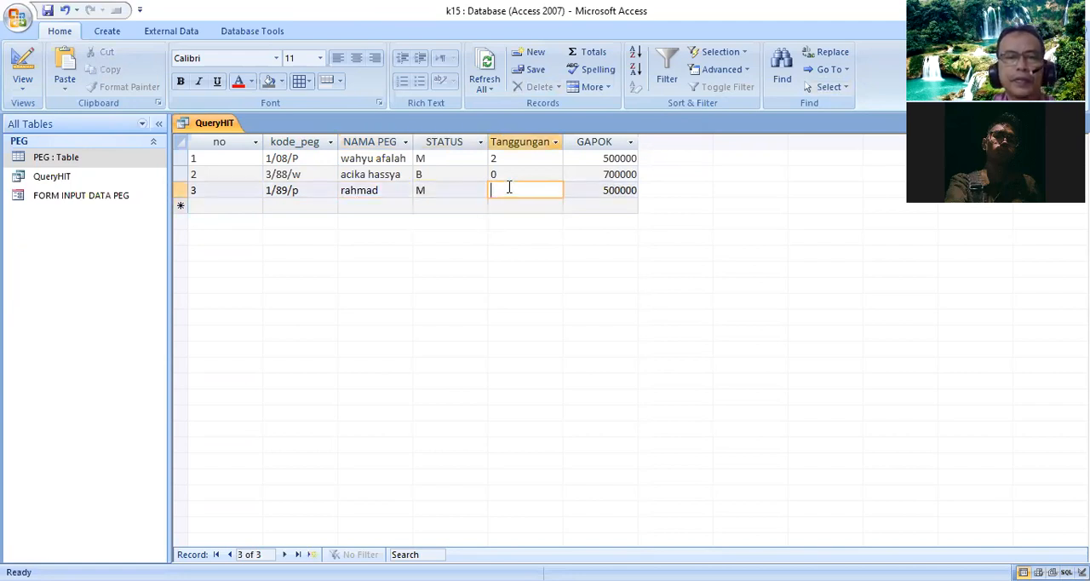
type("3")
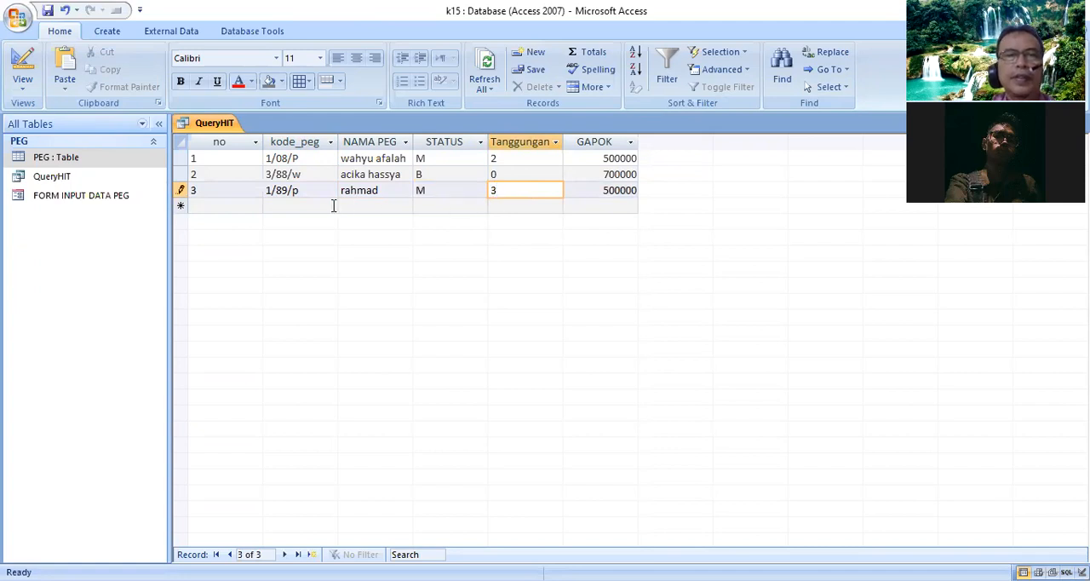
- Start a fourth record with no 4 and kode_peg 2/80/w
left_click(234, 209)
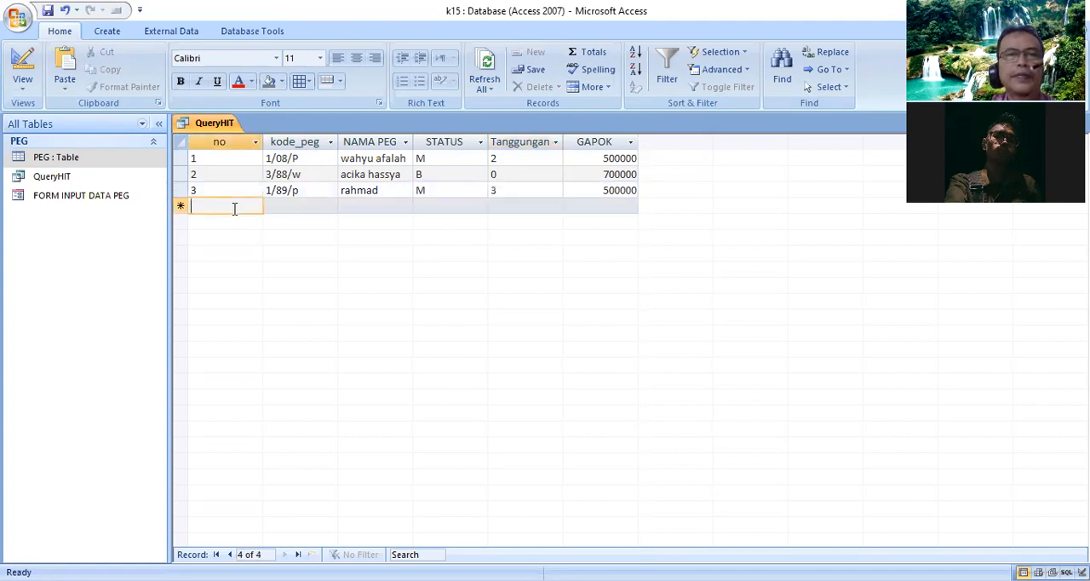
type("4")
key("Tab")
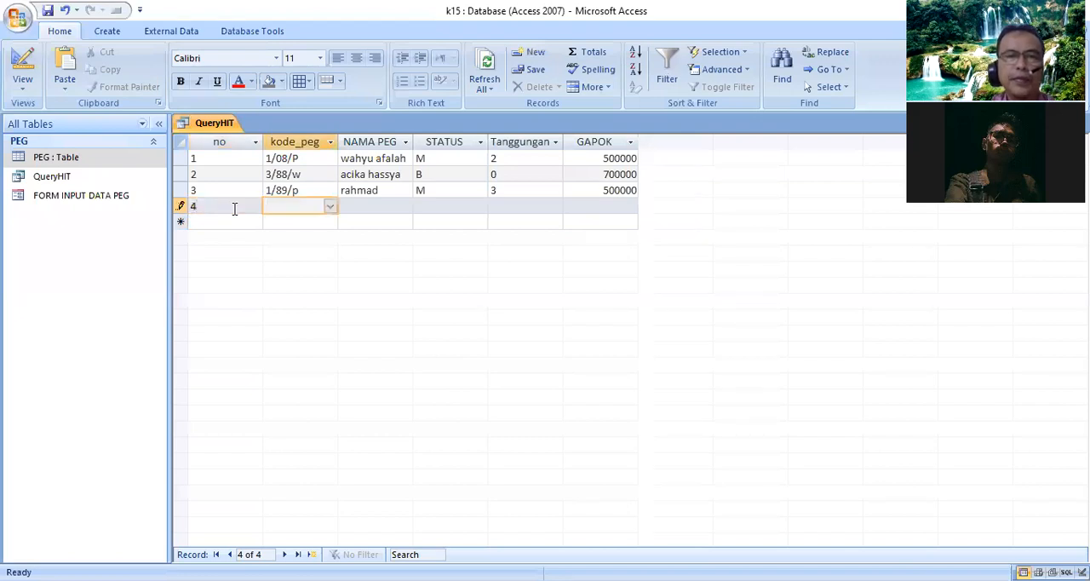
type("2/")
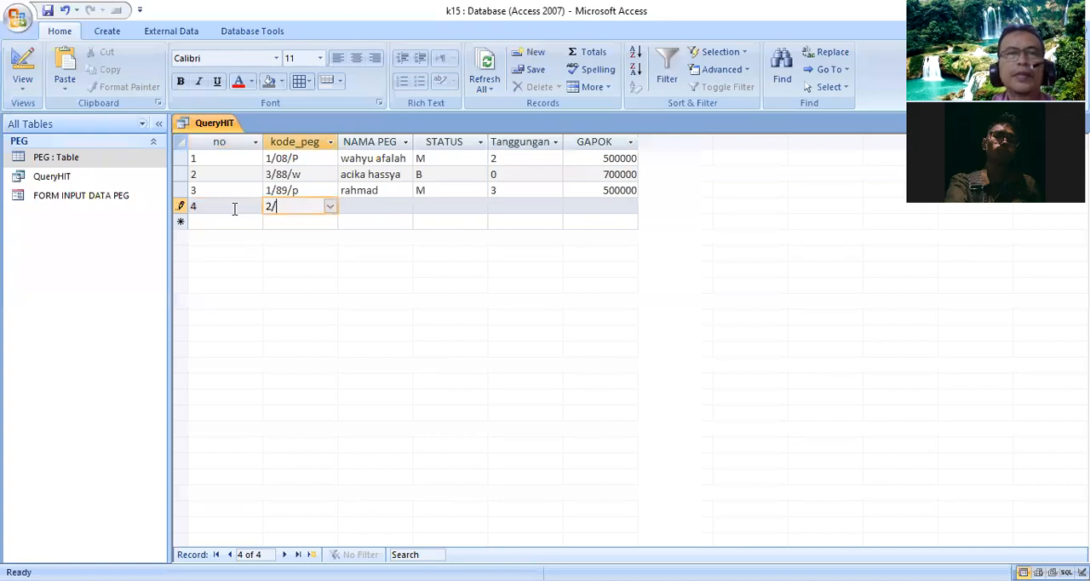
type("8")
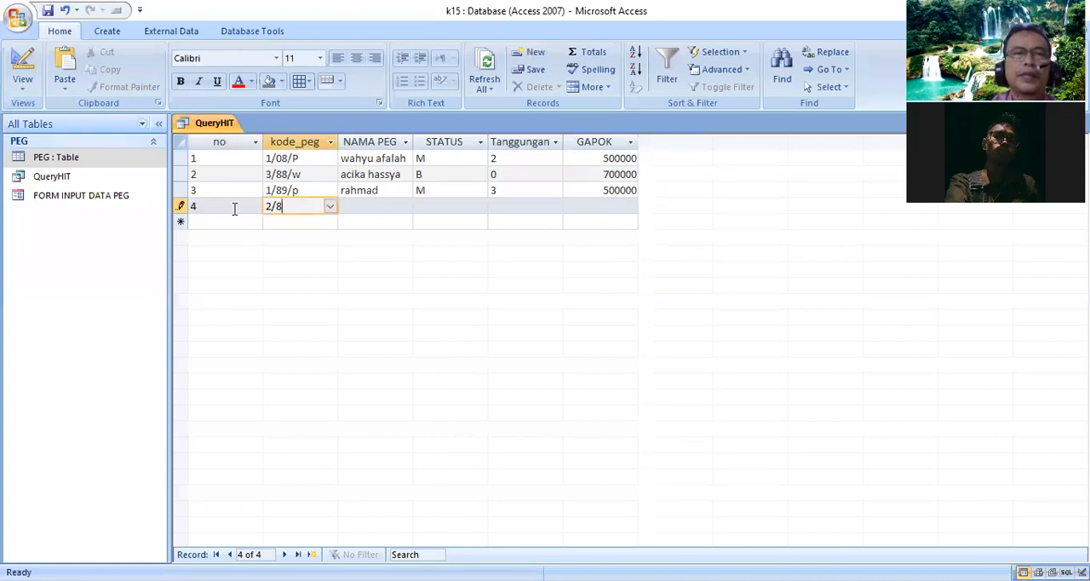
type("0/")
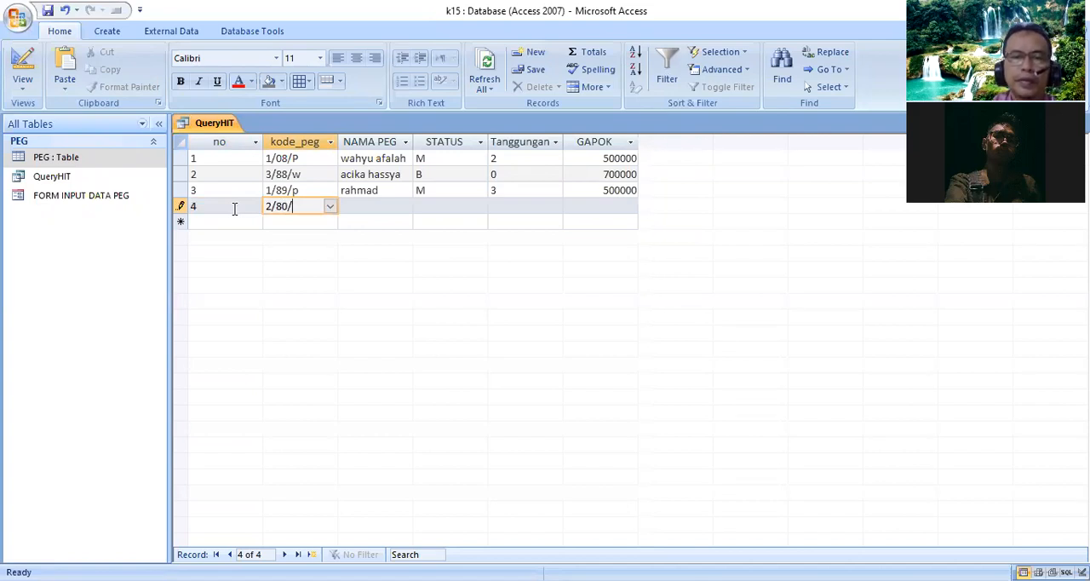
type("w")
key("Tab")
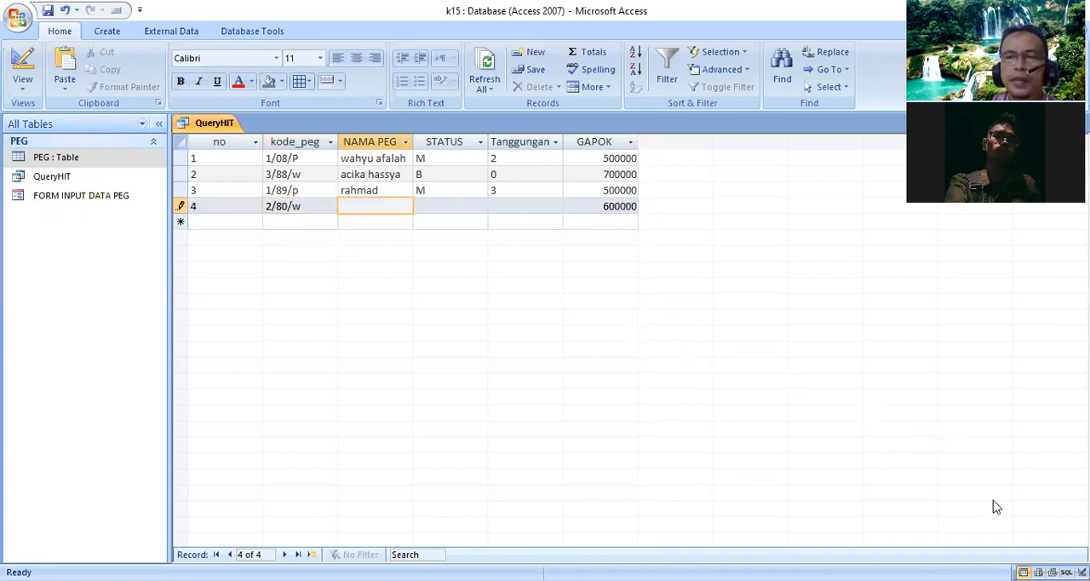
- Fill in the fourth record's employee name, STATUS M and Tanggungan 1
type("raf")
key("BackSpace")
key("BackSpace")
key("BackSpace")
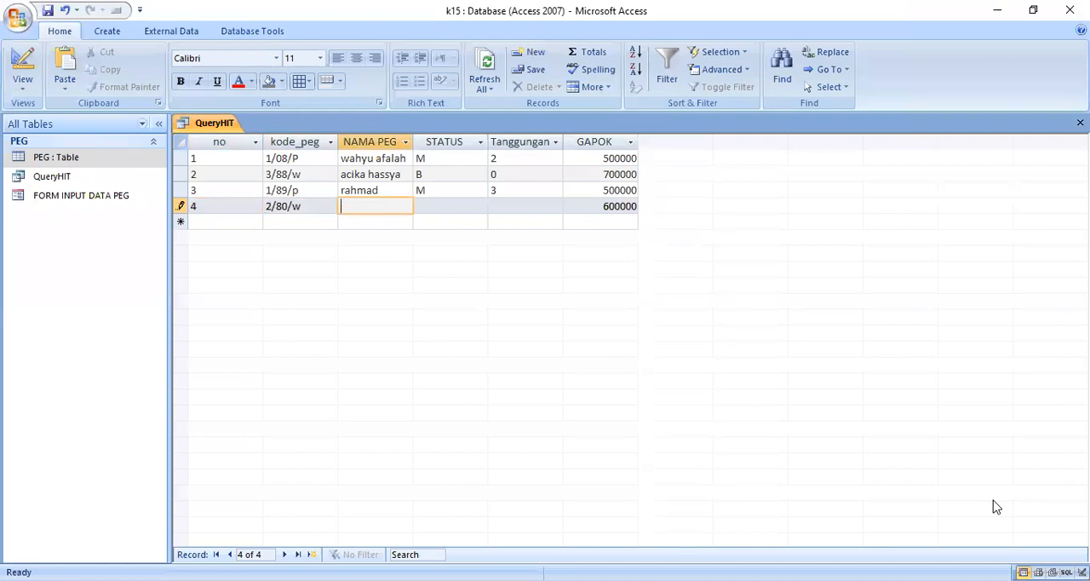
type("fransiska")
key("Tab")
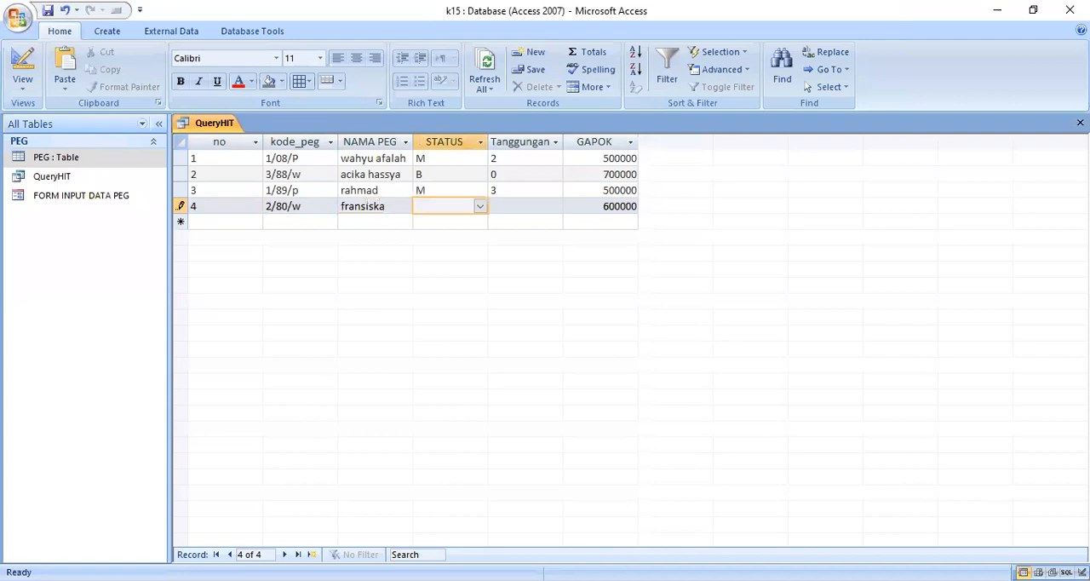
left_click(479, 208)
left_click(463, 224)
left_click(517, 209)
type("1")
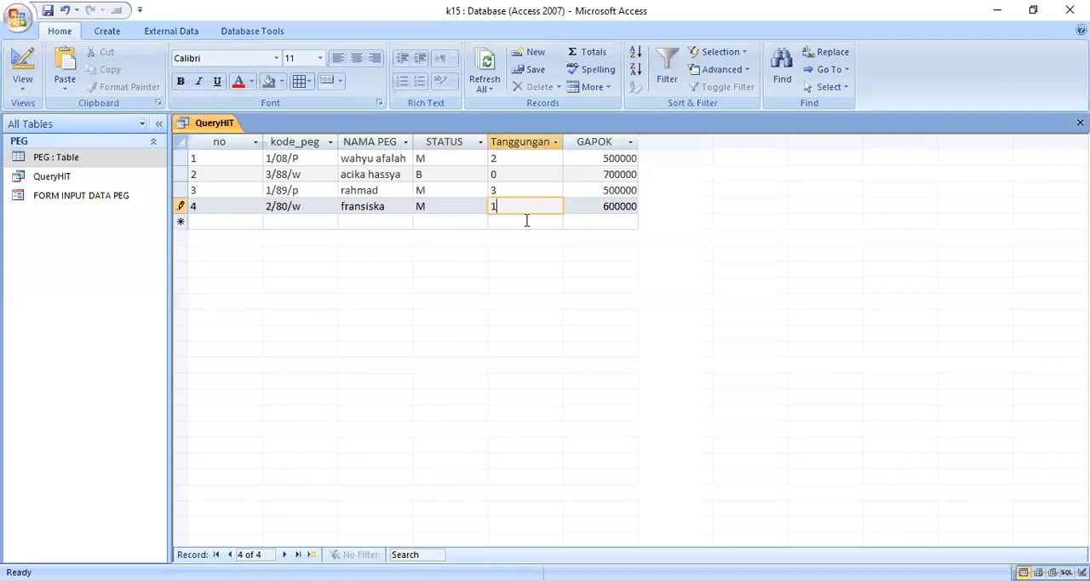
- Start a fifth record with no 5 and kode_peg 4/90/
left_click(243, 224)
type("5")
key("Tab")
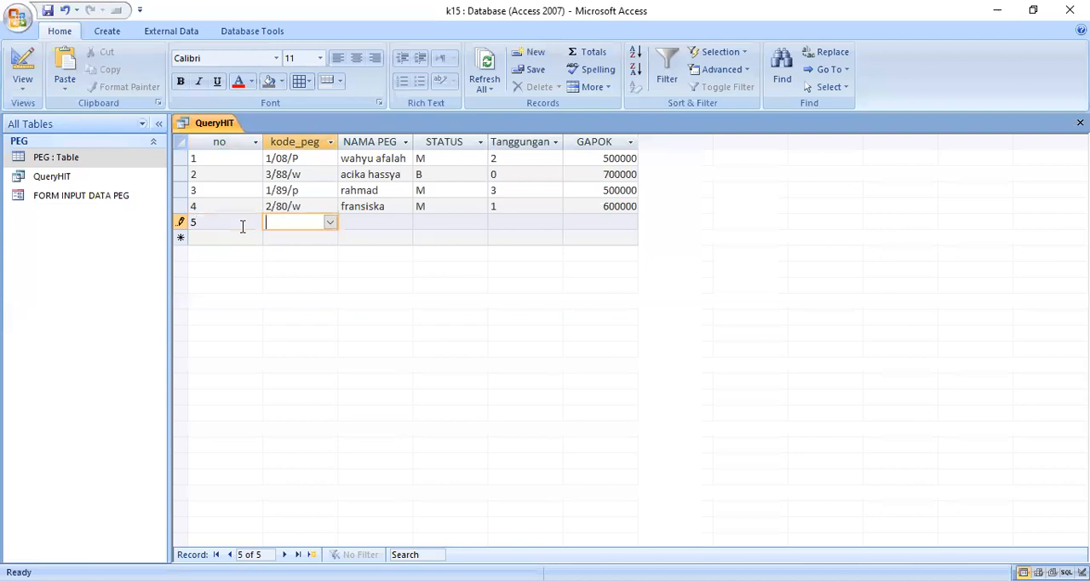
type("4/90/")
- Fill in the fifth record's employee name, STATUS B and Tanggungan 0
left_click(375, 223)
type("mira")
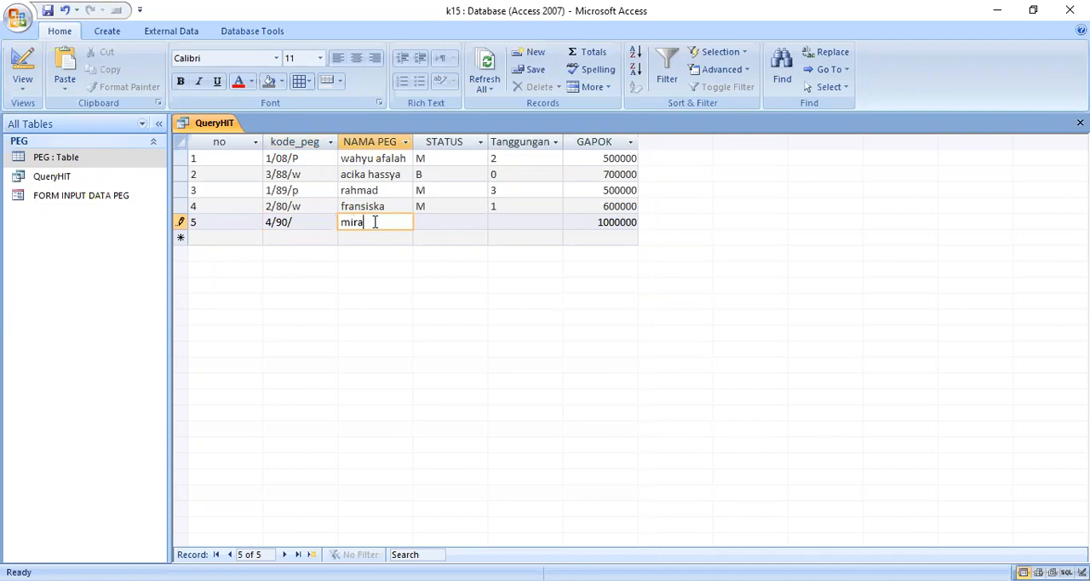
key("Tab")
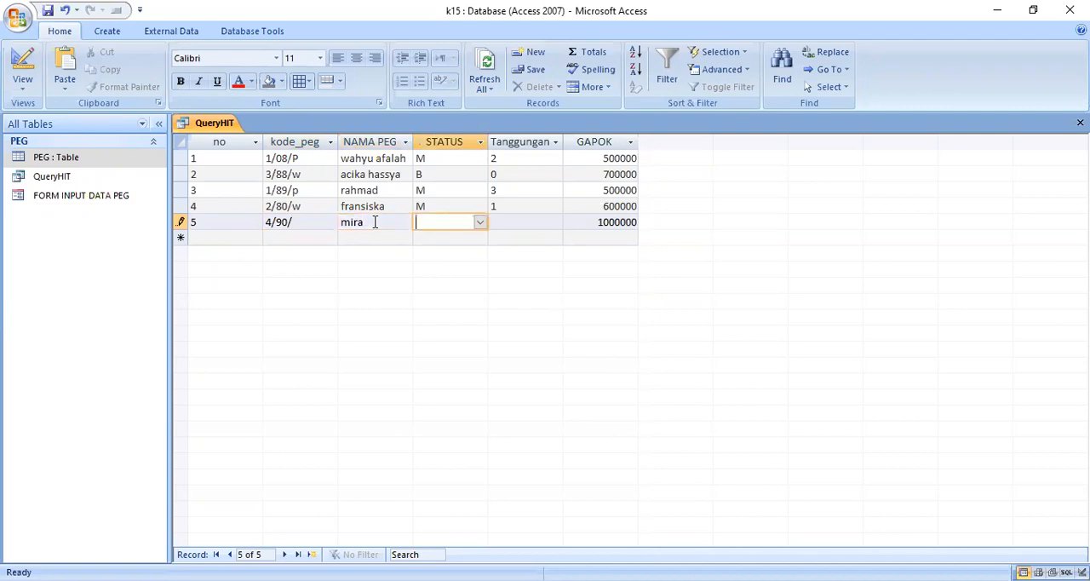
left_click(480, 222)
left_click(456, 240)
left_click(480, 223)
left_click(453, 253)
left_click(505, 221)
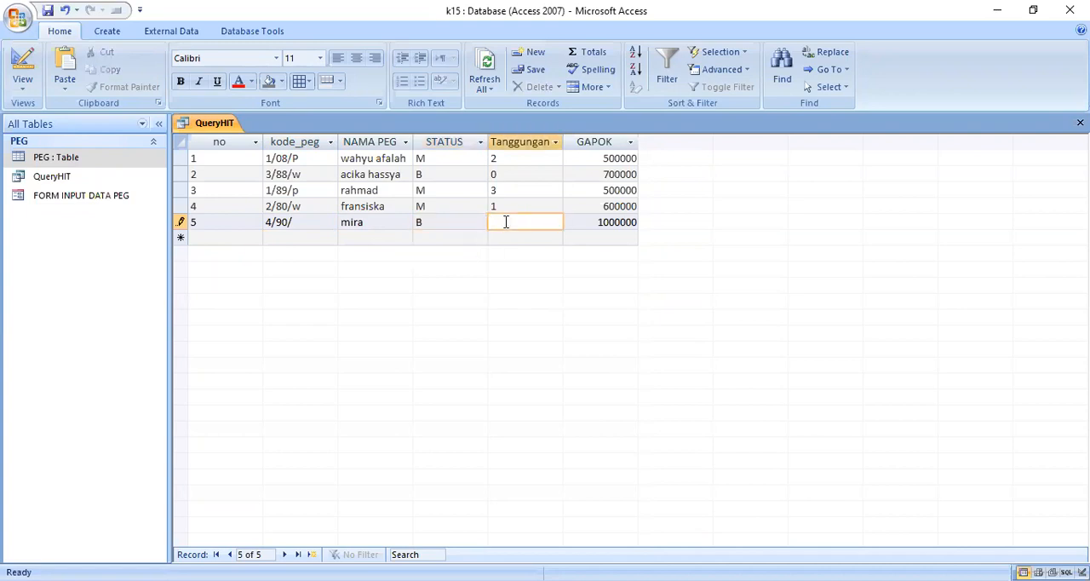
type("0")
key("Tab")
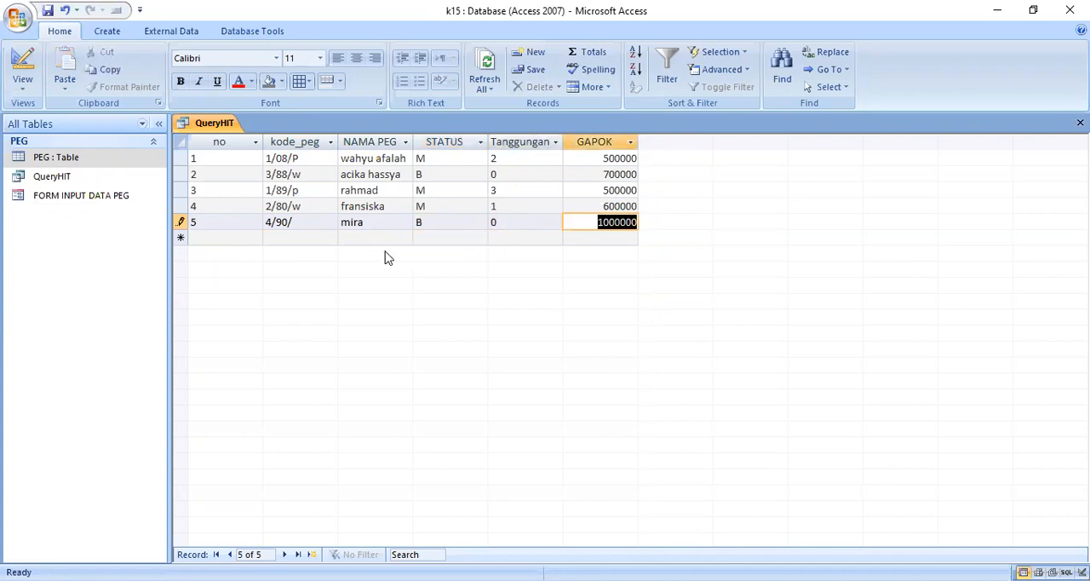
- In QueryHIT's SQL statement, add a copy of PEG.Tanggungan as a new select item after GAPOK
right_click(221, 127)
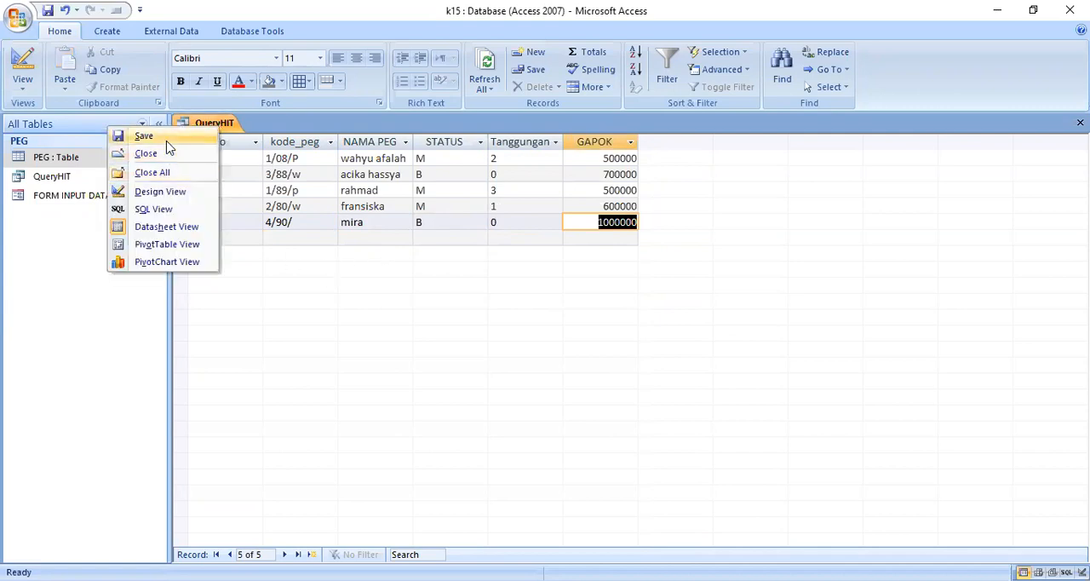
left_click(223, 126)
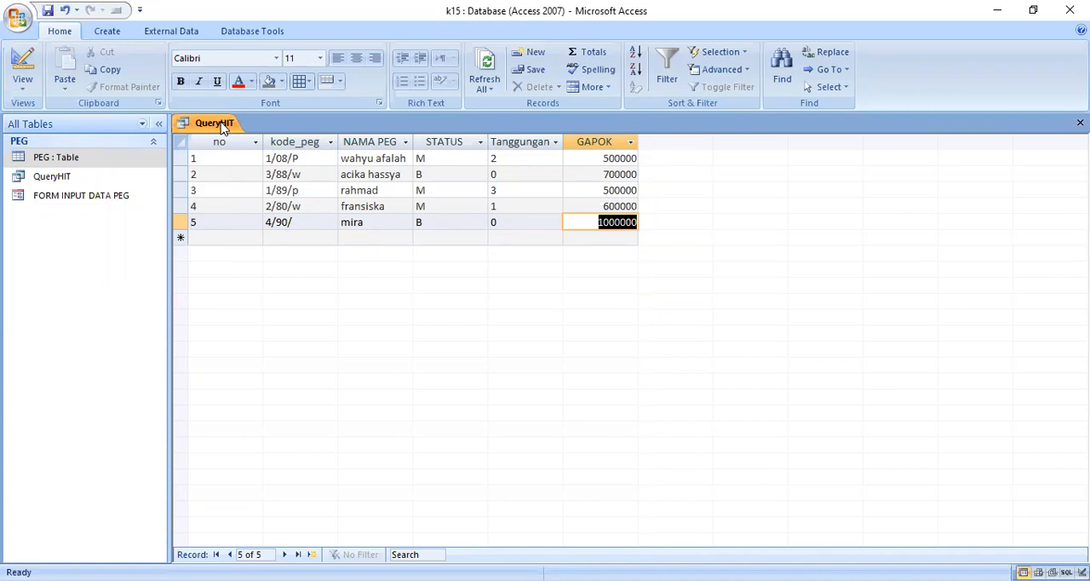
right_click(177, 124)
left_click(201, 206)
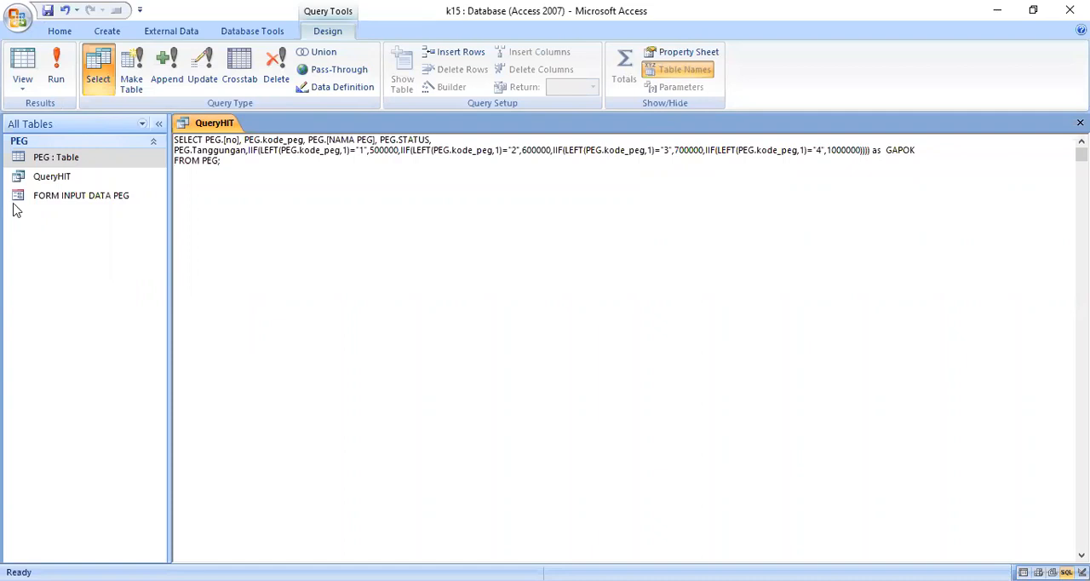
left_click(934, 177)
key("alt+Tab")
left_click(935, 158)
left_click_drag(174, 151, 247, 151)
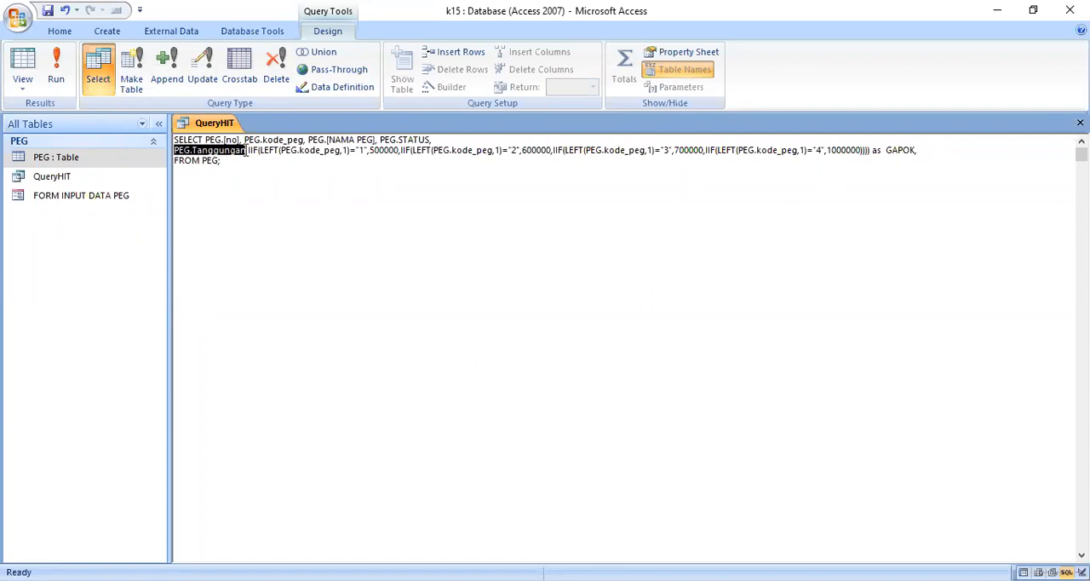
right_click(220, 150)
left_click(208, 180)
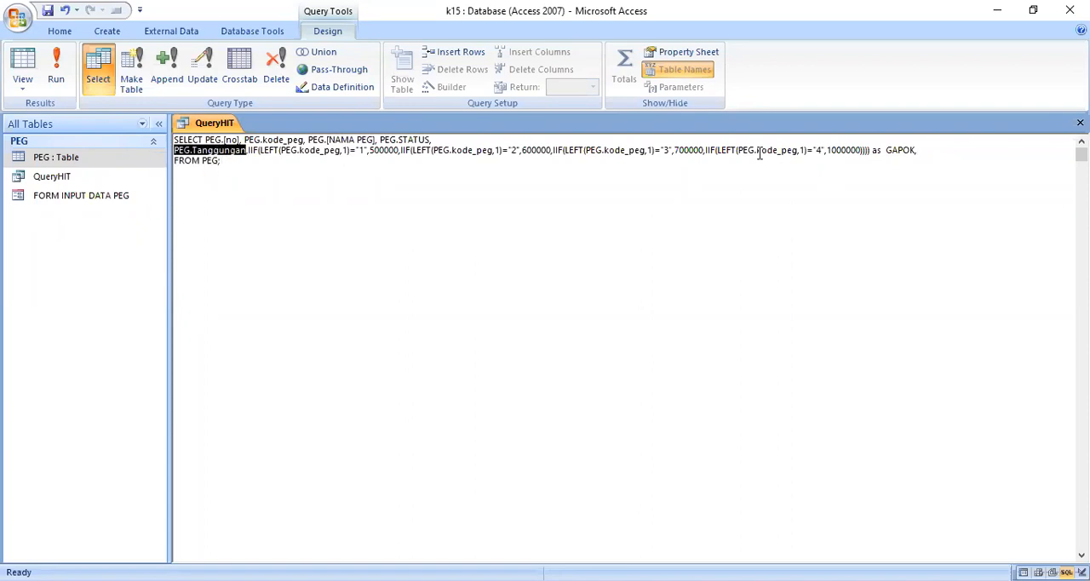
left_click(926, 149)
right_click(928, 150)
left_click(897, 197)
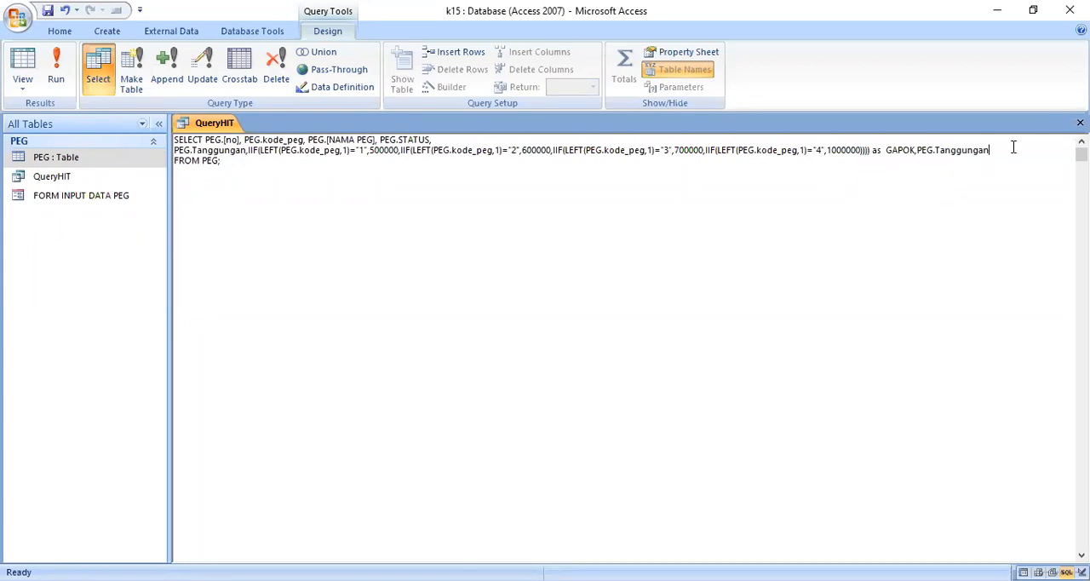
- Complete the new select item as (PEG.Tanggungan+1)*6250 as TJBERAS and run the query
type("-")
type("1")
left_click(919, 149)
type("(")
left_click(1015, 150)
type(")*")
type("6250 as")
key("alt+Tab")
key("alt+Tab")
type("TJBERAS")
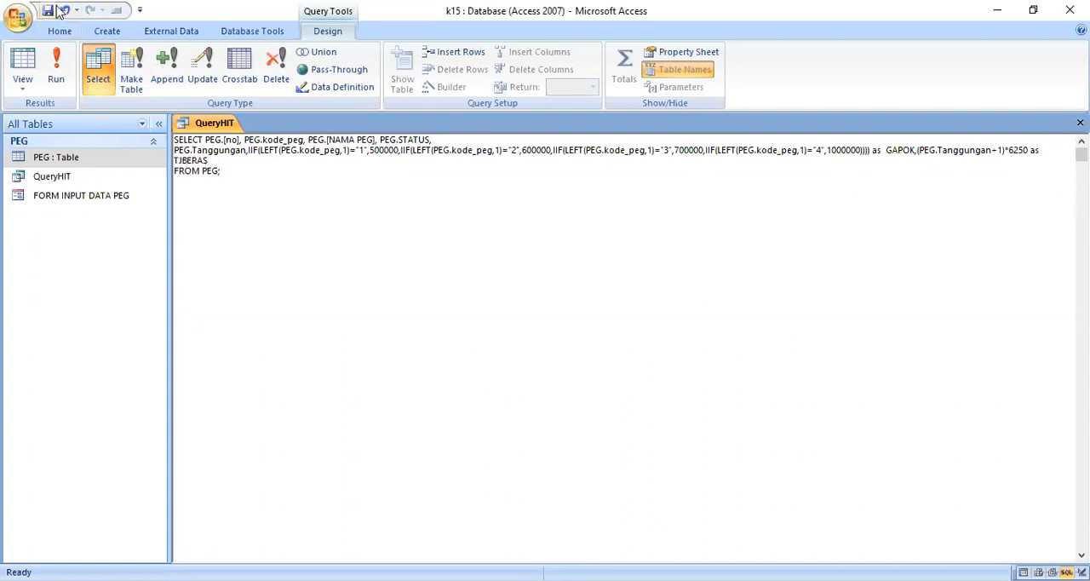
left_click(55, 73)
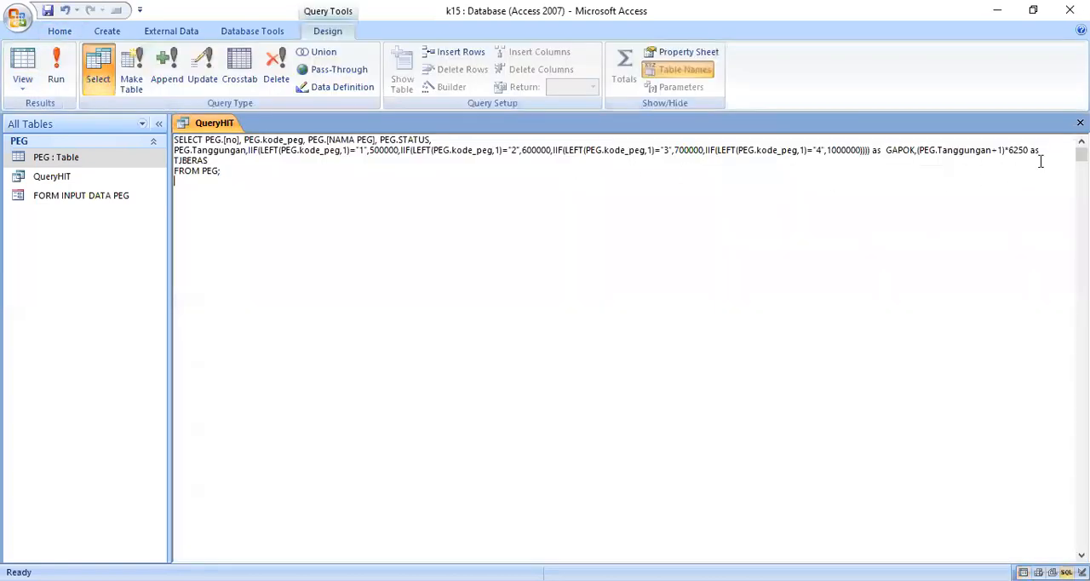
- Begin another select item after TJBERAS in QueryHIT's SQL with IIF(RIGHT(PEG.kode_peg
left_click(1051, 152)
left_click(238, 162)
type(", IIF(")
left_click_drag(205, 140, 304, 140)
right_click(300, 140)
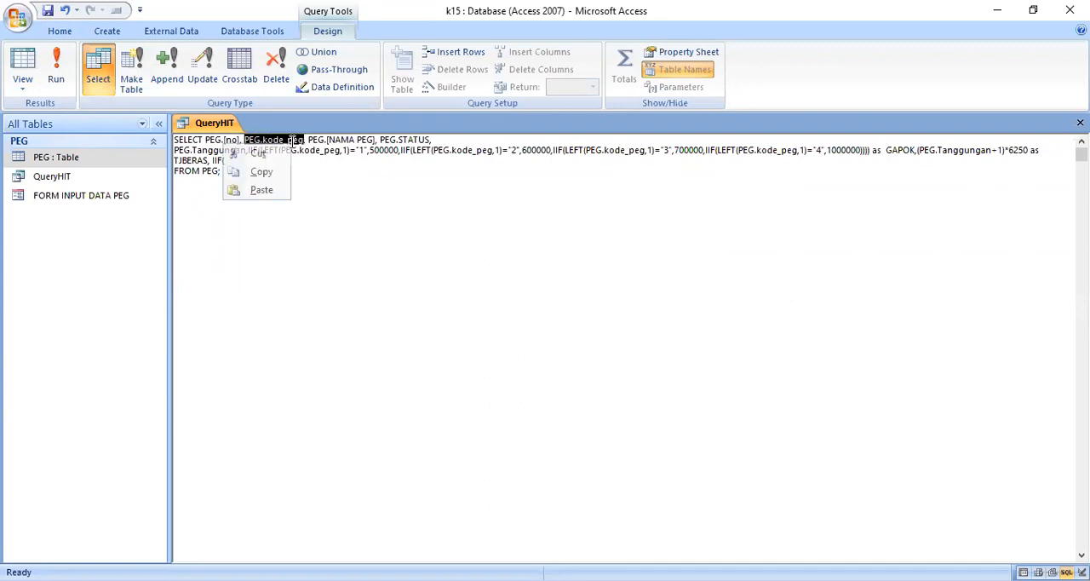
left_click(270, 176)
left_click(246, 163)
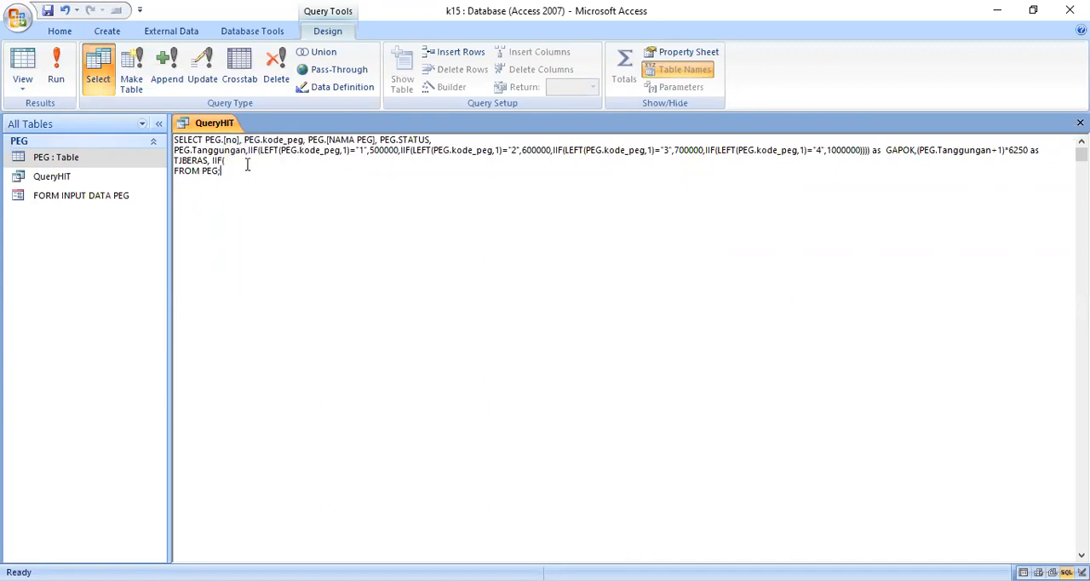
type("RIGHT(")
right_click(200, 160)
left_click(237, 204)
- Continue the IIF condition with ,1)="P", the value 0.10*GAPOK and the alias TJISTERI
type("=")
key("BackSpace")
type(",1)=\"P\",")
type("0.10*GAPOK as TJISTERI")
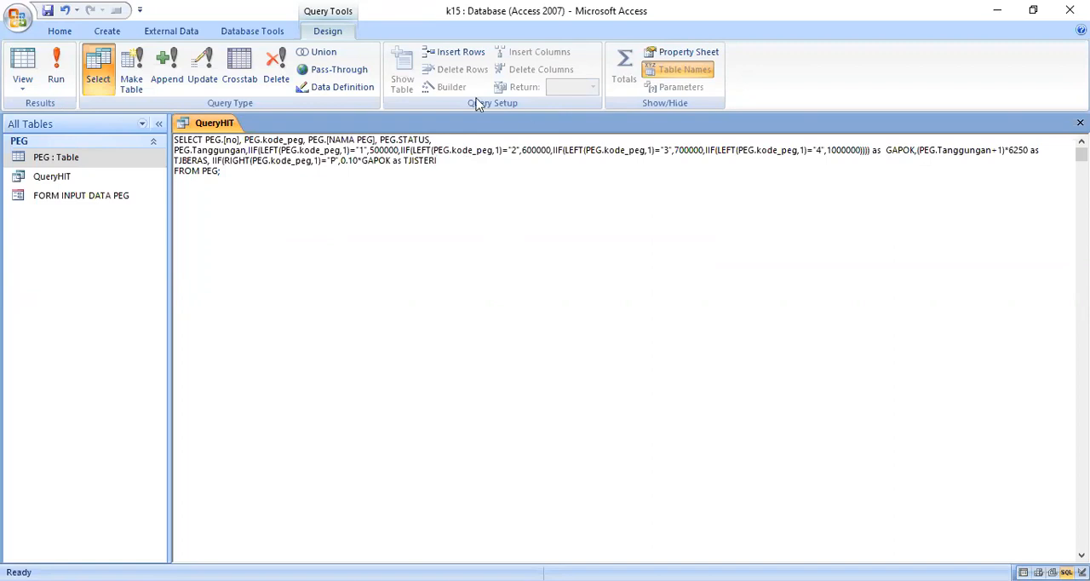
- Add the missing closing parenthesis after 0.10*GAPOK in the TJISTERI expression and run the query
left_click(46, 11)
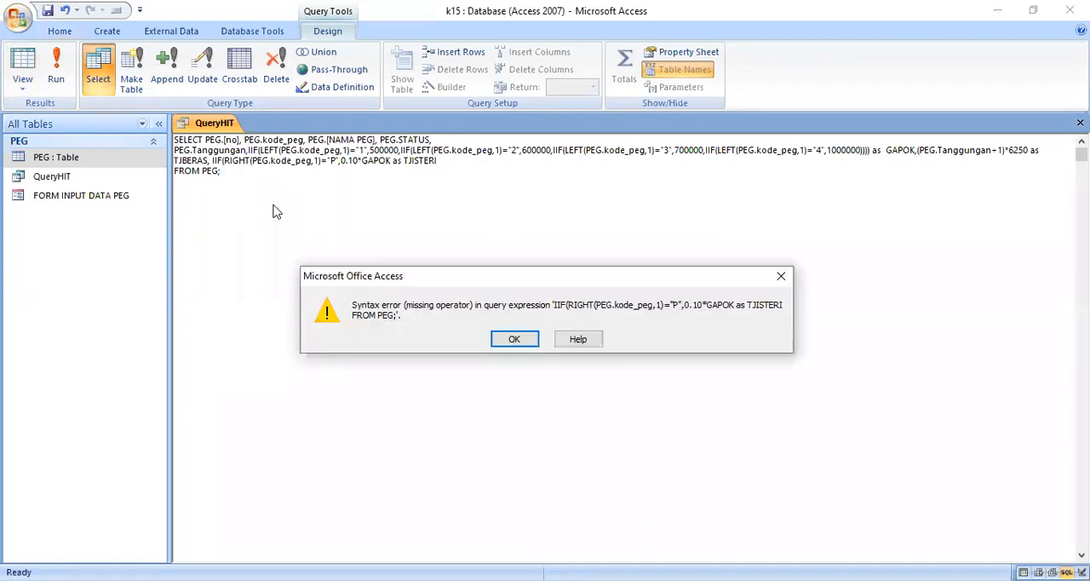
left_click(516, 340)
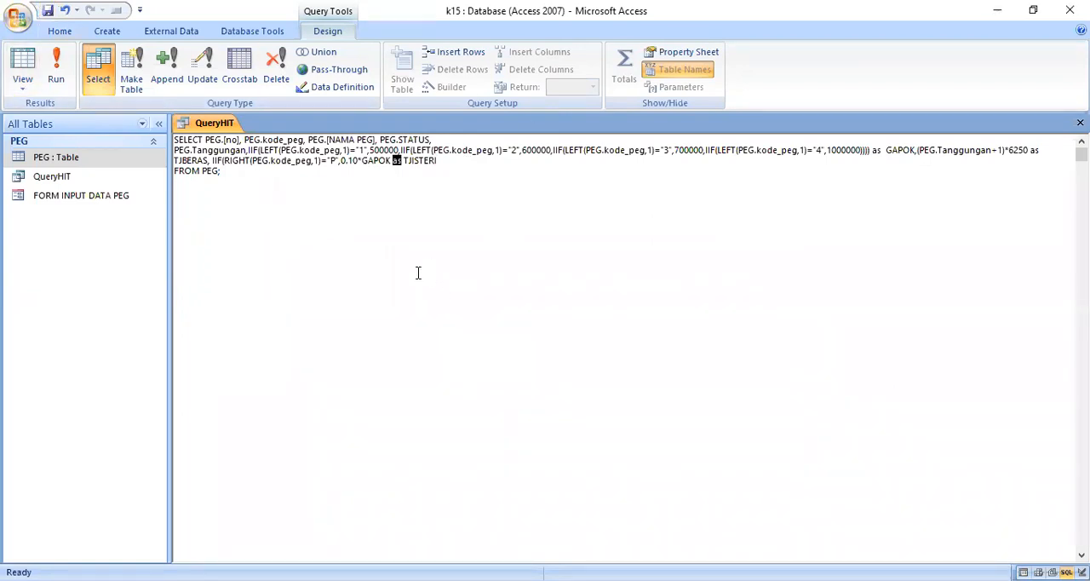
left_click(392, 162)
left_click(56, 68)
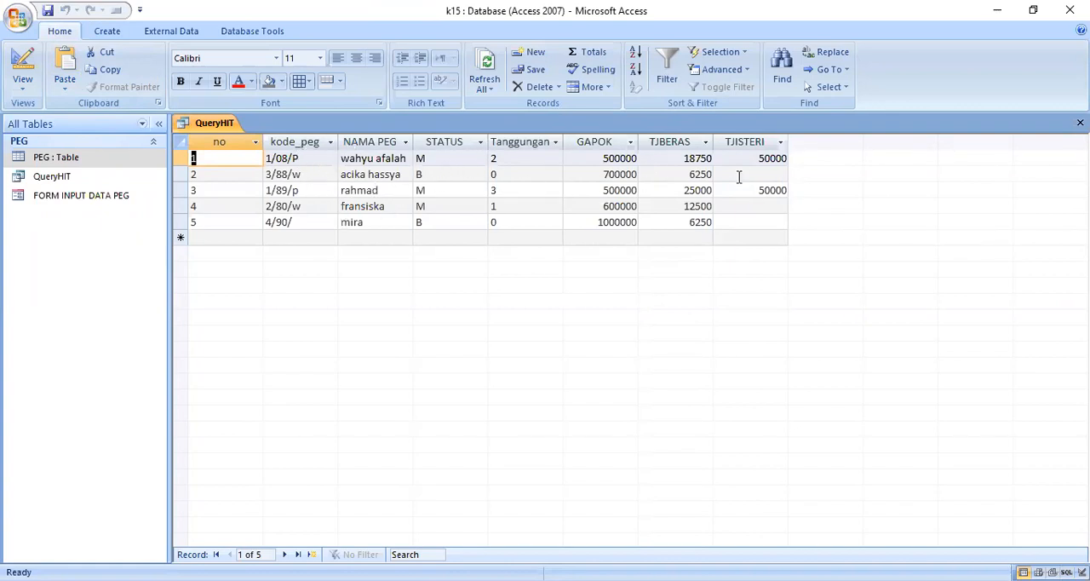
- Add 0 as the false value of the TJISTERI IIF in the SQL and rerun the query
right_click(233, 120)
left_click(187, 206)
left_click(394, 161)
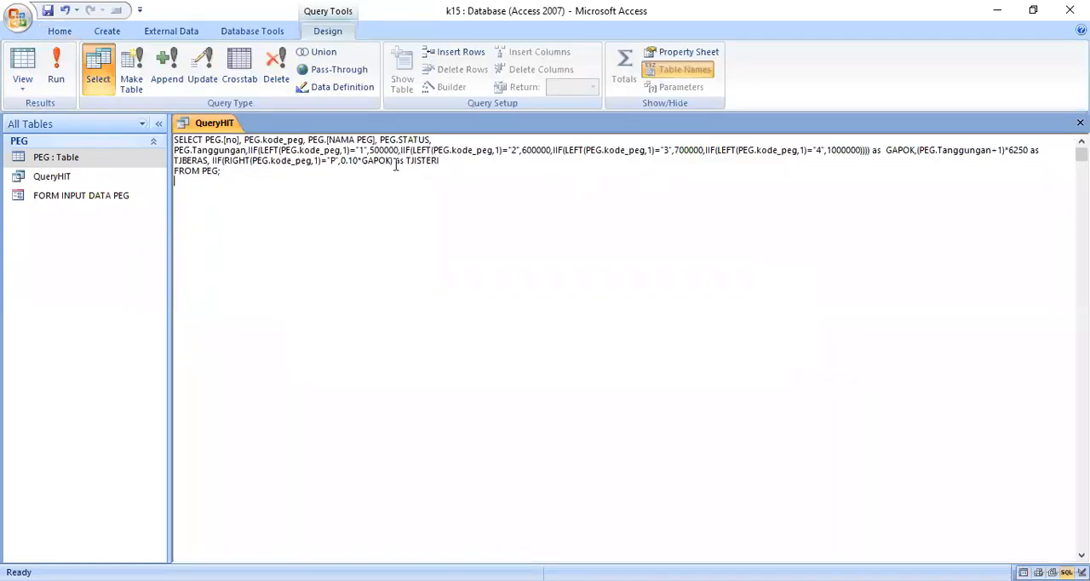
type(",0")
left_click(57, 69)
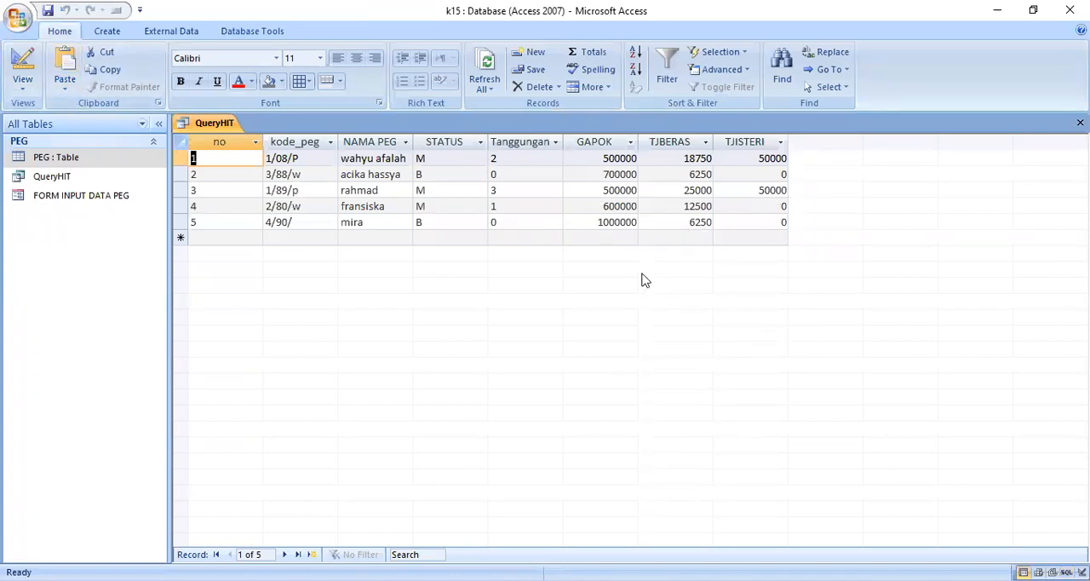
- Complete the fifth record's kode_peg as 4/90/W in QueryHIT's datasheet
left_click(309, 222)
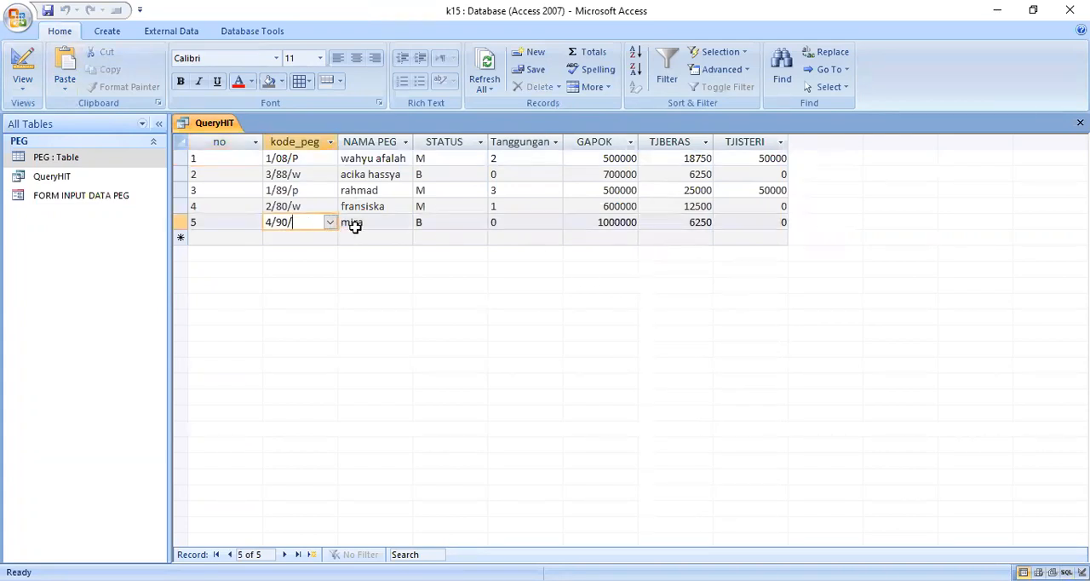
type("W")
key("Tab")
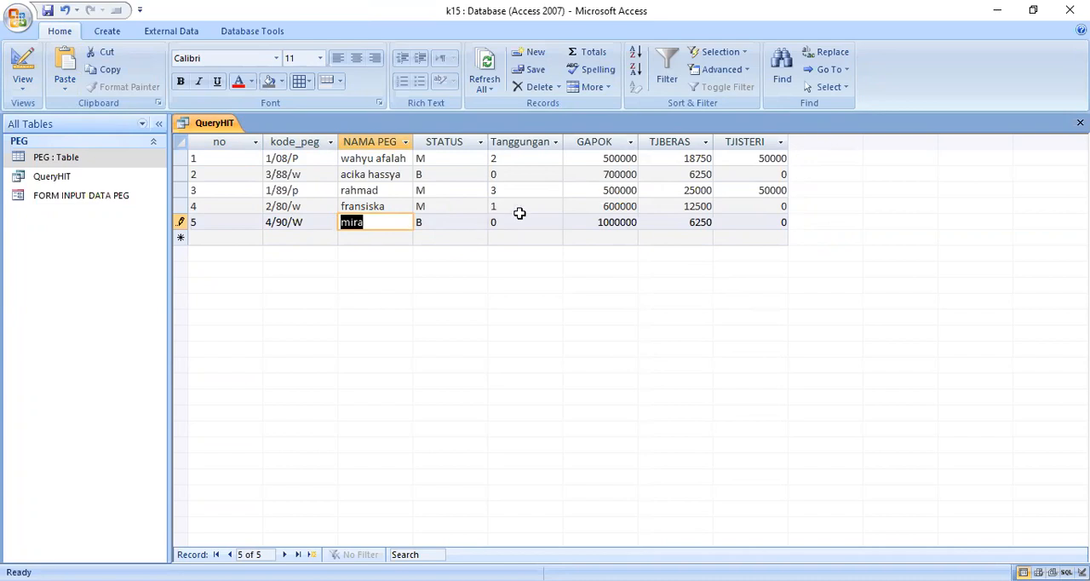
- Append the select item 0.012*GAPOK as TJ,TANGGUNGAN after TJISTERI in QueryHIT's SQL
right_click(231, 126)
left_click(175, 210)
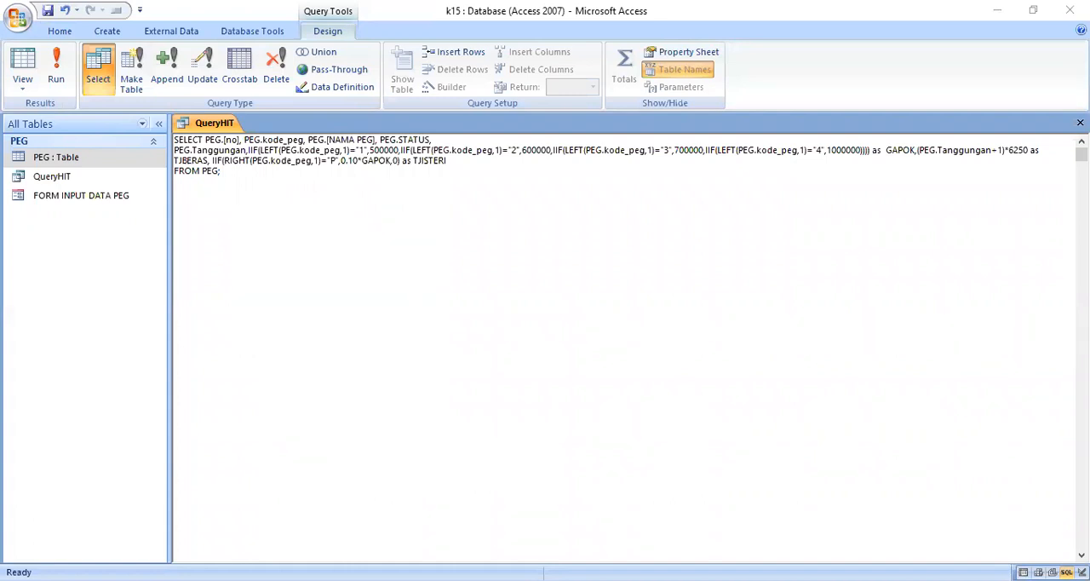
left_click(466, 165)
type(", ")
type("0.01*")
type("*")
type("GAPOK as")
type(" TJ")
type(",")
type("TANGG")
type("U")
type("N")
type("G")
type("AN")
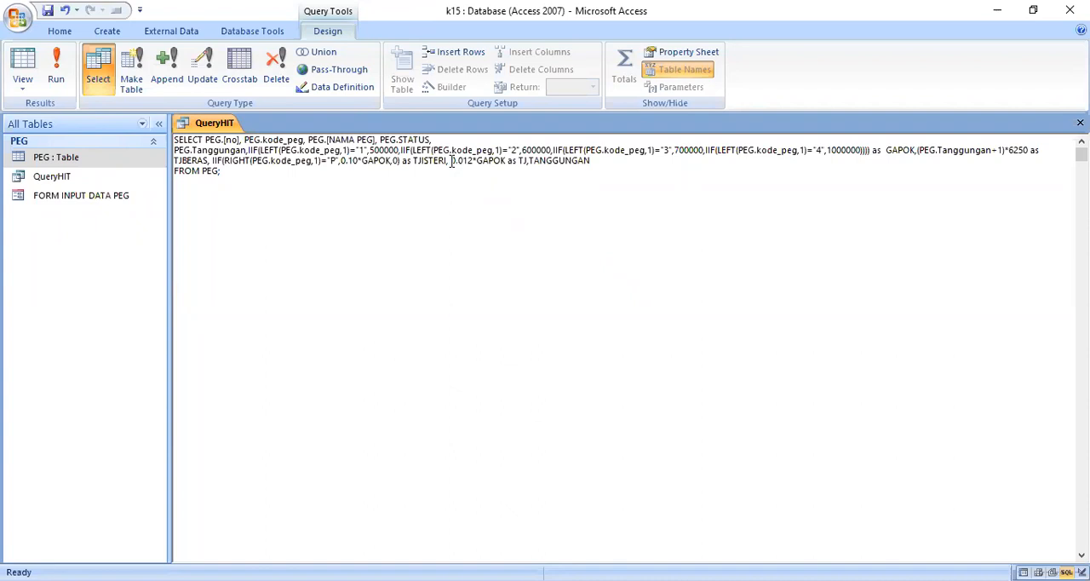
- Insert IIF( before 0.012*GAPOK and copy PEG.Tanggungan in as the field its condition tests
left_click(451, 162)
type("(")
type("IF")
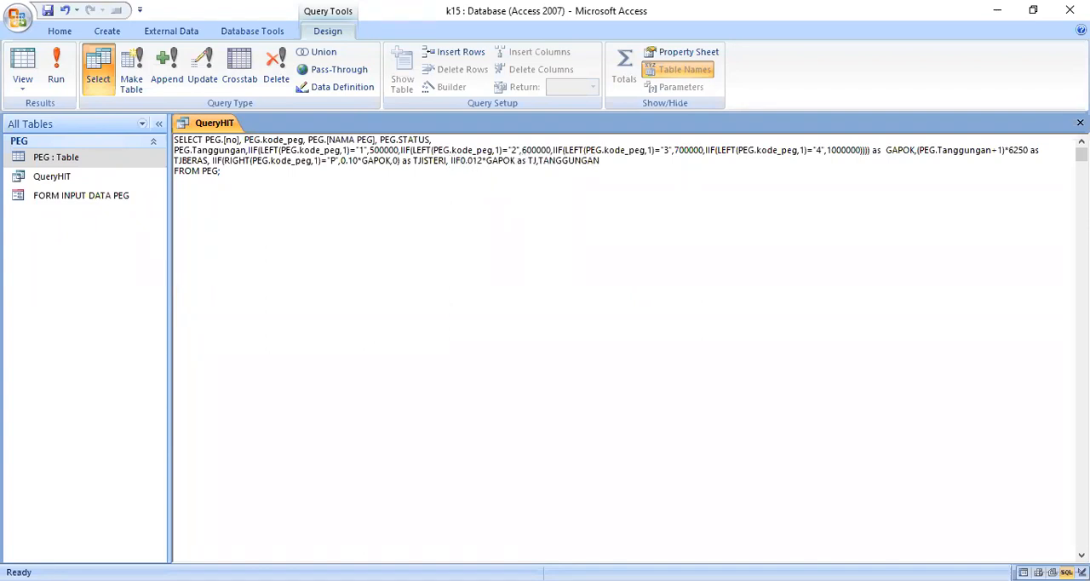
type("(")
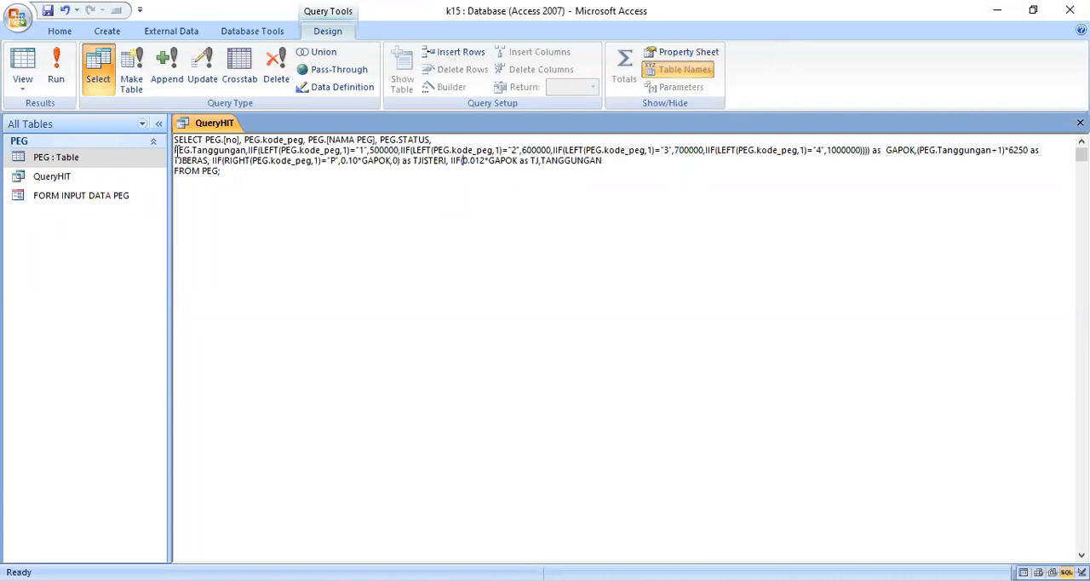
left_click_drag(174, 151, 246, 152)
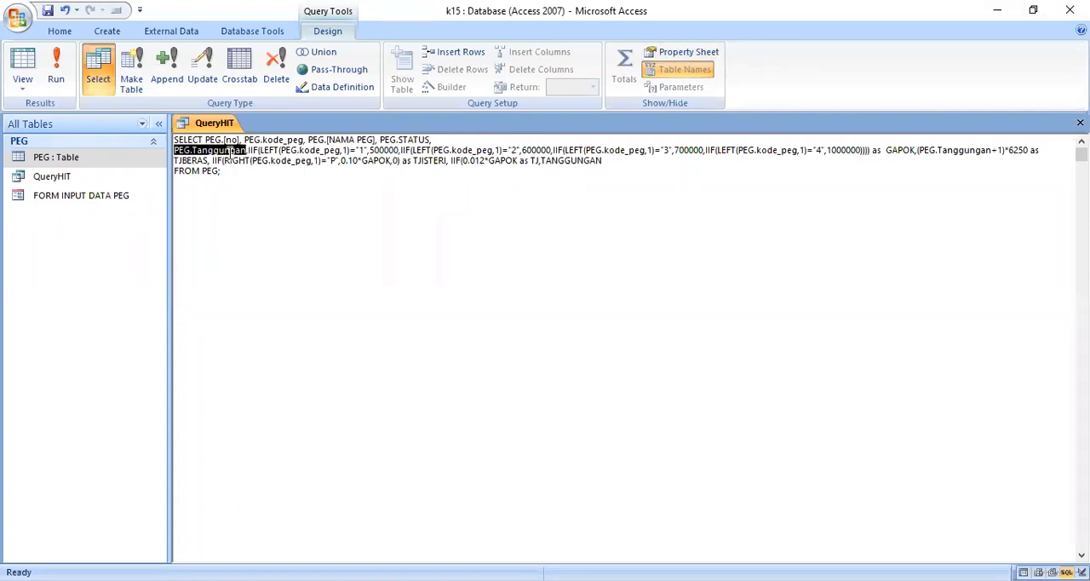
right_click(230, 157)
left_click(199, 183)
left_click(464, 159)
right_click(463, 160)
left_click(439, 212)
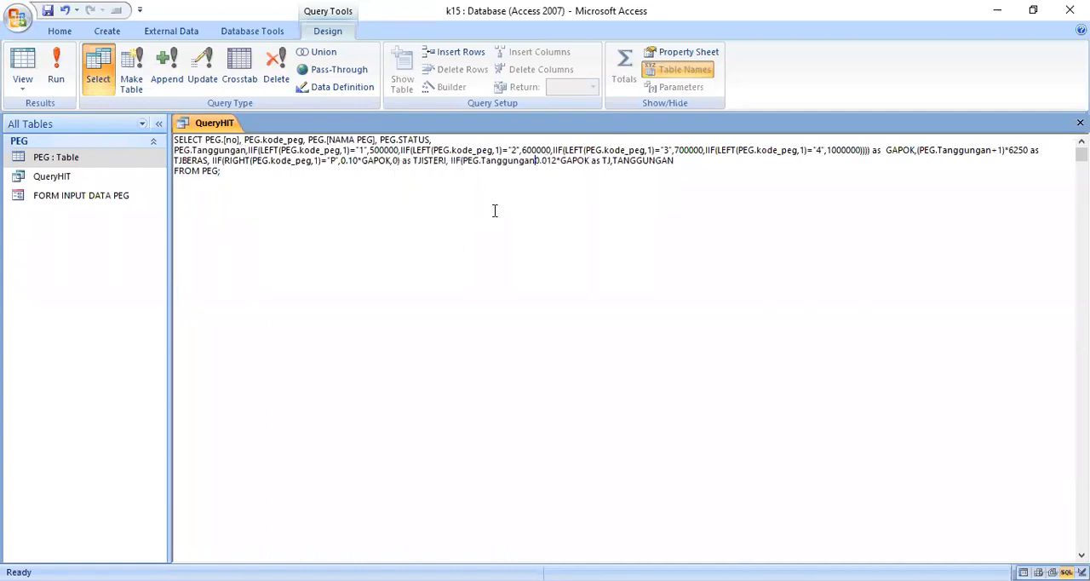
- Complete the IIF condition on PEG.Tanggungan with >=2 and a comma before 0.012*GAPOK
type("> =2")
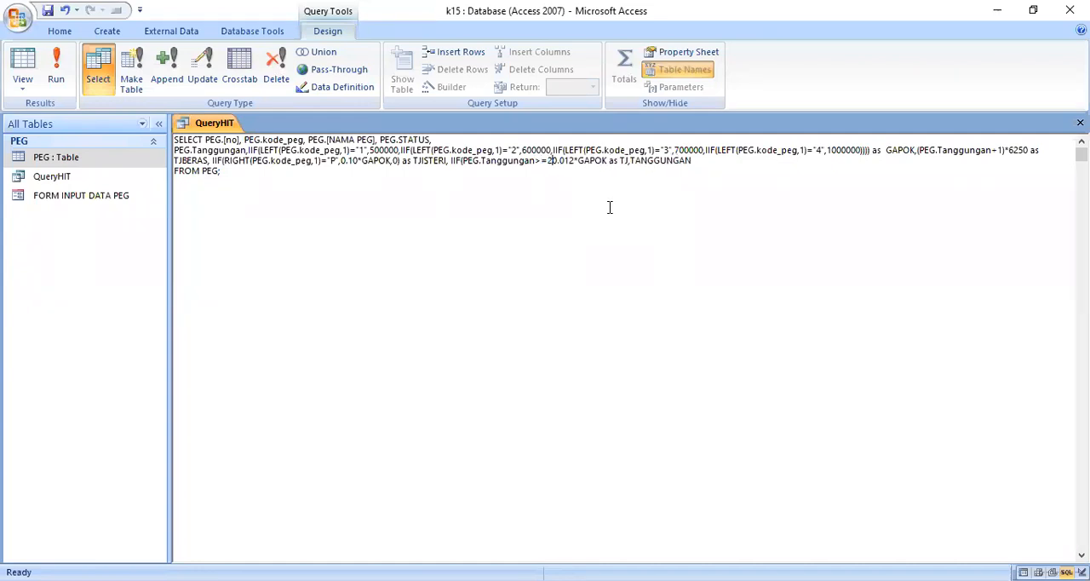
type(",")
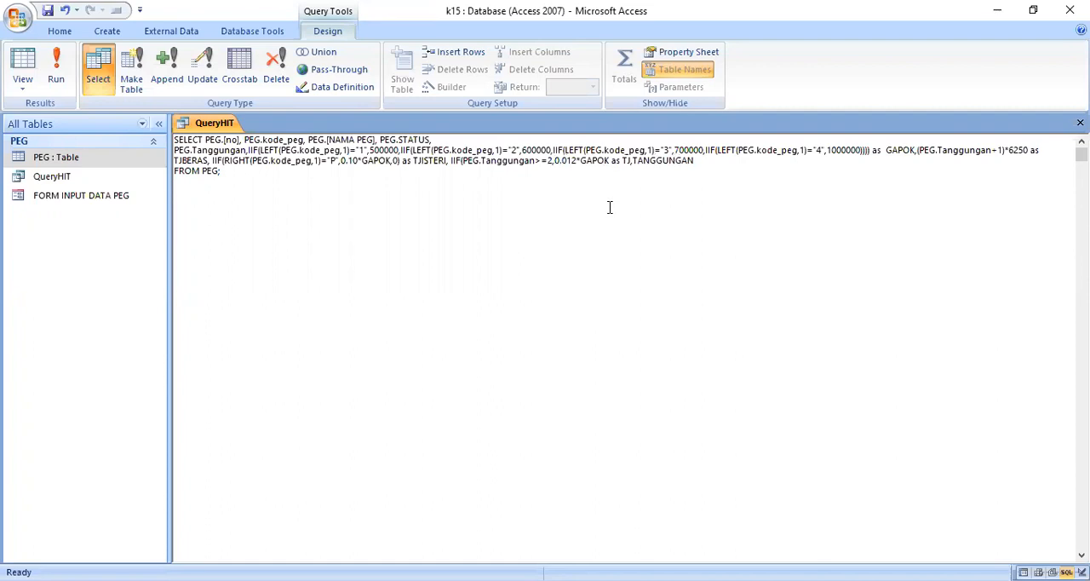
- Add a comma and closing parenthesis after 0.012*GAPOK and correct the item's alias to TJTANGGUNGAN
left_click(608, 162)
type(",")
key("BackSpace")
left_click(610, 160)
key("BackSpace")
type(",")
type(",)")
key("Delete")
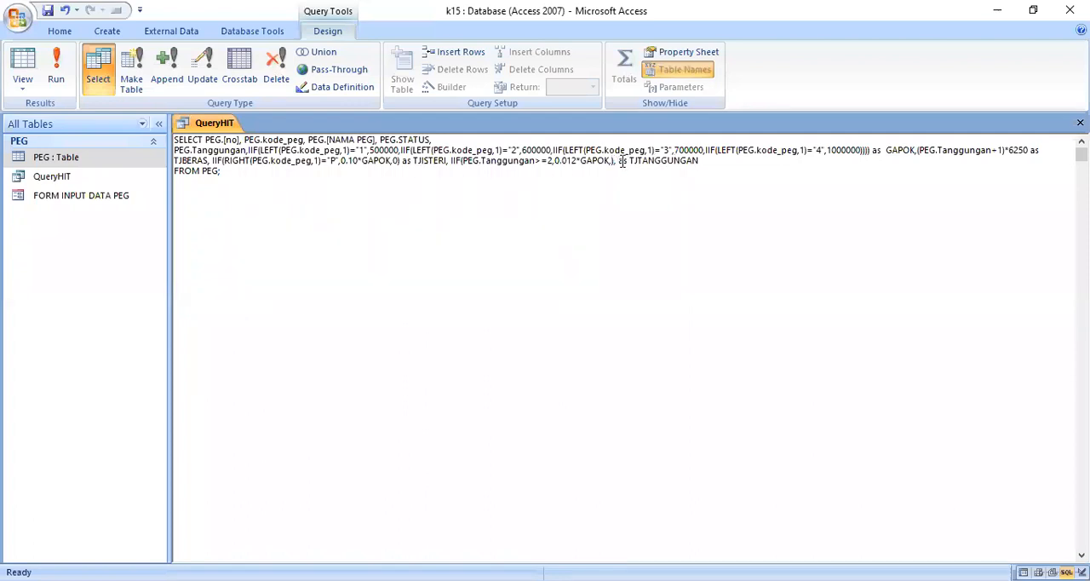
- Enter 0 as the TJTANGGUNGAN IIF's false value without a trailing comma, and save and run the query
type("0")
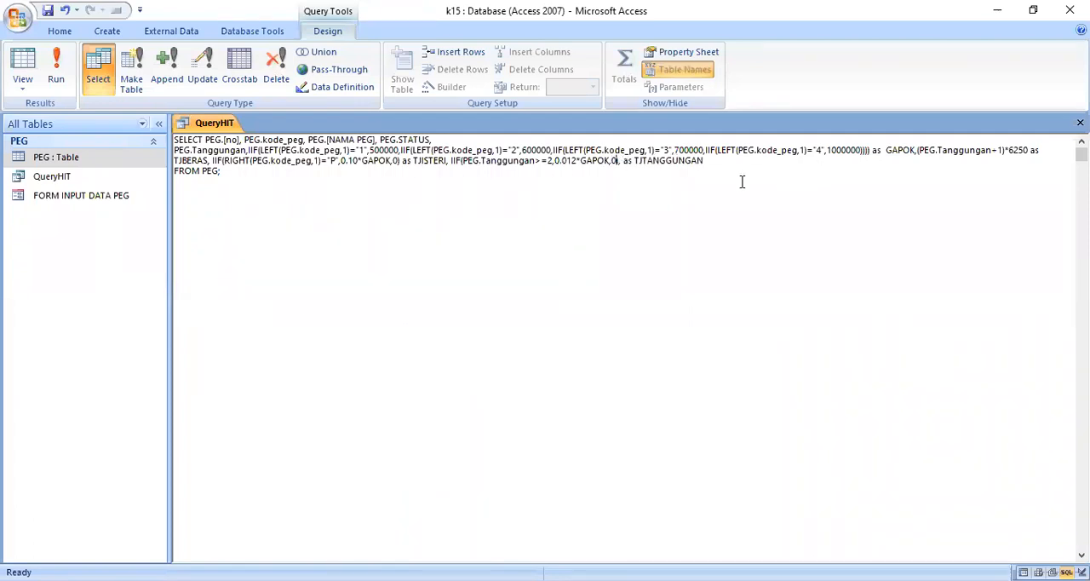
left_click(621, 161)
key("BackSpace")
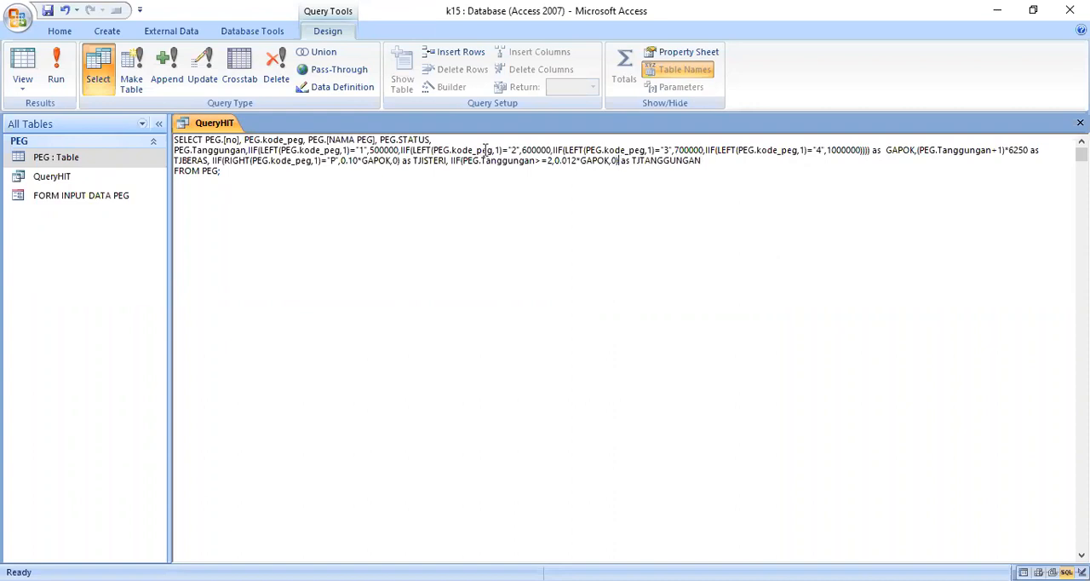
left_click(48, 10)
left_click(55, 68)
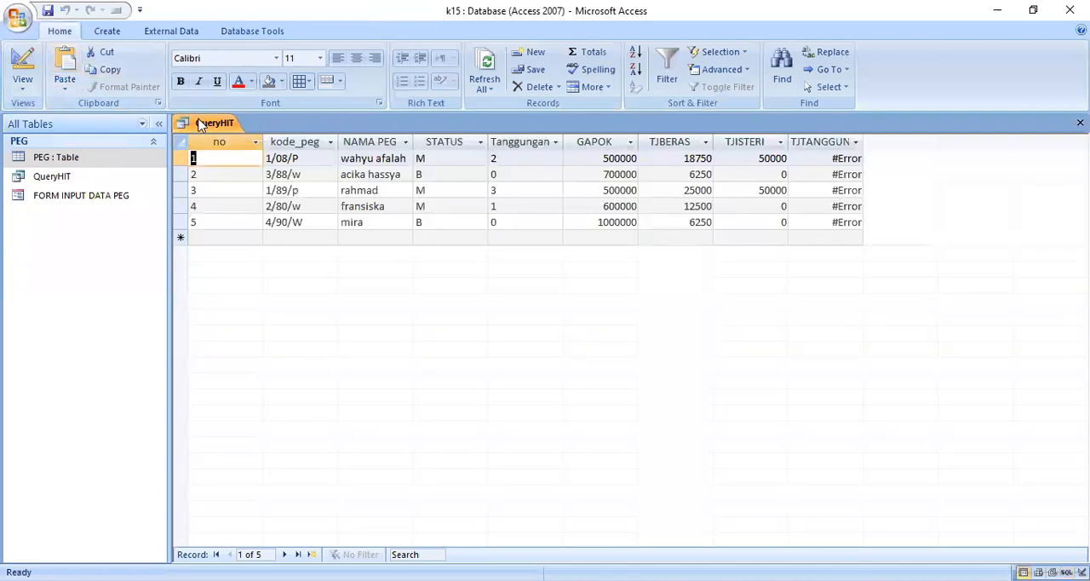
- Put the 2 in the PEG.Tanggungan condition in double quotes in the SQL and rerun the query
right_click(201, 125)
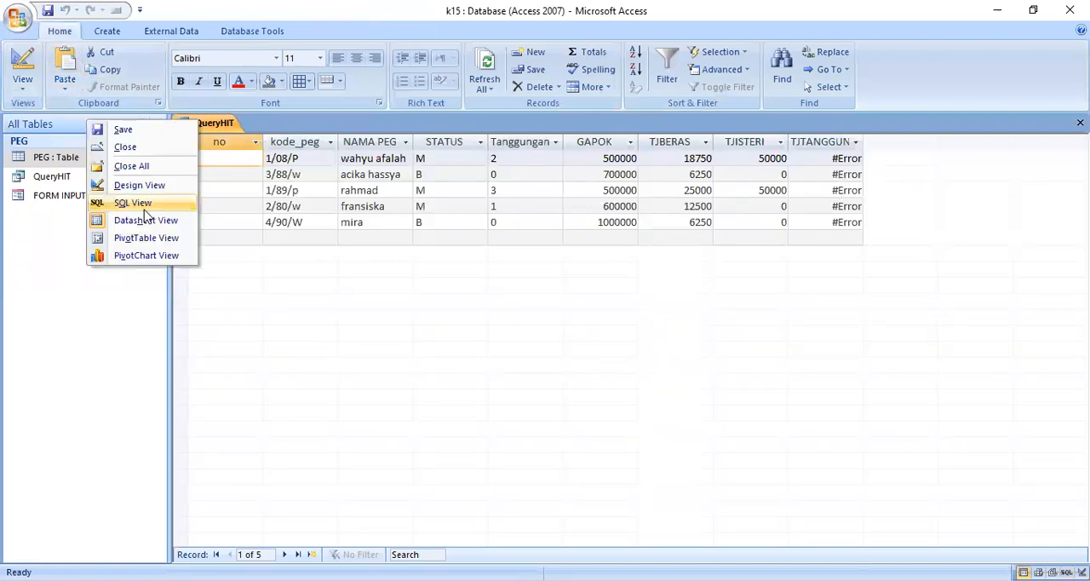
left_click(140, 204)
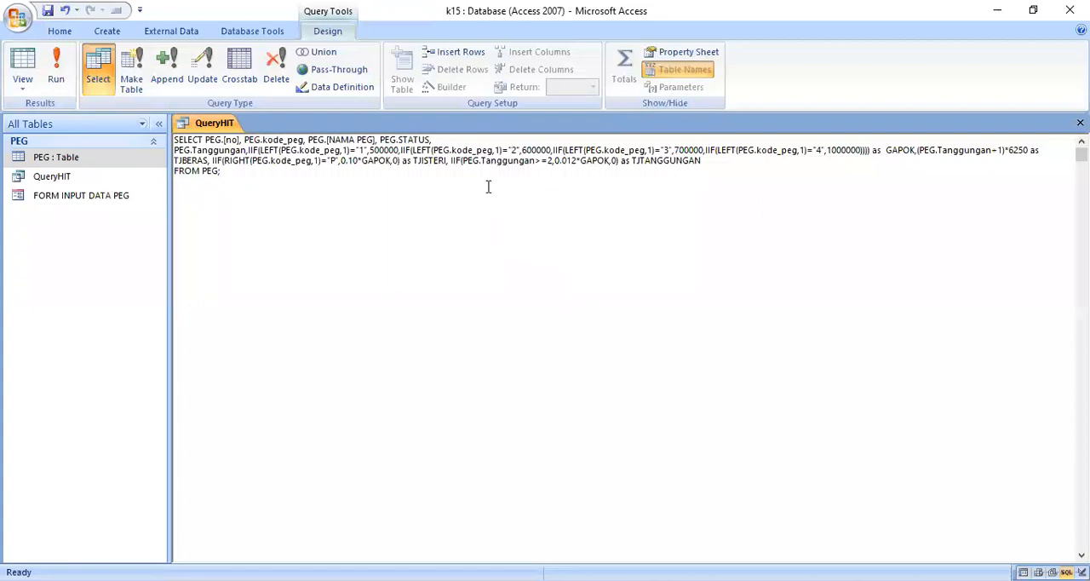
left_click(547, 161)
type("'")
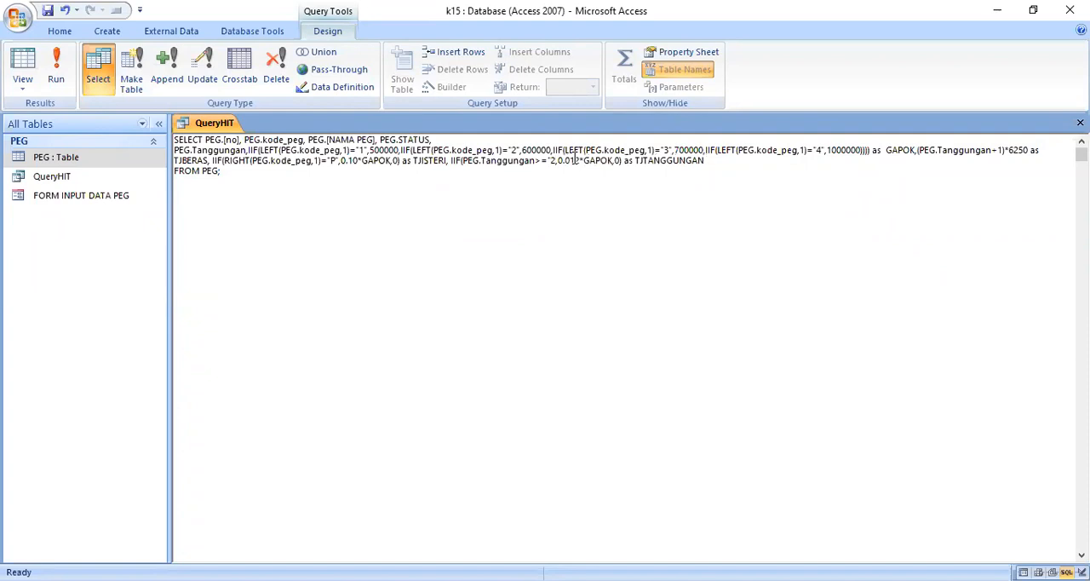
type("\"")
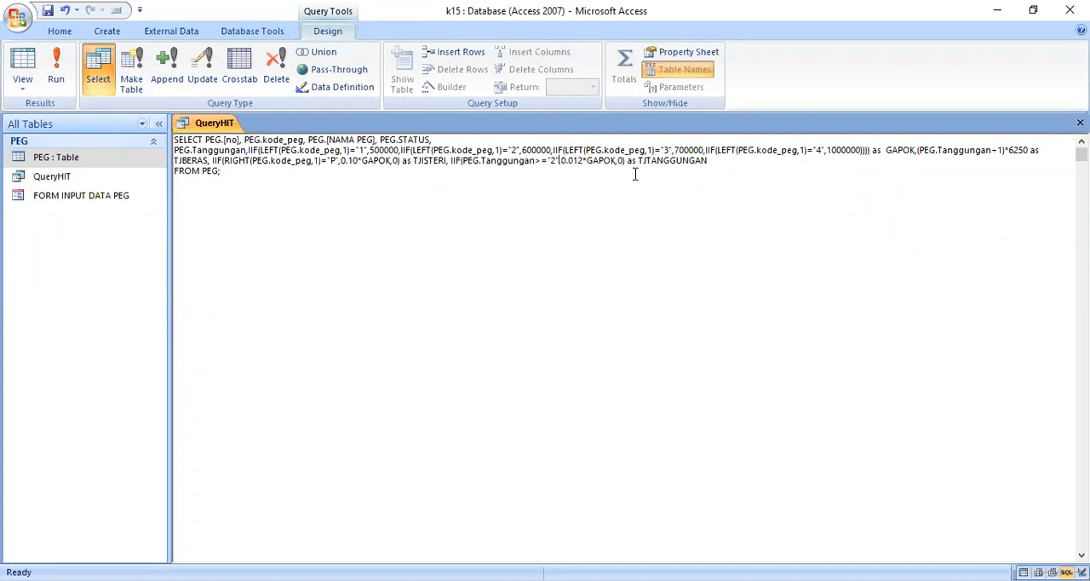
left_click(56, 67)
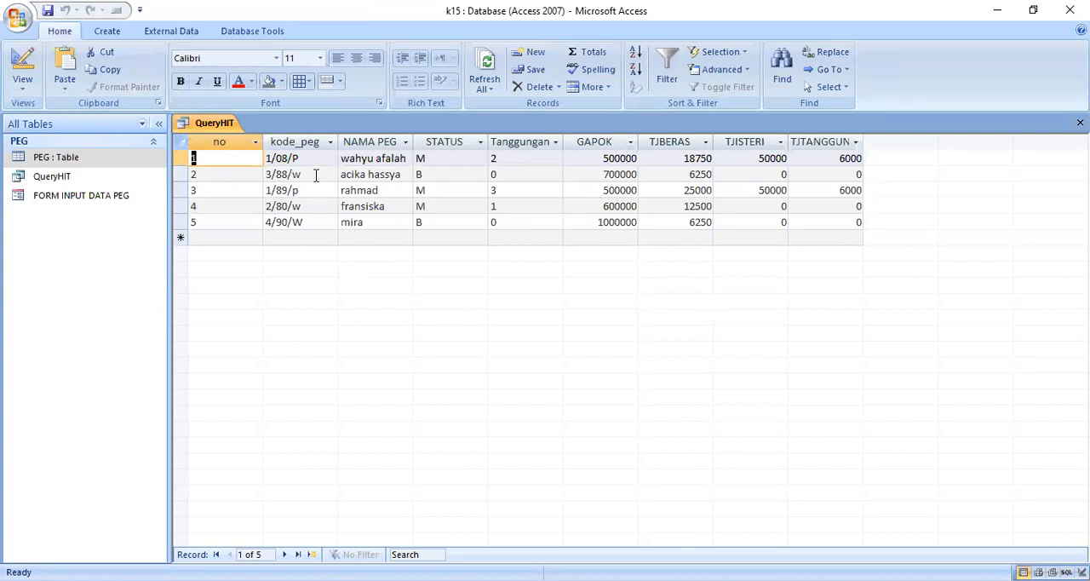
- Change the fifth record's kode_peg to 4/90/P and its Tanggungan to 3
left_click(297, 221)
double_click(296, 222)
type("P")
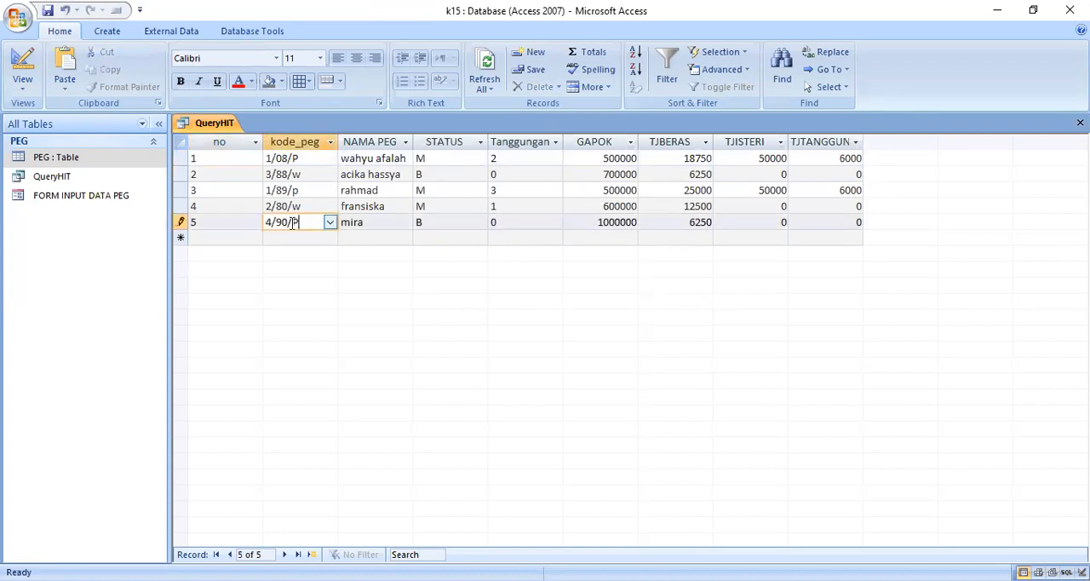
key("Tab")
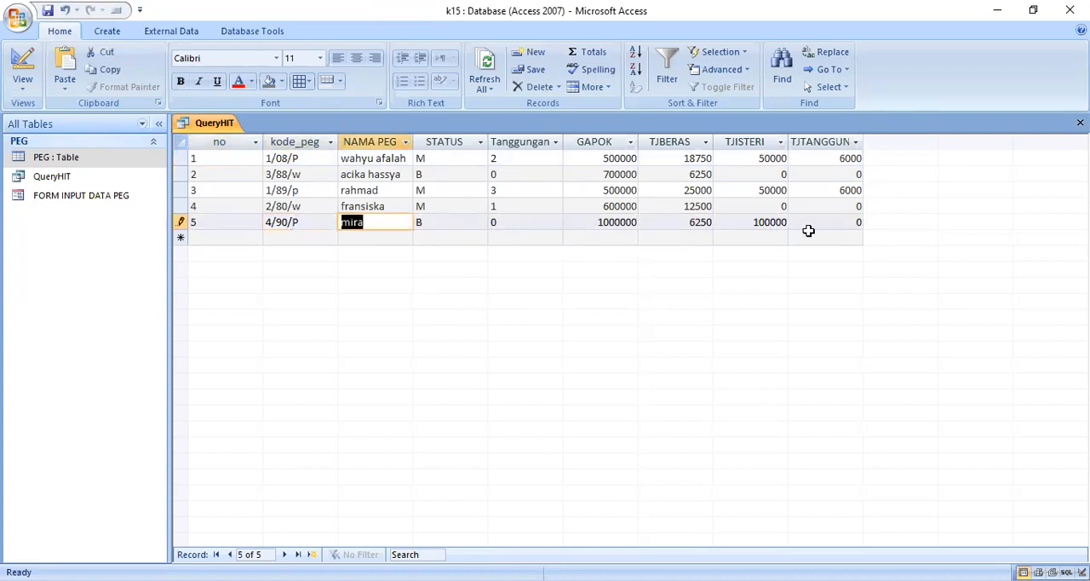
key("Tab")
key("Tab")
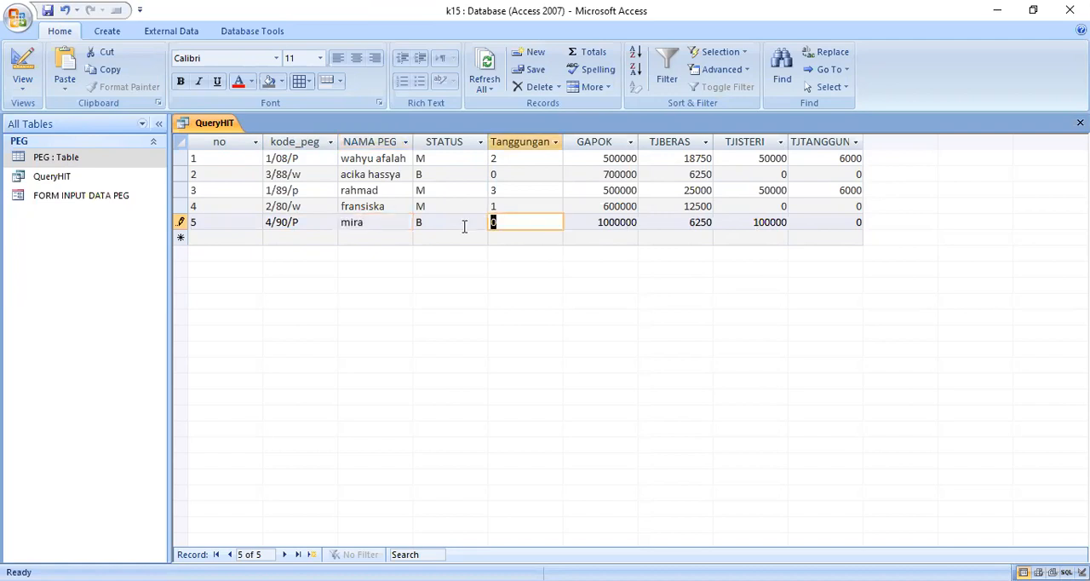
type("3")
left_click(449, 239)
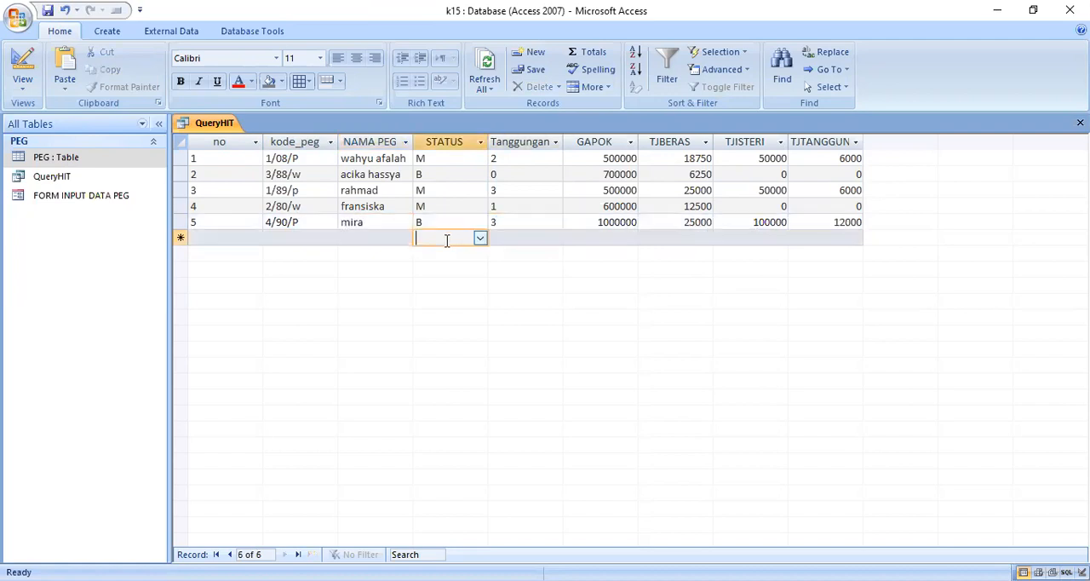
- Append the letter K to the fifth record's NAMA PEG and save the query
left_click(382, 223)
type("K")
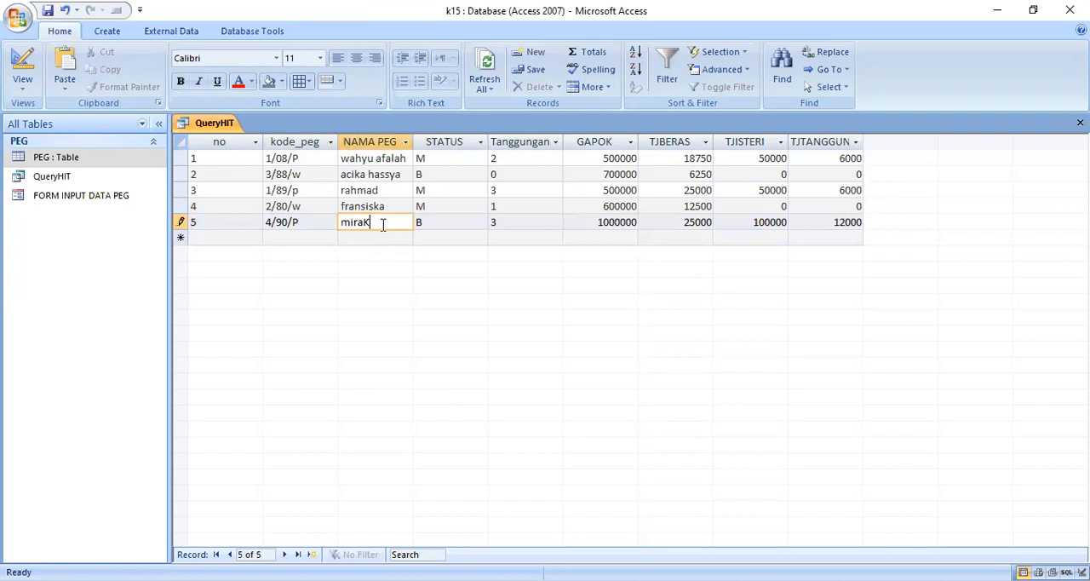
key("Tab")
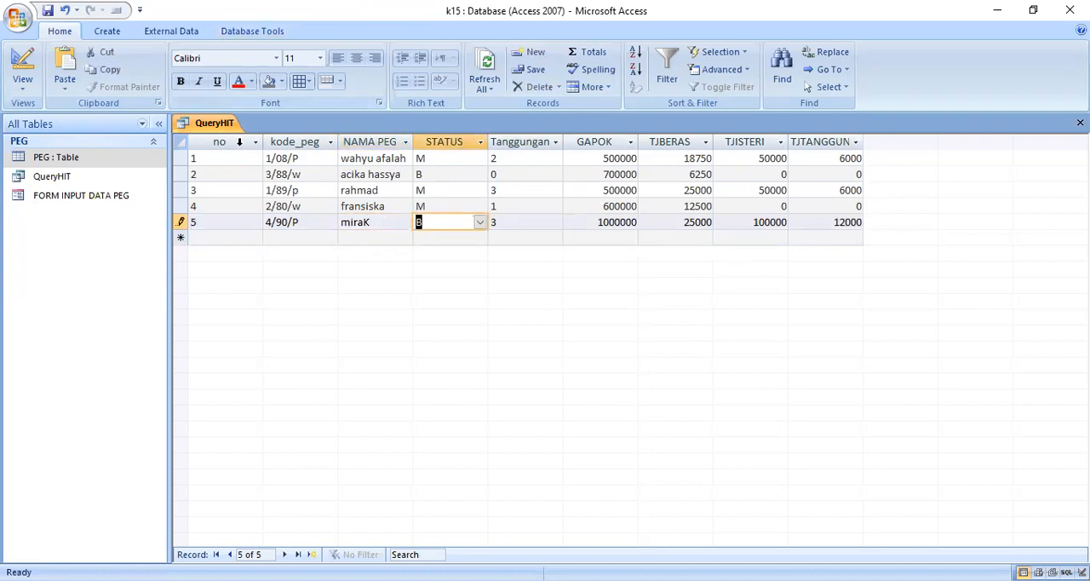
right_click(219, 130)
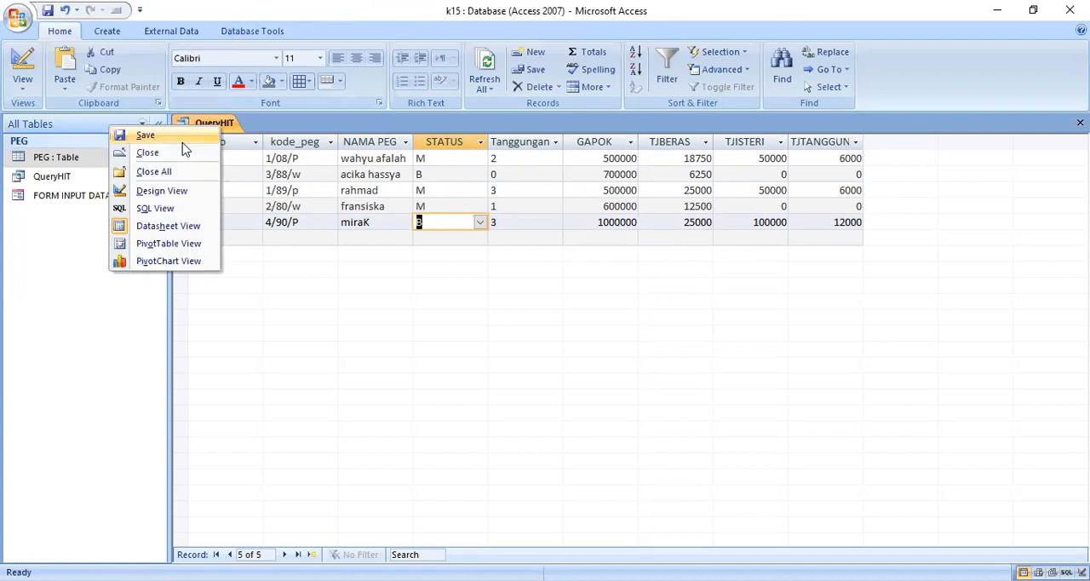
left_click(183, 141)
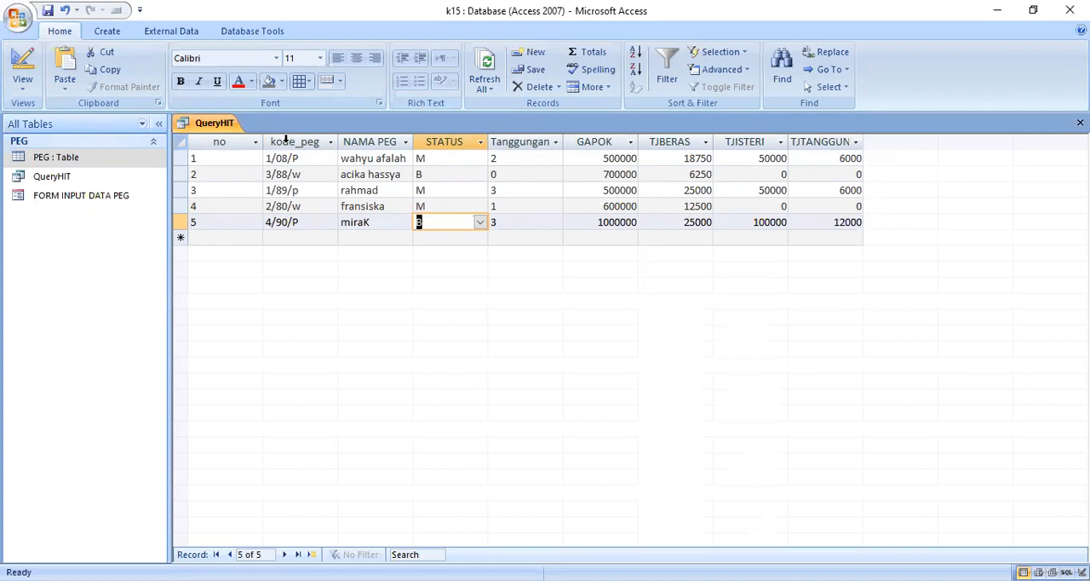
- Begin another select item after TJTANGGUNGAN in QueryHIT's SQL with GAPOK+
right_click(228, 130)
left_click(189, 214)
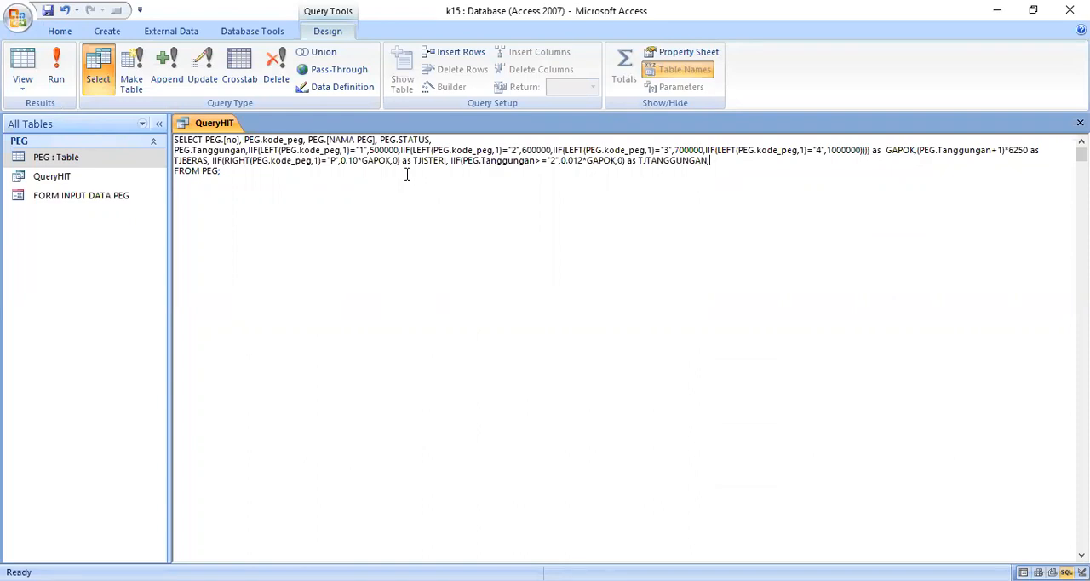
type("GAPOK+")
- Copy the alias TJBERAS into the new sum after GAPOK+ and follow it with a plus sign
left_click_drag(415, 162, 445, 162)
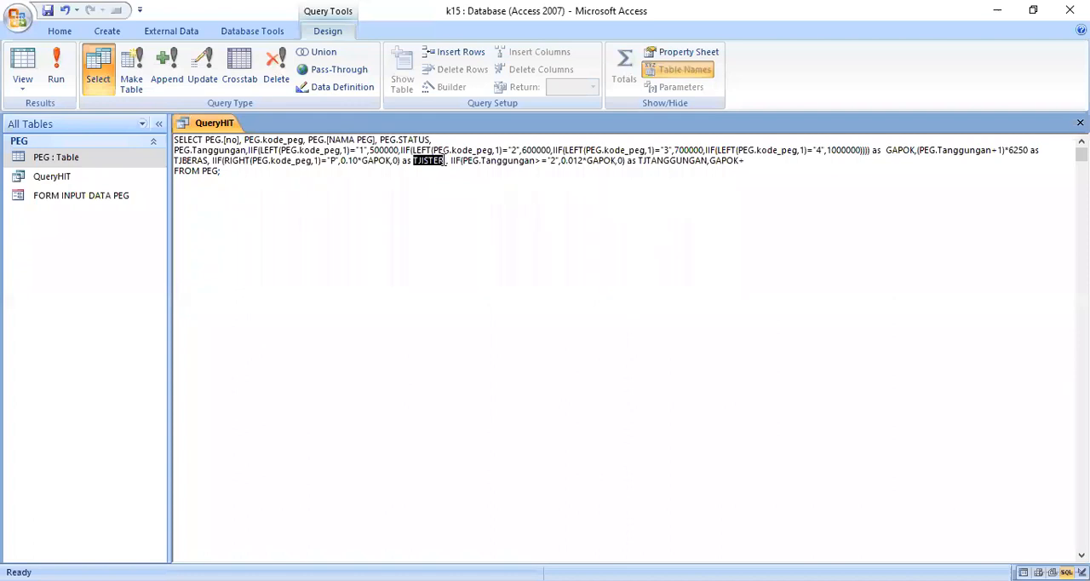
left_click(460, 205)
left_click_drag(173, 162, 209, 162)
right_click(208, 161)
left_click(165, 194)
left_click(748, 162)
right_click(749, 163)
left_click(722, 212)
type("+")
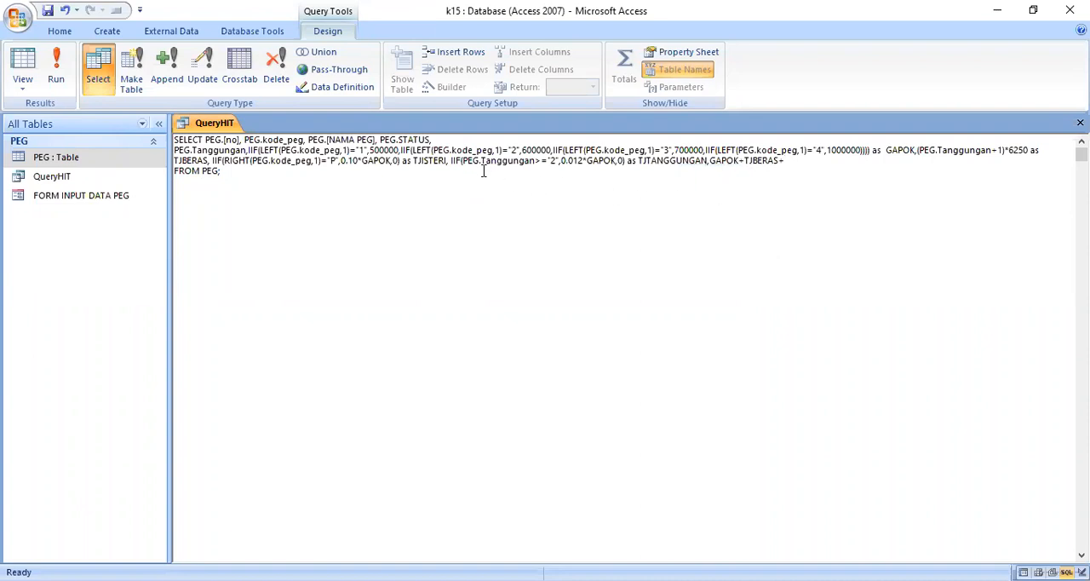
type("TJIST")
type("E")
type("RI")
- Complete the sum after TJBERAS+ with TJISTERI+TJTANGGUNGAN
type("+")
type("TJ")
type("TA")
type("NGGU")
type("N")
type("GAN a")
type("s T")
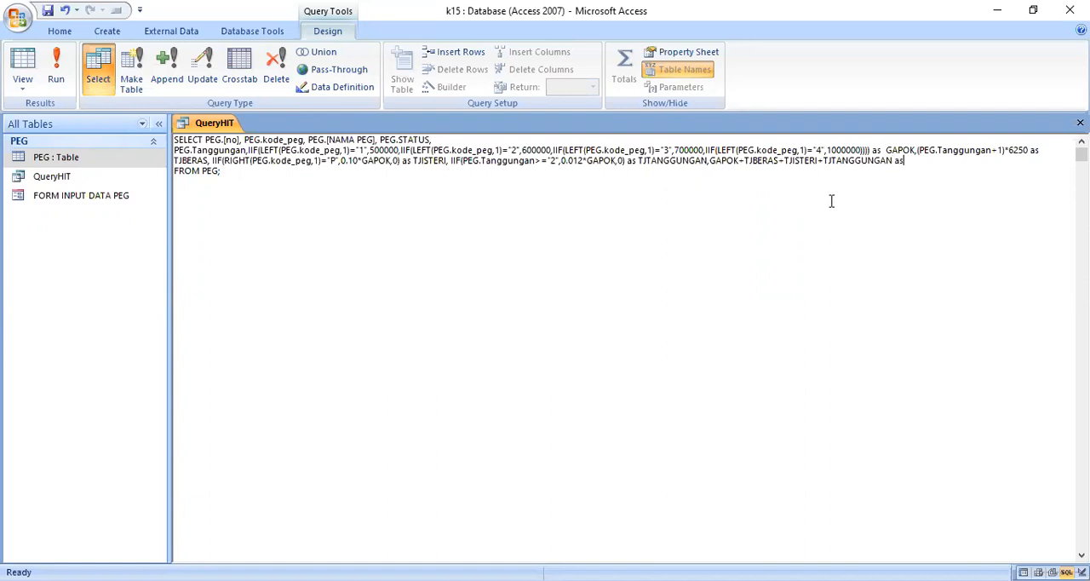
type("OTP")
type("N")
- Give the sum the alias TOTPEN, and save and run the query
key("BackSpace")
type("EN")
left_click(48, 10)
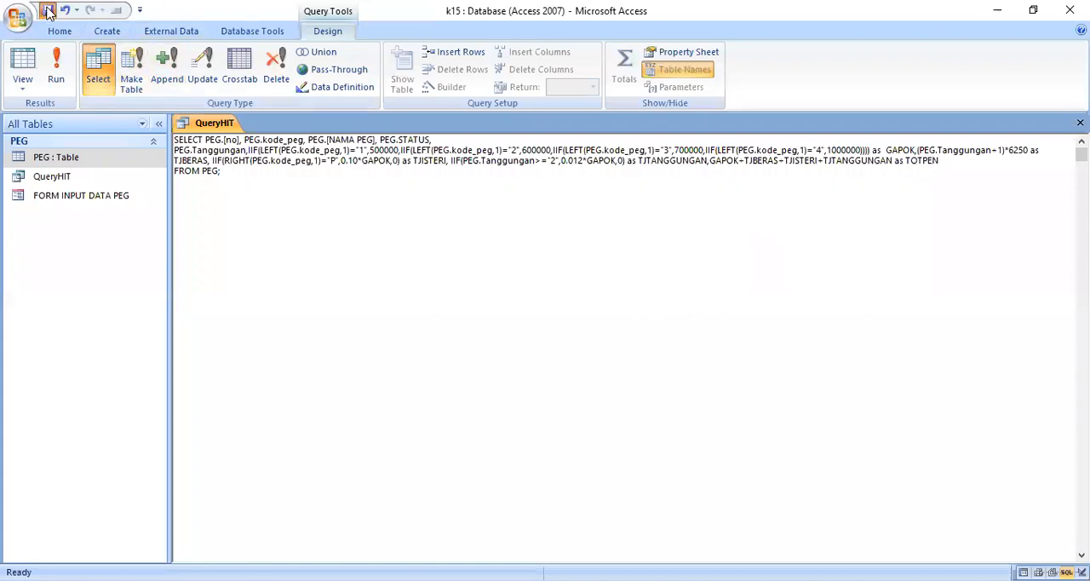
left_click(56, 68)
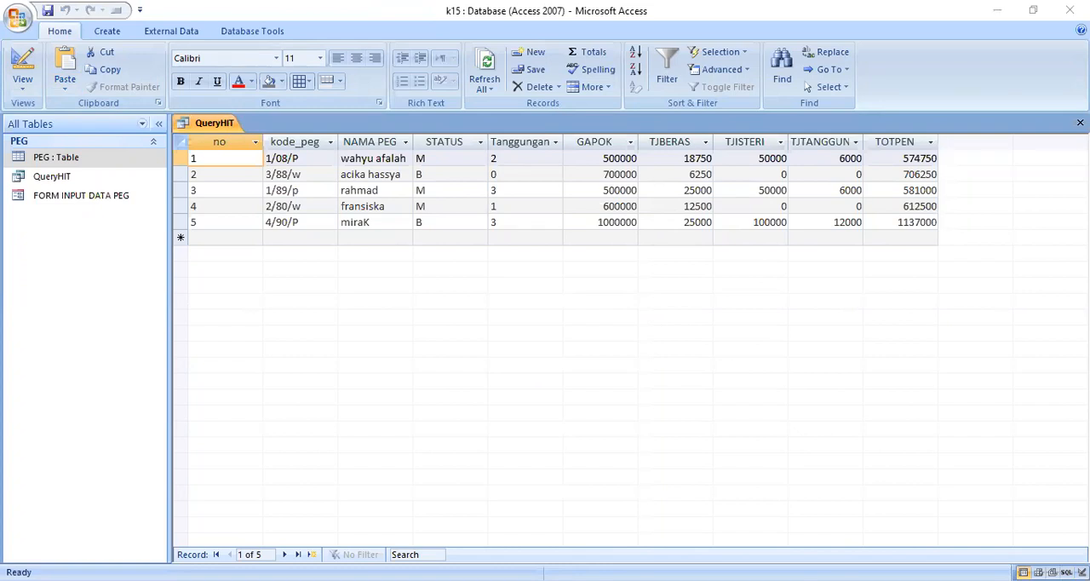
- Return QueryHIT to its SQL statement and start another select item after TOTPEN with IIF(
left_click(647, 322)
right_click(204, 127)
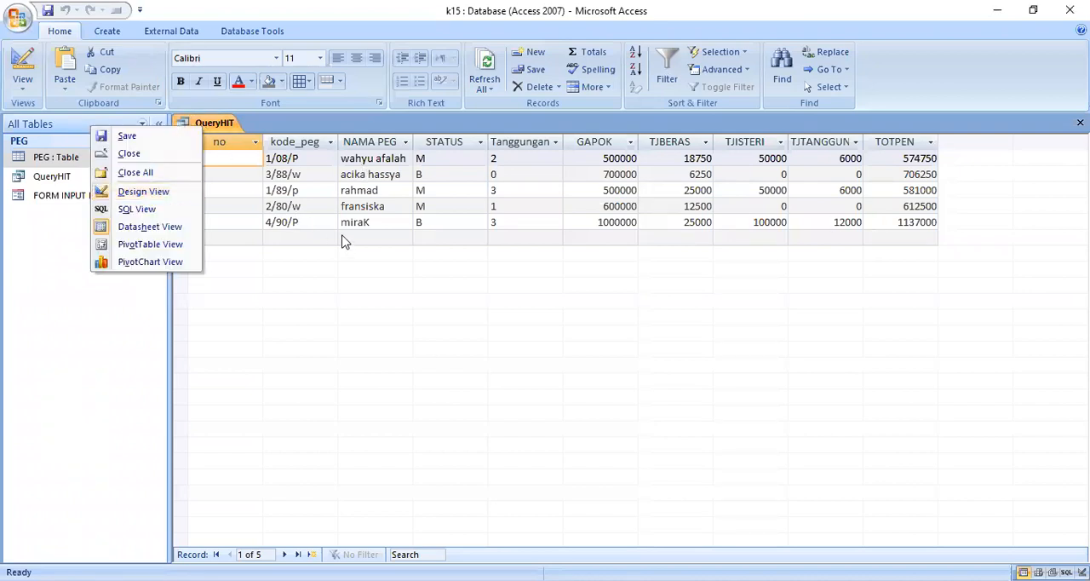
left_click(140, 209)
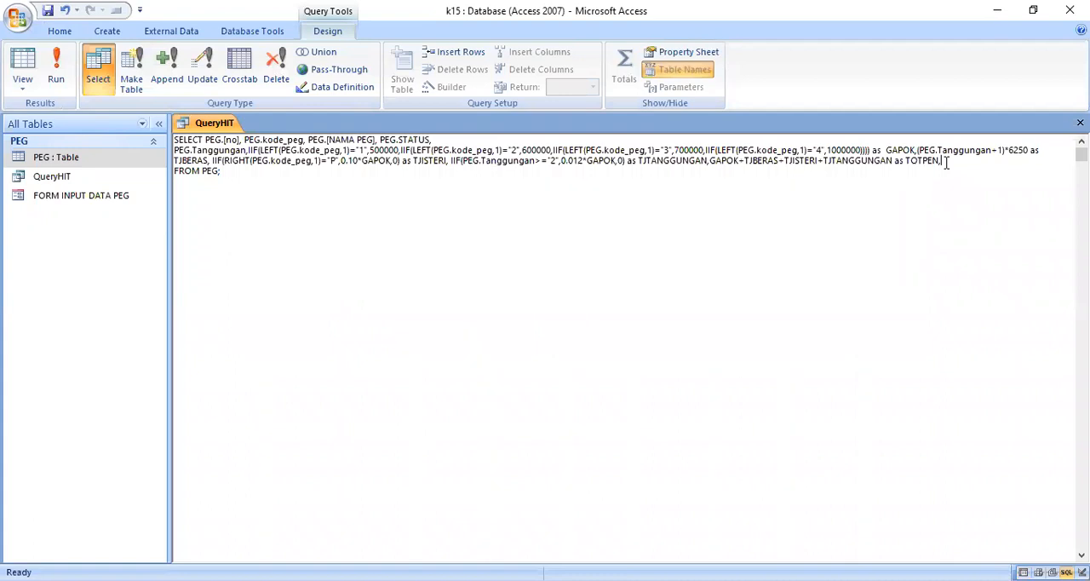
type("IIF(")
- Copy the field reference PEG.kode_peg from the SELECT list and place it after LEFT( inside the new IIF
left_click_drag(245, 140, 303, 142)
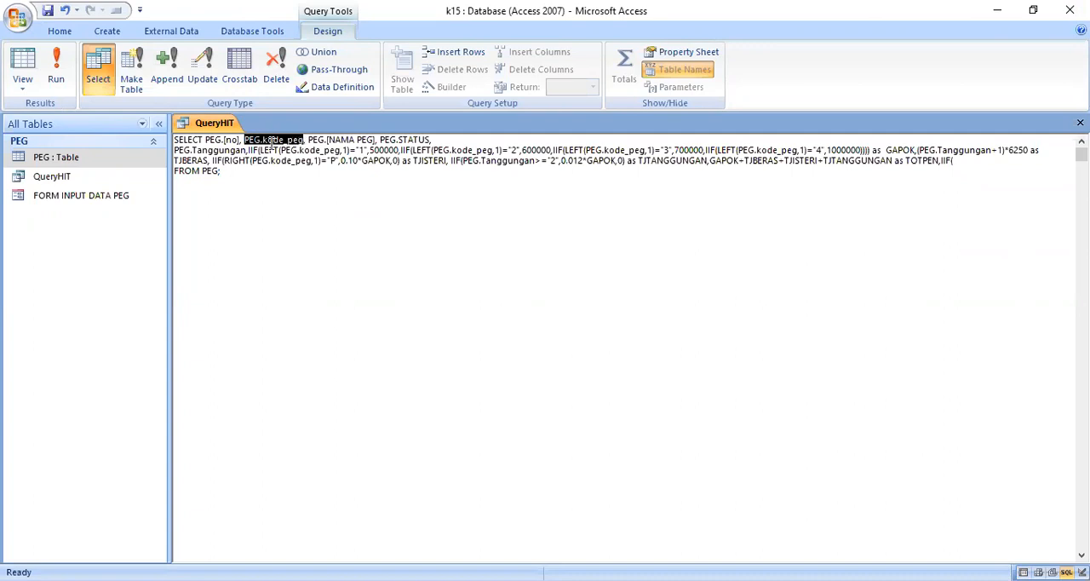
right_click(270, 143)
left_click(262, 176)
left_click(964, 164)
type("LEFT")
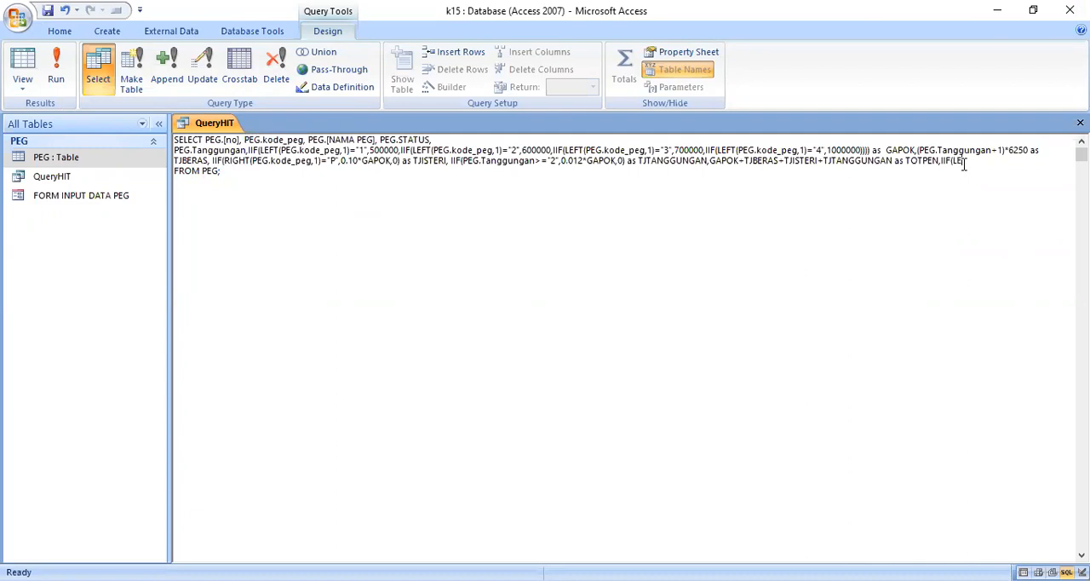
type("(")
right_click(969, 156)
left_click(967, 208)
- Complete the new IIF's condition so that LEFT takes 1 character of kode_peg and compares it with "3"
type(",1)=\"1")
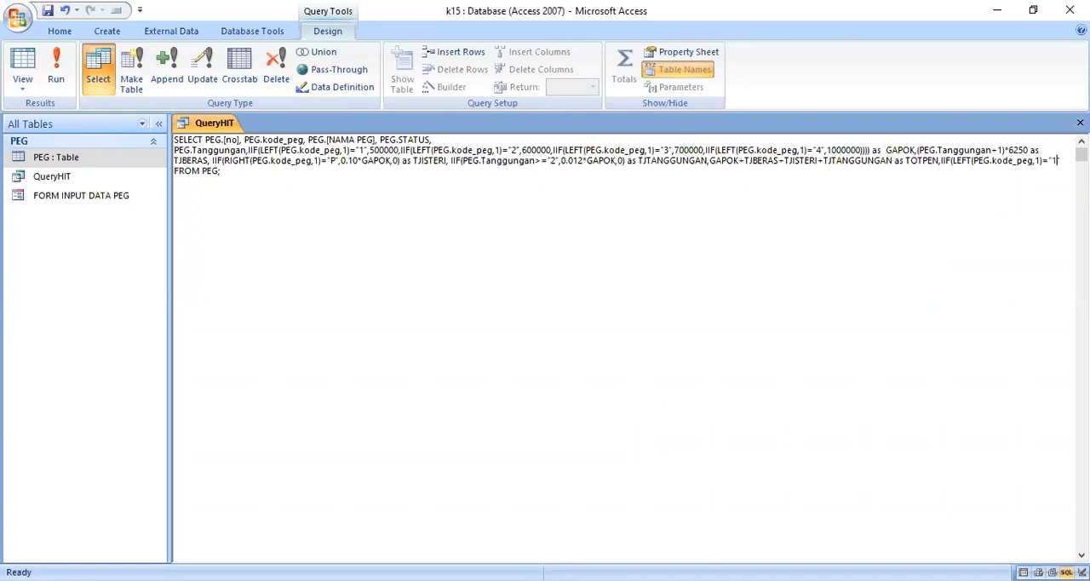
key("BackSpace")
type("3")
type("0")
key("BackSpace")
- Enter 0.010*GAPOK as the result for code "3" in the new IIF
type("0.010")
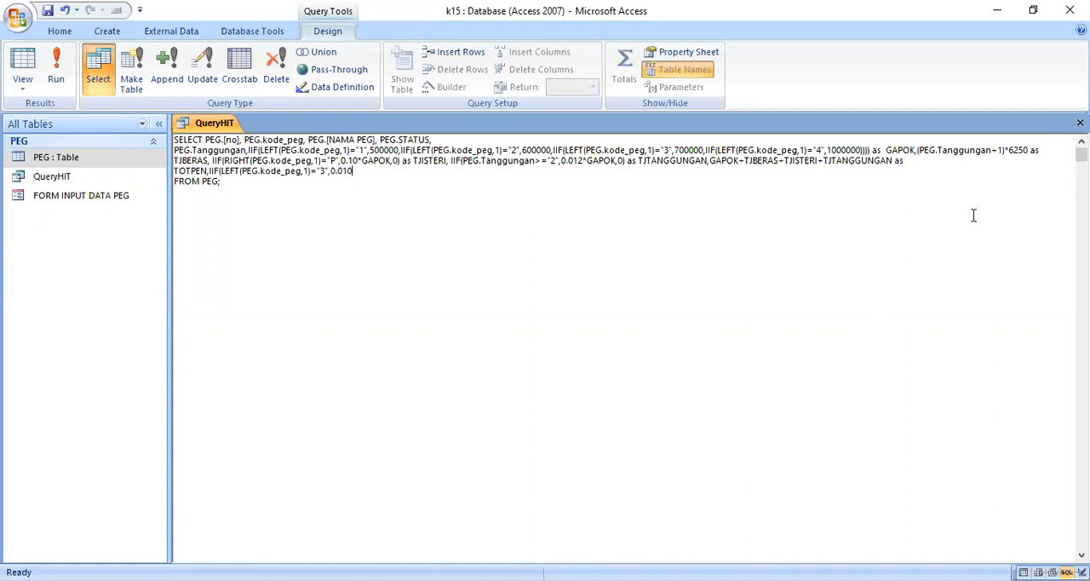
key("alt+F11")
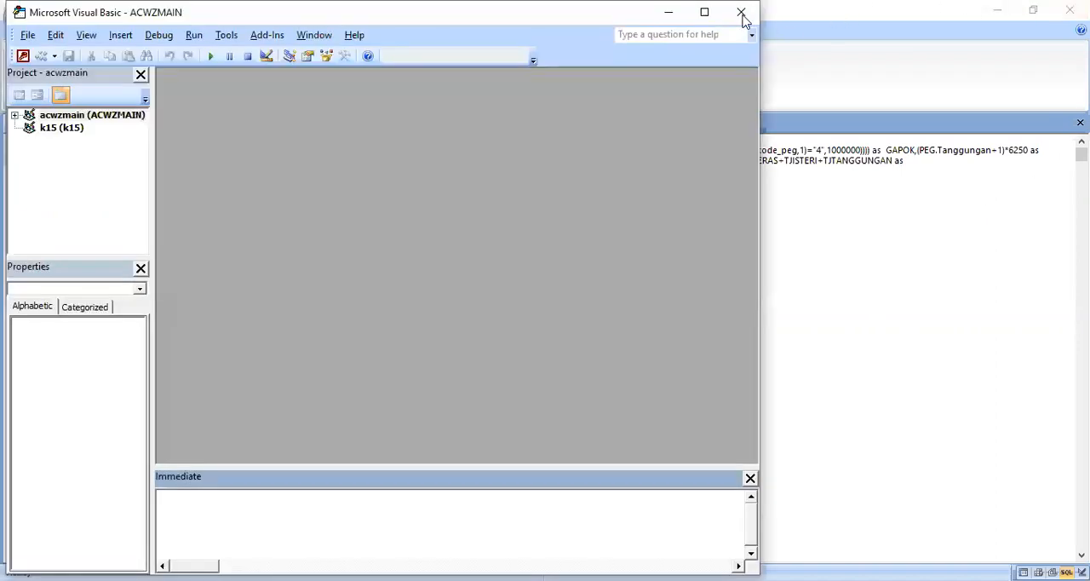
left_click(740, 13)
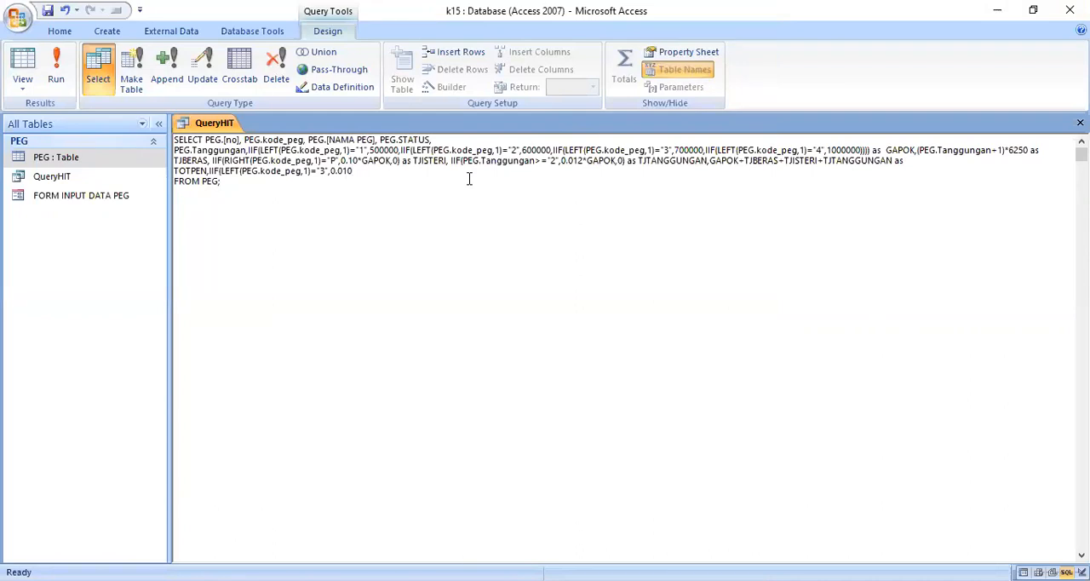
type("*GAPOK,")
- Duplicate the IIF expression for code "3" as a nested IIF directly after 0.010*GAPOK, separated by a comma
left_click_drag(209, 170, 386, 170)
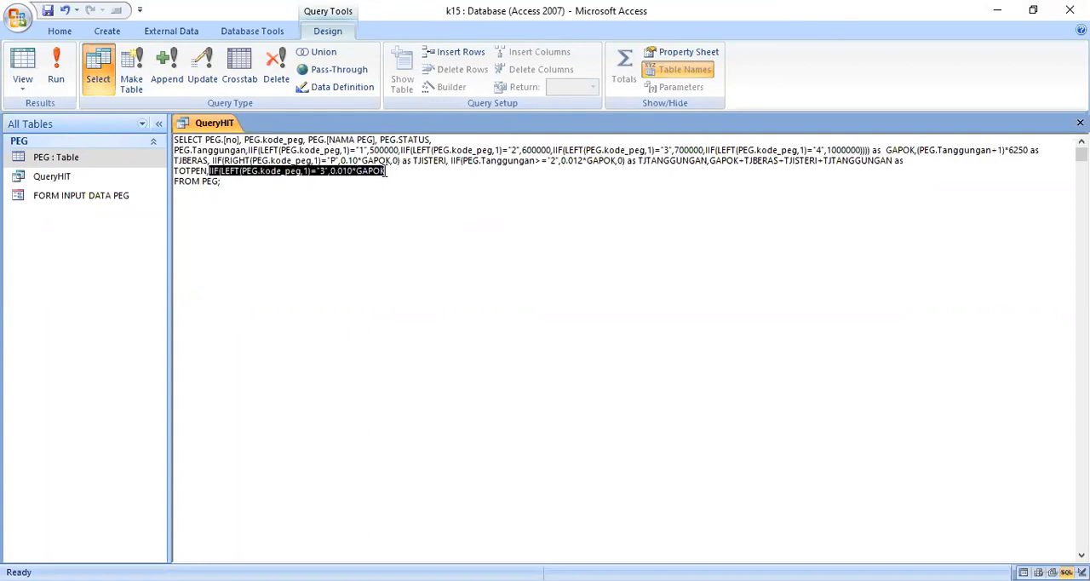
right_click(309, 171)
left_click(333, 203)
left_click(414, 172)
right_click(415, 172)
left_click(375, 219)
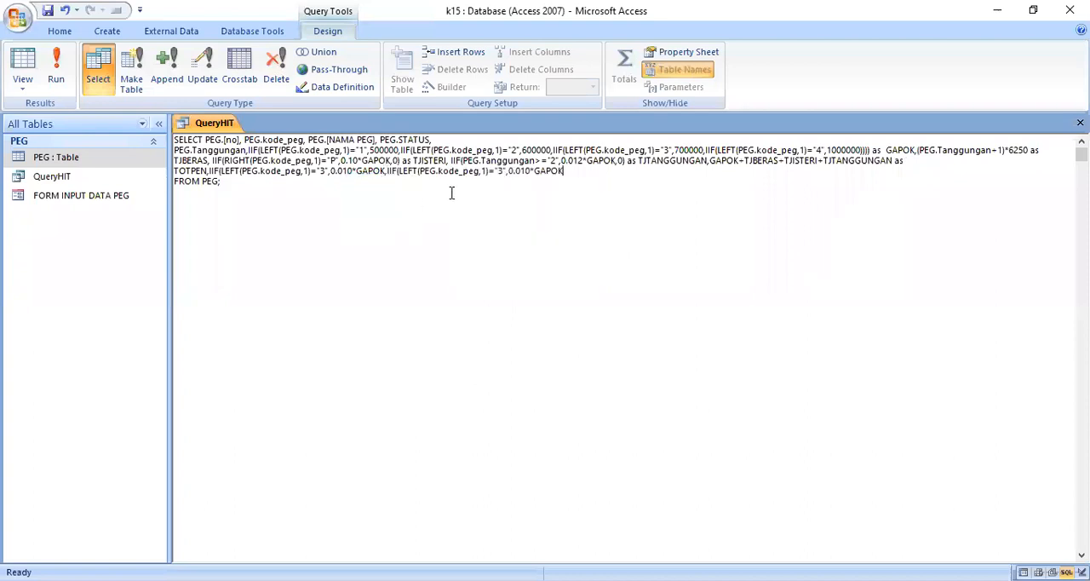
- Change the nested IIF to test for code "4" and return 0.015*GAPOK
left_click_drag(497, 173, 501, 172)
type("4")
type("4")
left_click(526, 171)
key("Delete")
type("5")
- Close the nested IIFs with a fallback of 0, give the expression the alias PPN, and run the query
type(")) as PPN")
left_click(56, 70)
type(",0)")
left_click(56, 75)
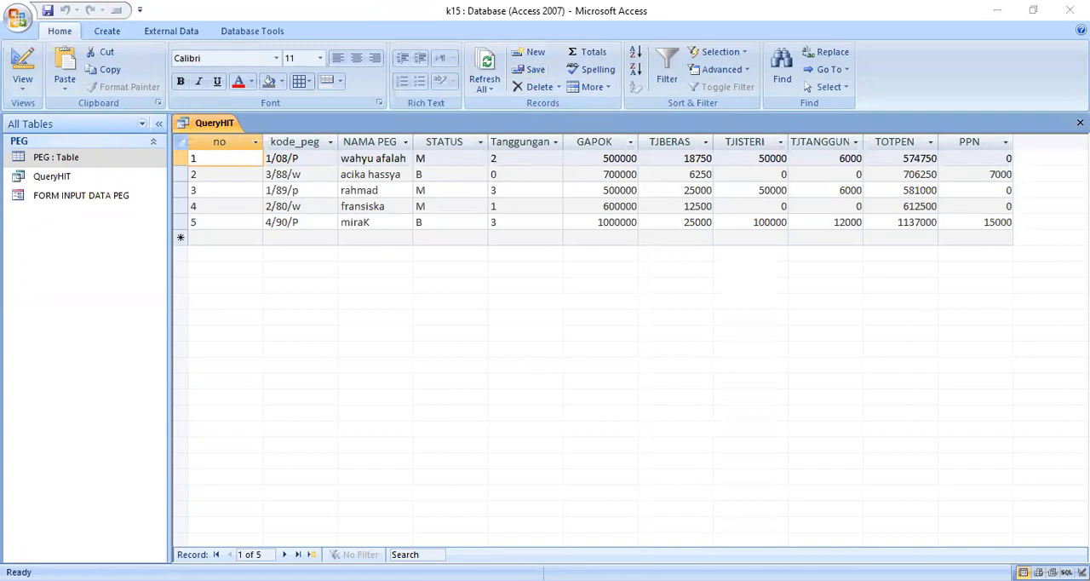
- Reopen the SQL statement of QueryHIT for editing
left_click(806, 328)
right_click(227, 128)
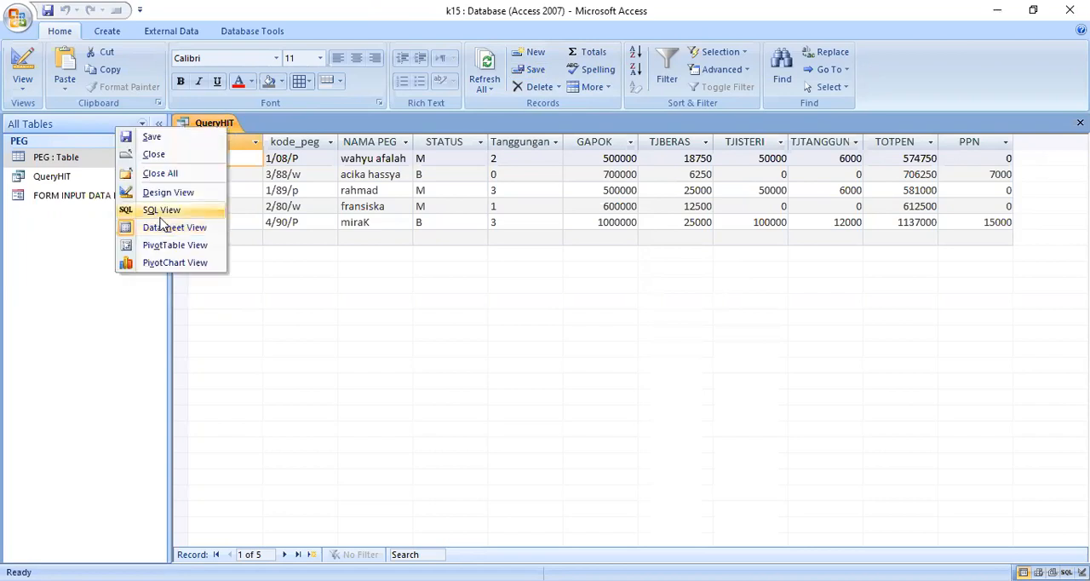
left_click(160, 213)
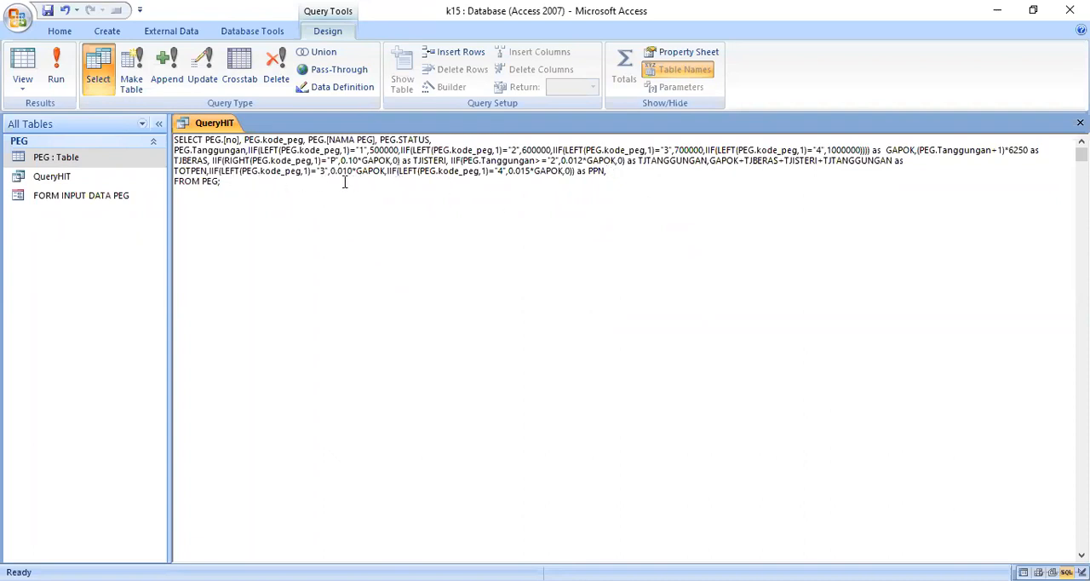
- Add a calculated column TOTPEN-55000 with the alias BPJS after PPN in the QueryHIT SQL statement
left_click_drag(175, 170, 204, 171)
right_click(198, 175)
left_click(170, 205)
left_click(632, 174)
right_click(633, 176)
left_click(604, 221)
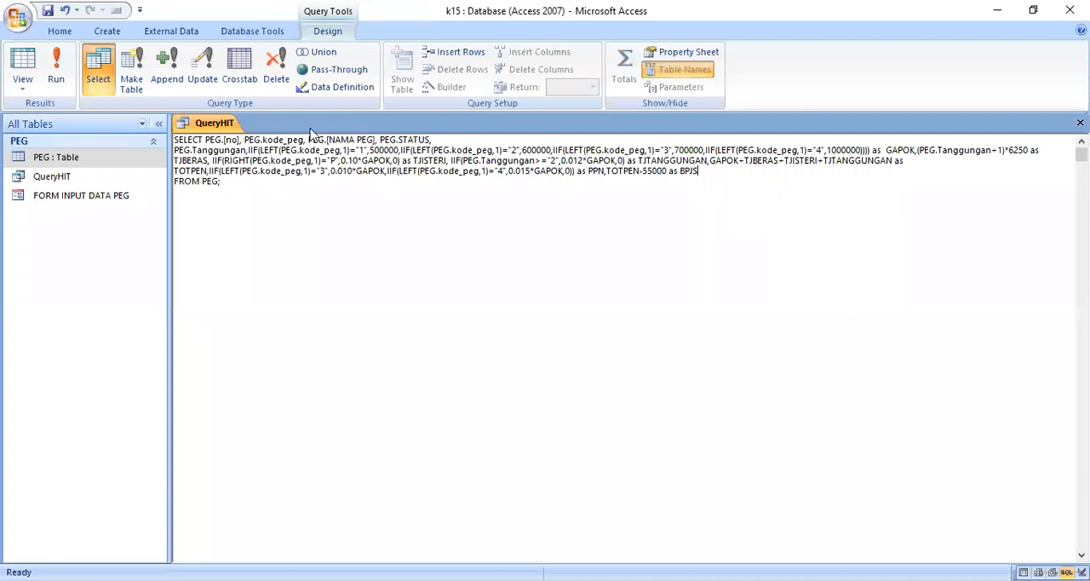
- Run QueryHIT and slightly narrow the PPN and GAPOK columns in the datasheet
left_click(55, 73)
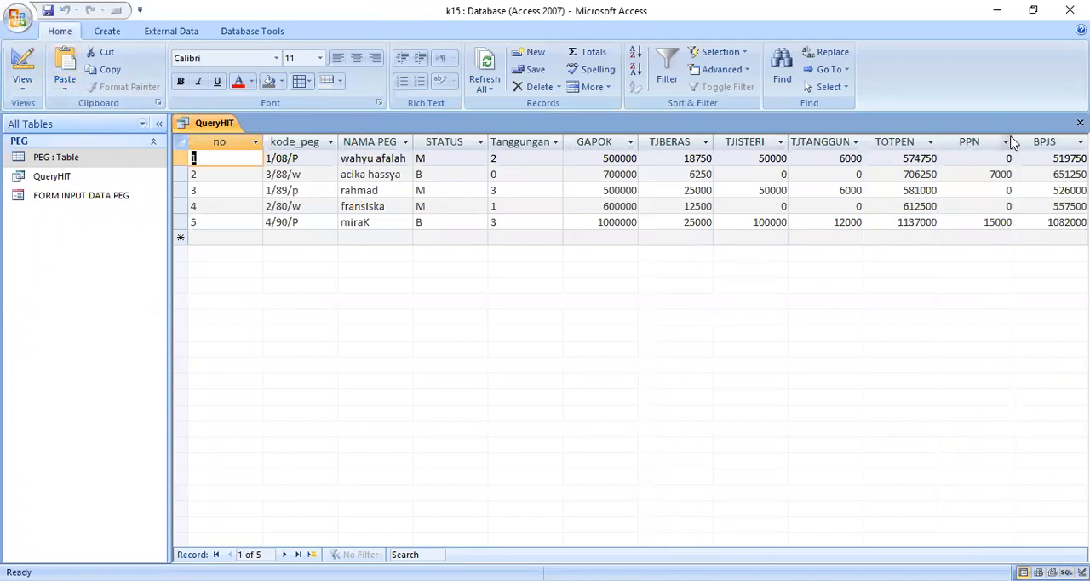
left_click_drag(1012, 142, 1000, 141)
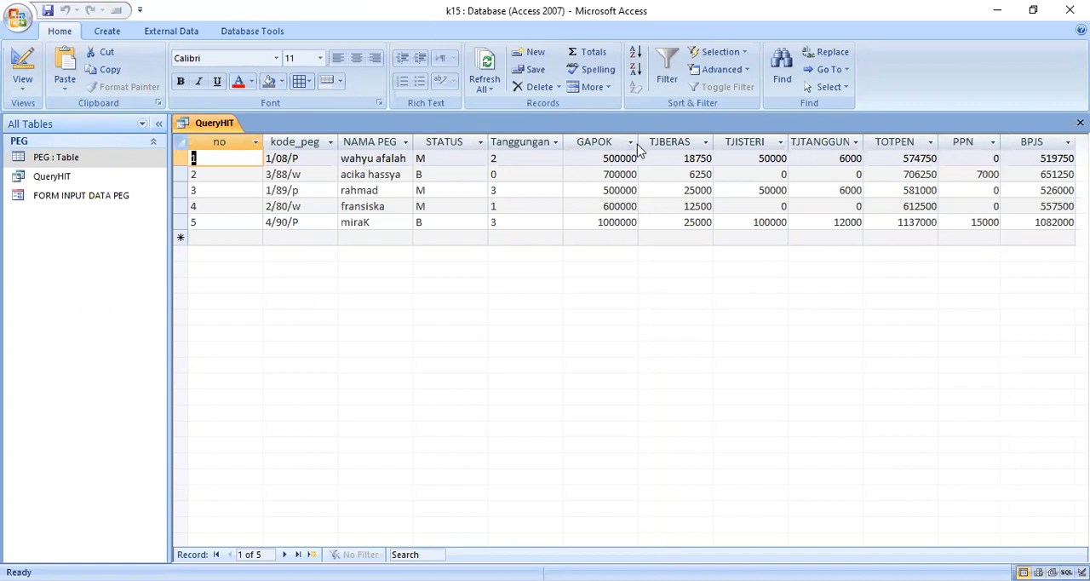
left_click_drag(638, 141, 630, 141)
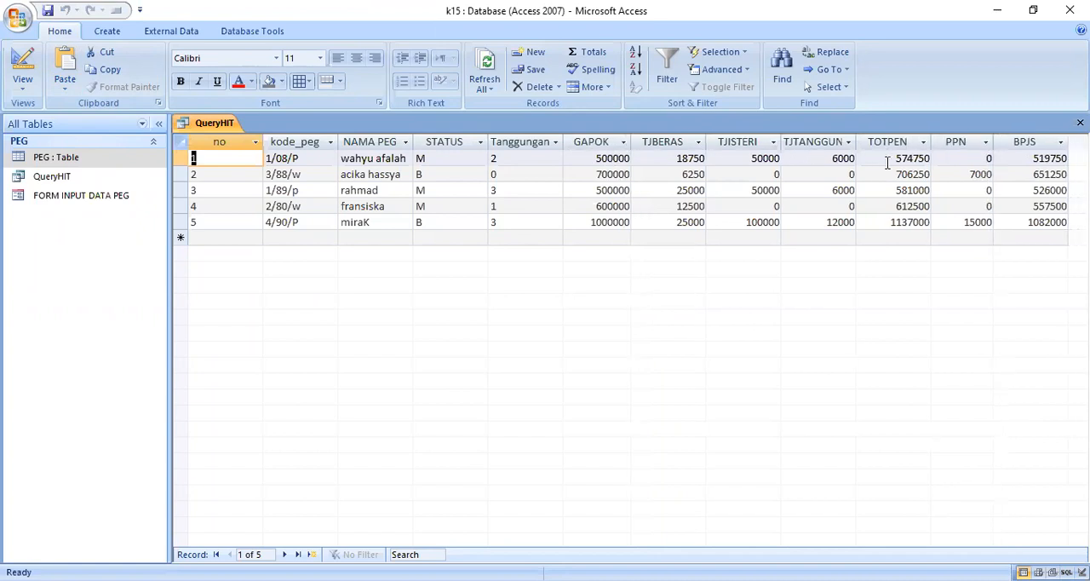
- Add a calculated column (TOTPEN-PPN)-BPJS with the alias GJBERSIH after BPJS in the QueryHIT SQL statement
right_click(215, 125)
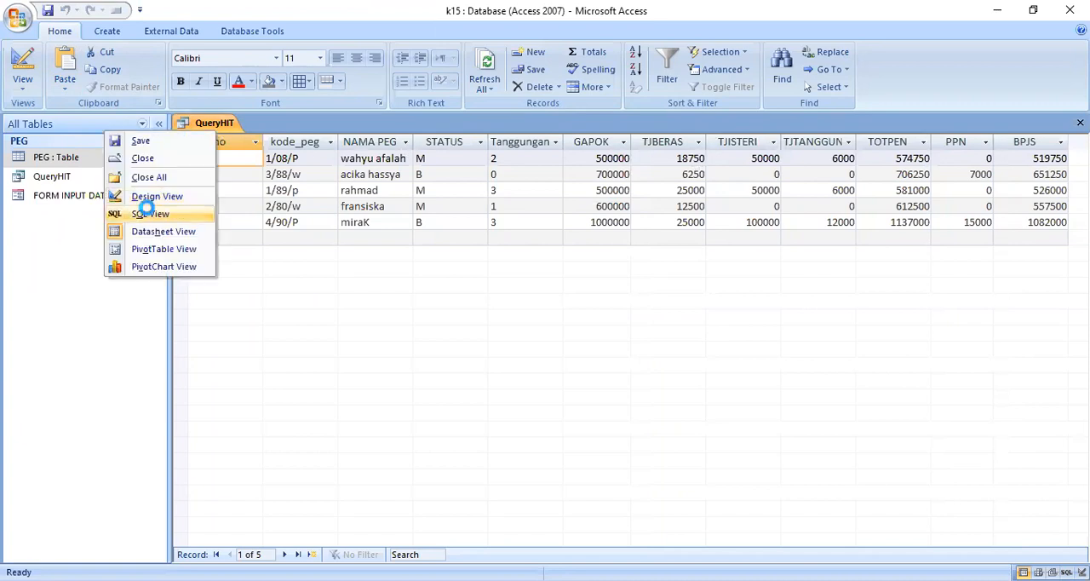
left_click(145, 213)
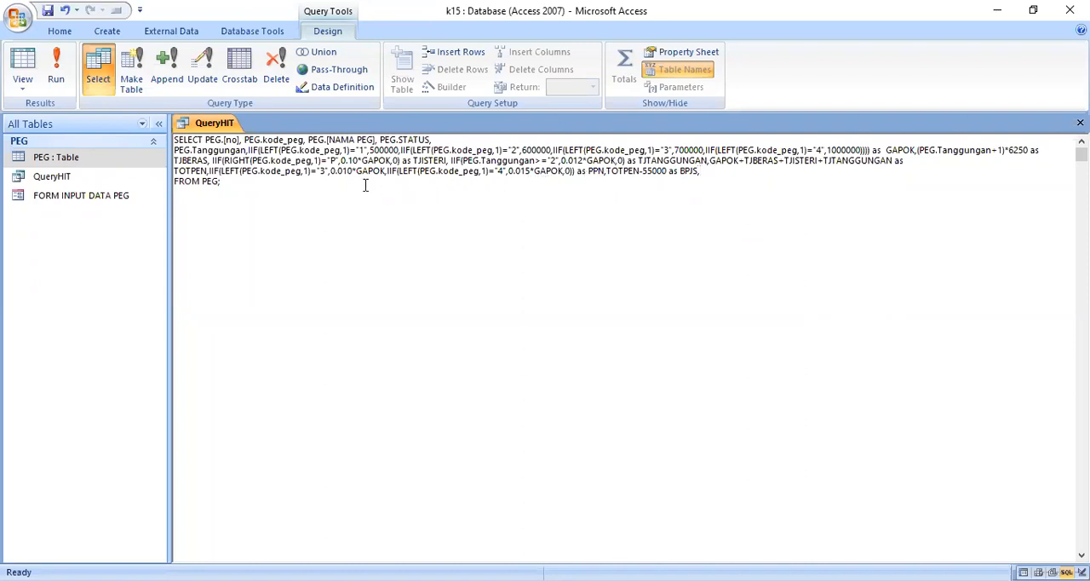
type("TOTPEN-PPN")
left_click(701, 173)
type("(TOTPEN-PPN")
left_click(774, 171)
type("as G")
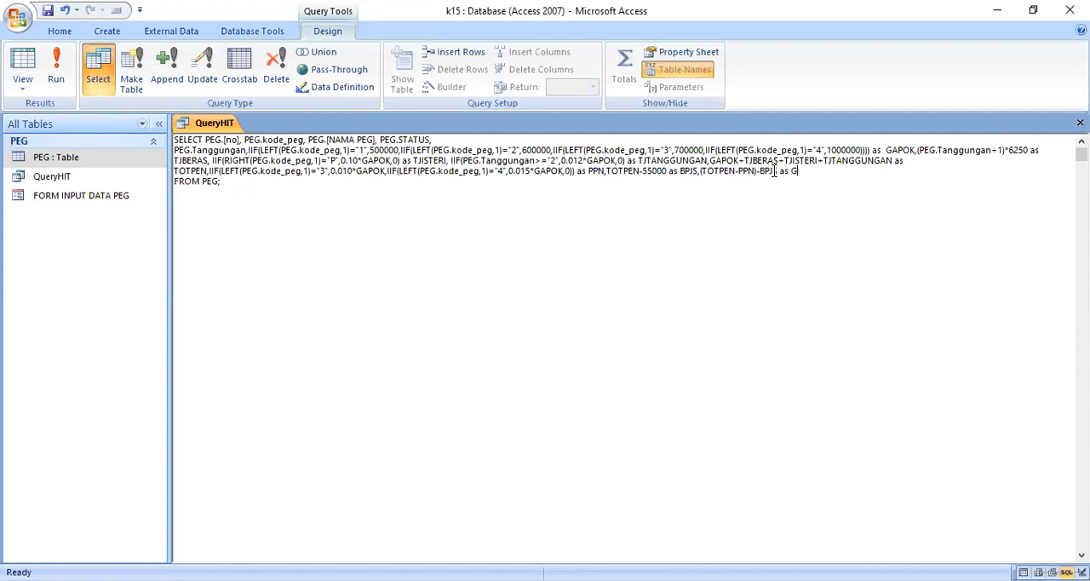
type("JBERSIH")
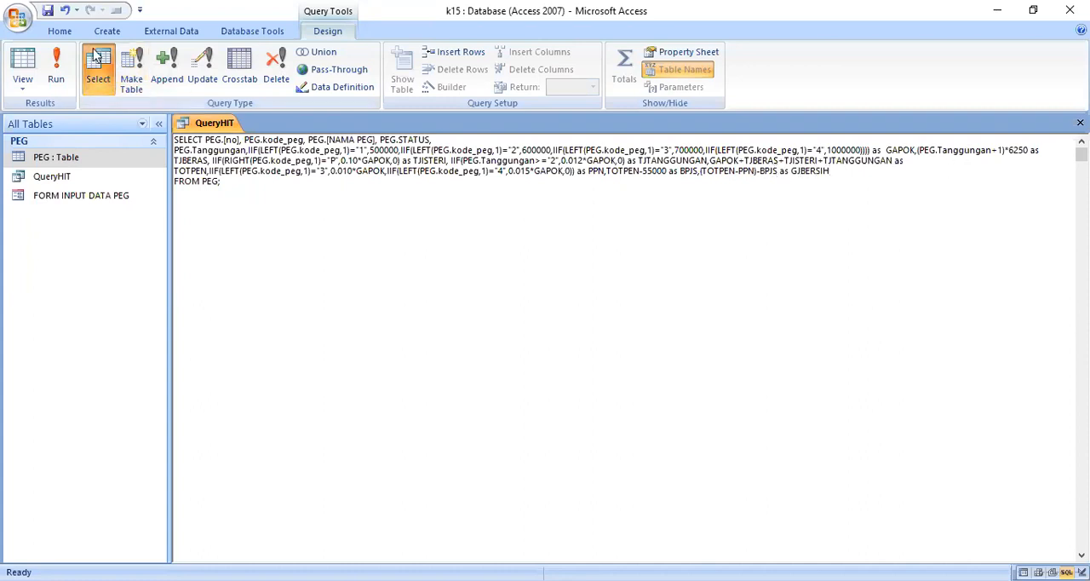
- Run QueryHIT again and slightly narrow the Tanggungan column
left_click(56, 68)
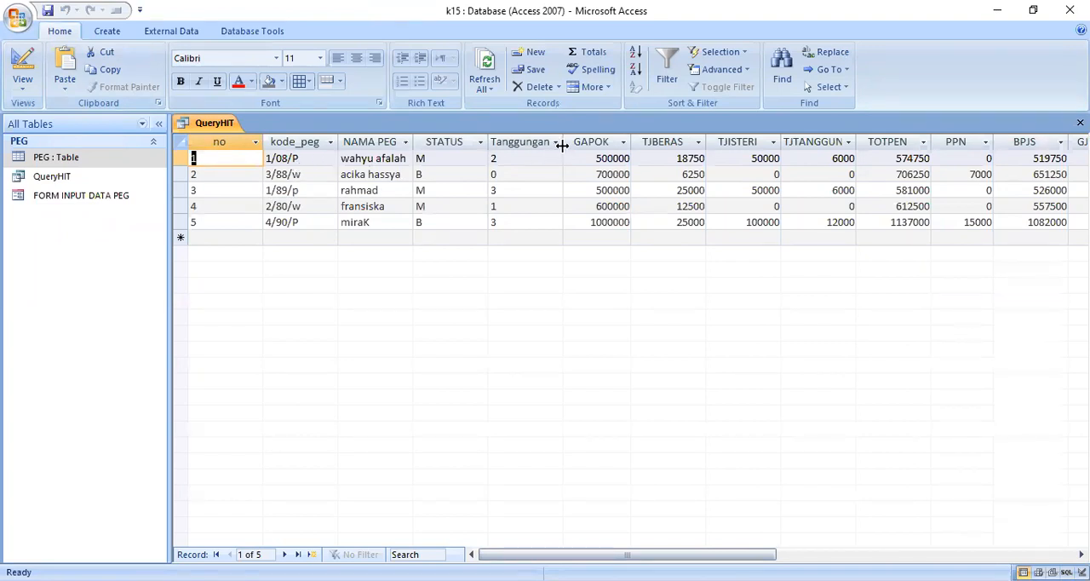
left_click_drag(562, 144, 560, 144)
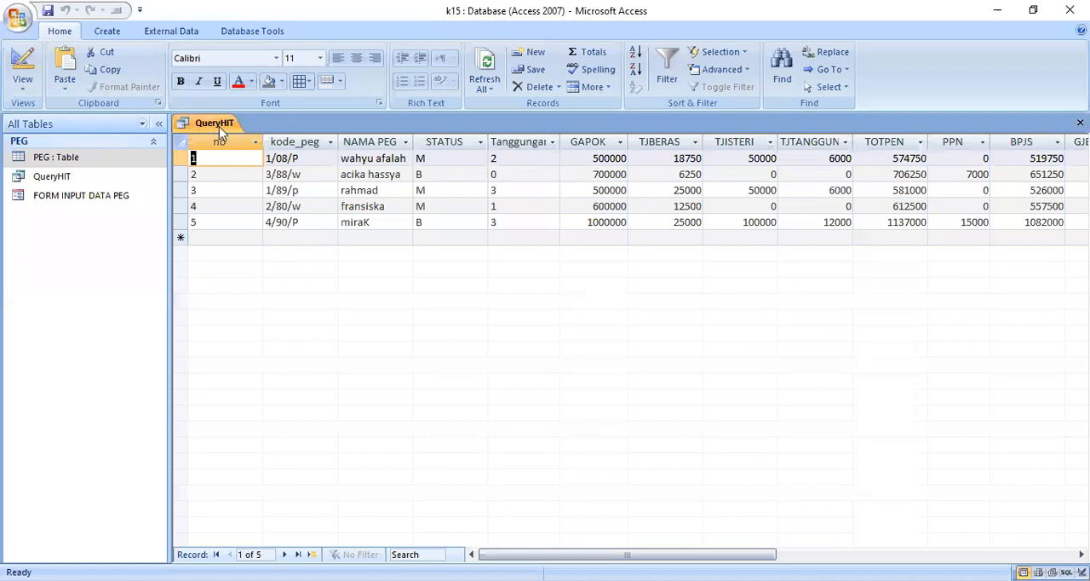
- Start a Report Wizard report based on QueryHIT and include all of its fields
left_click(113, 32)
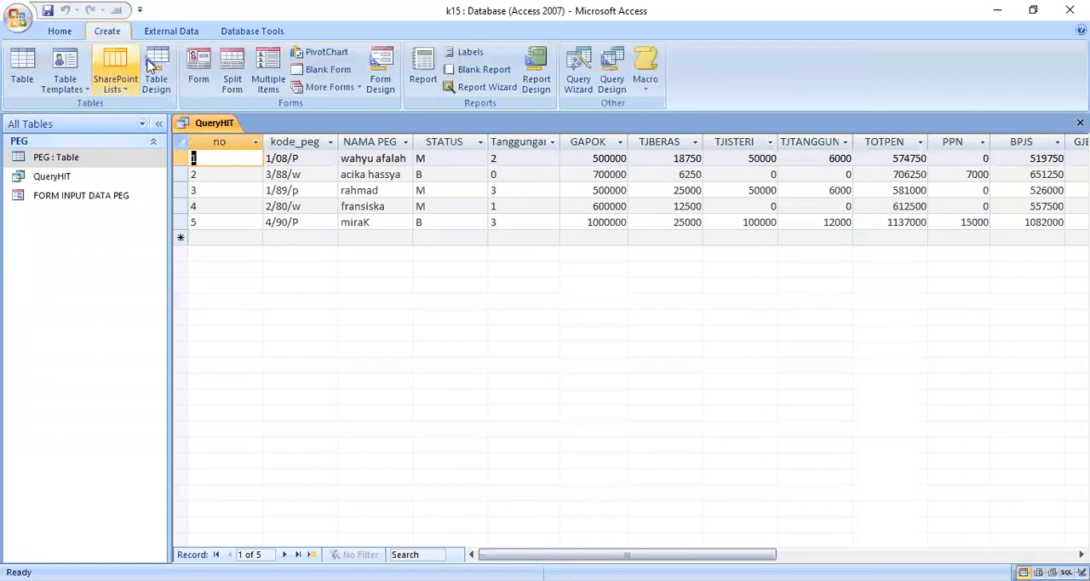
left_click(481, 87)
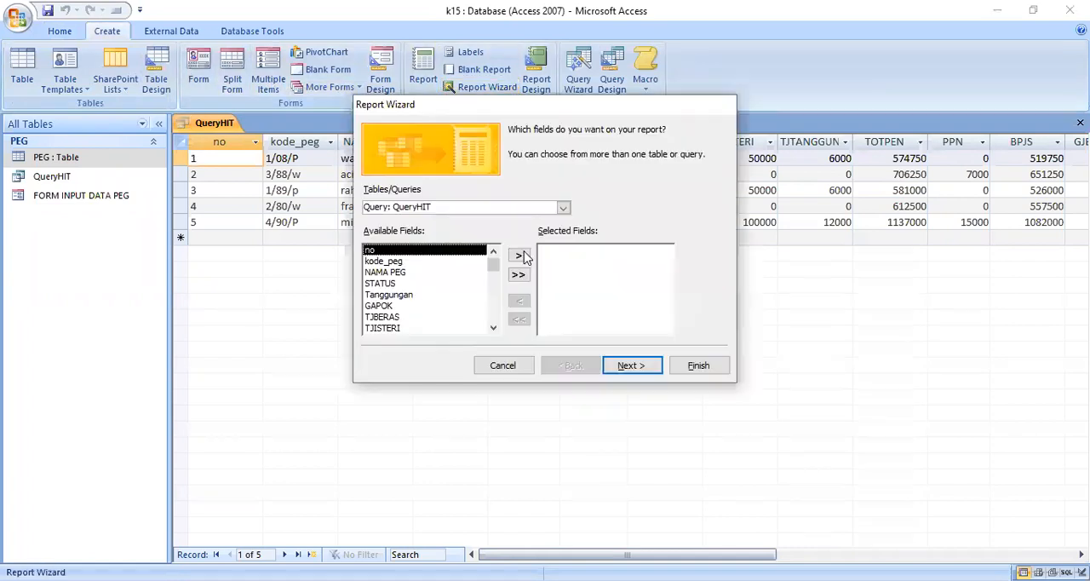
left_click(518, 275)
left_click(629, 364)
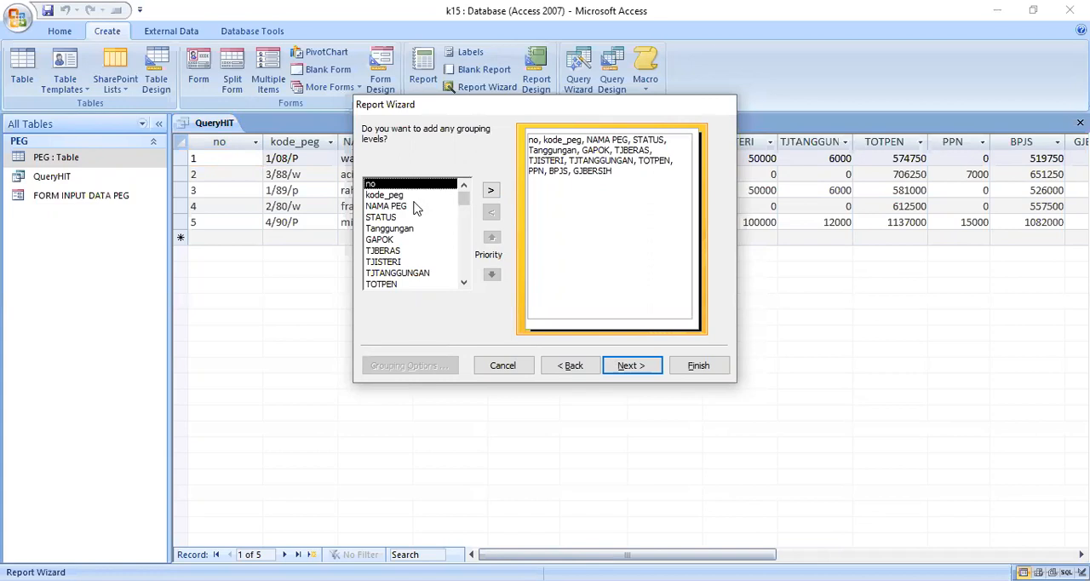
- Group the report by GAPOK and include the Sum of GJBERSIH as its summary value
left_click(385, 240)
left_click(490, 192)
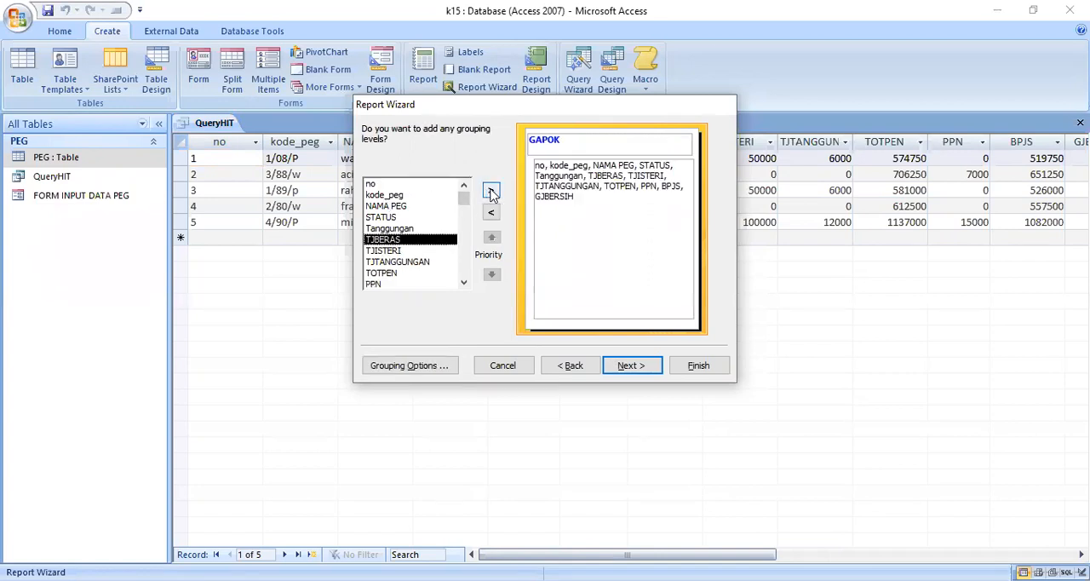
left_click(625, 367)
left_click(579, 309)
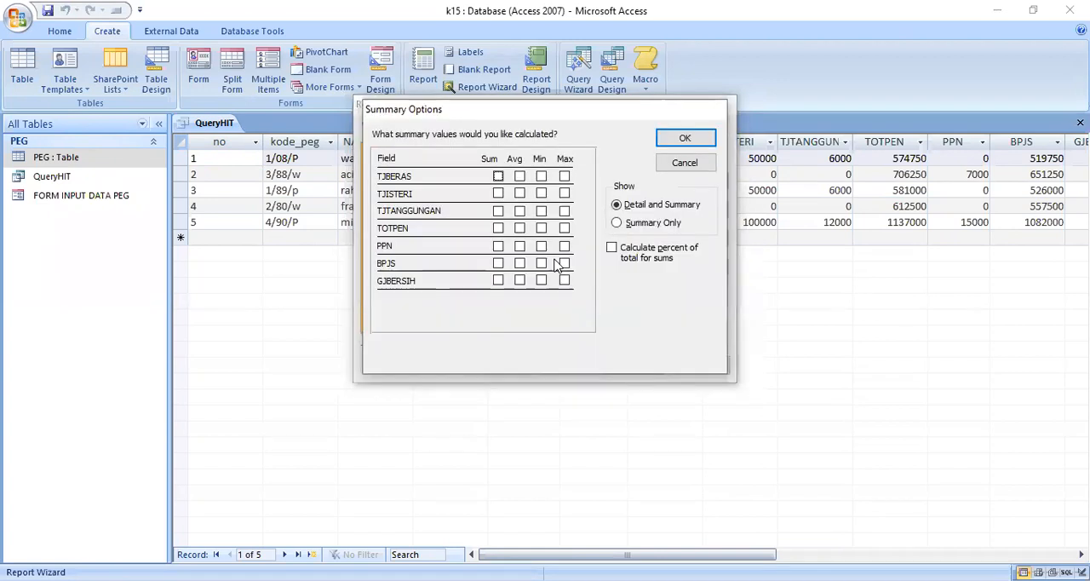
left_click(498, 281)
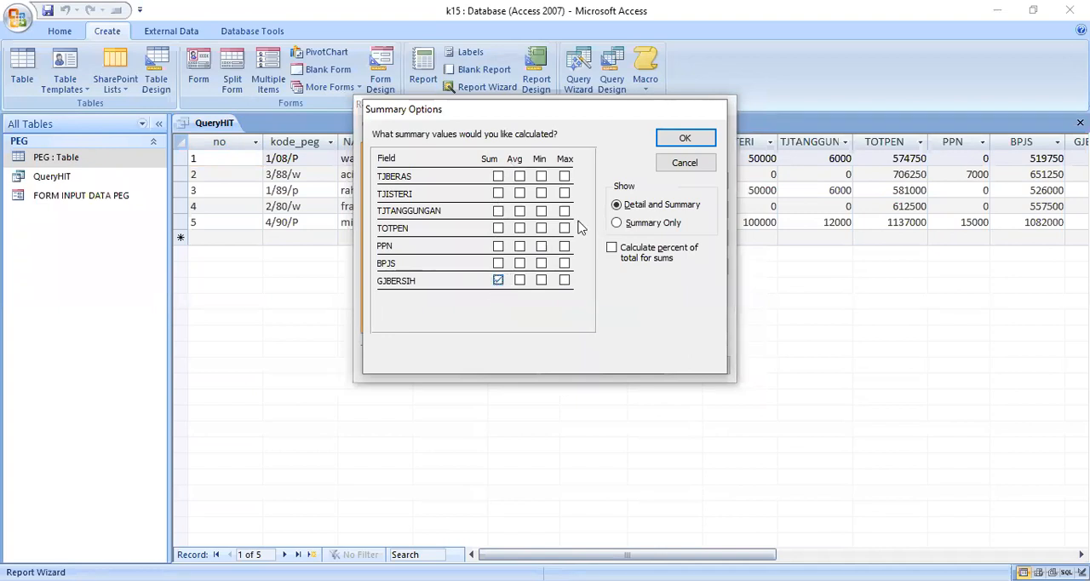
left_click(681, 143)
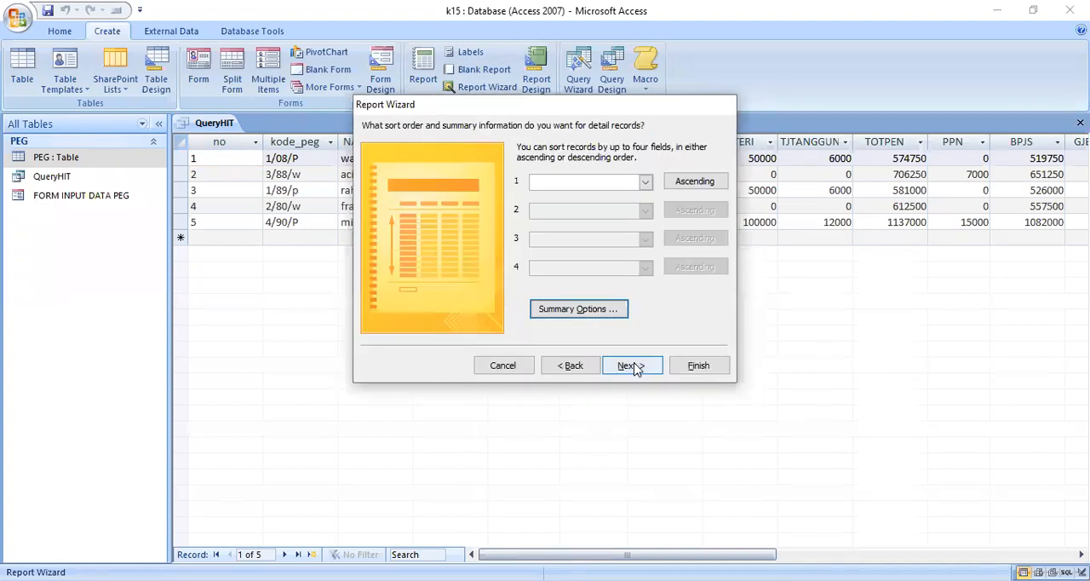
left_click(634, 366)
- Choose the Outline layout in Landscape orientation and the Foundry style for the report
left_click(587, 203)
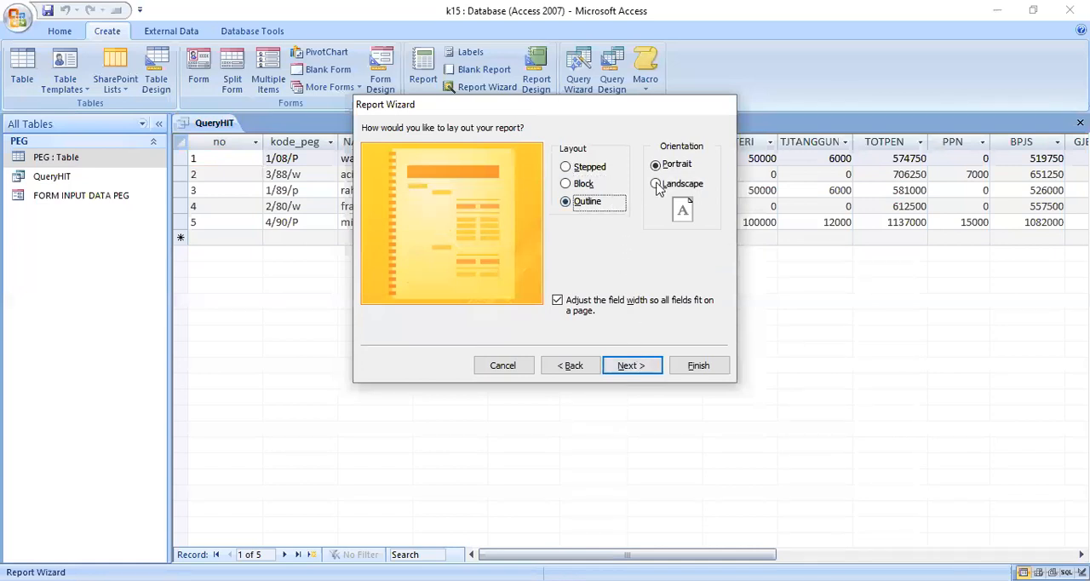
left_click(658, 185)
left_click(630, 366)
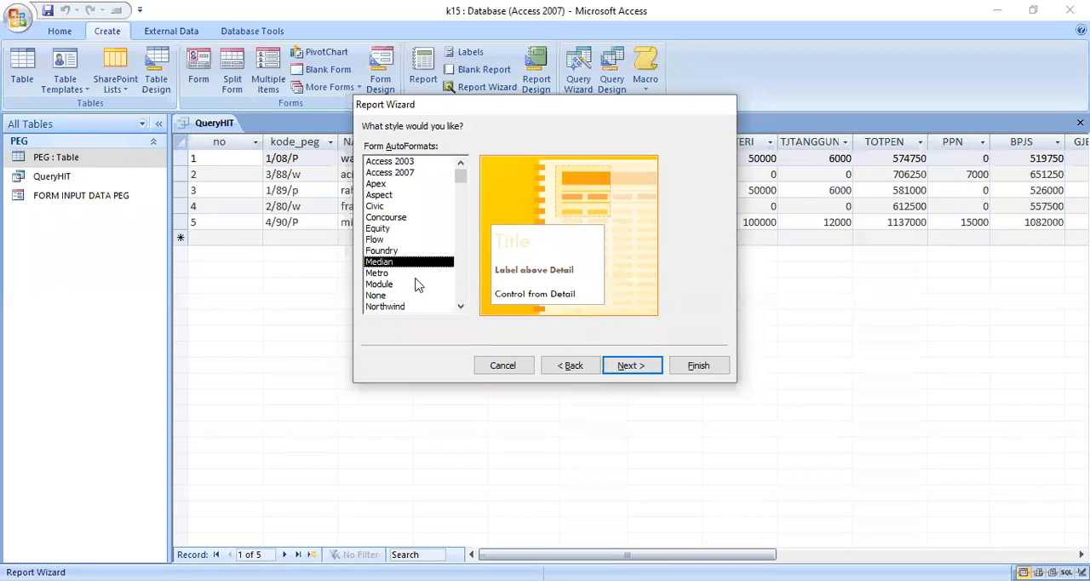
left_click(393, 252)
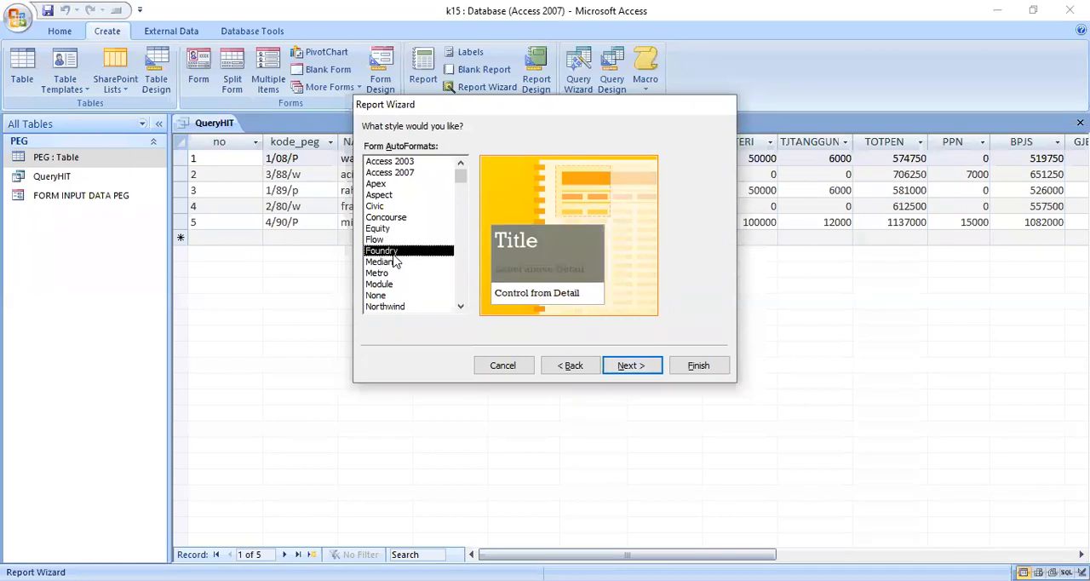
left_click(630, 365)
- Title the report "rekap gaji" and finish the wizard with a preview
double_click(532, 146)
type("rekap g")
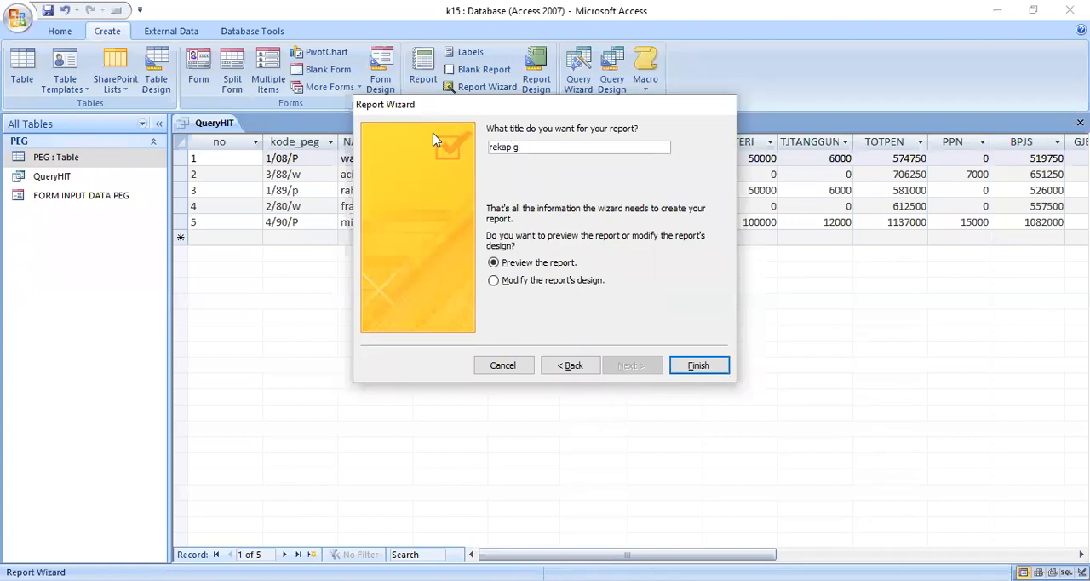
left_click(698, 365)
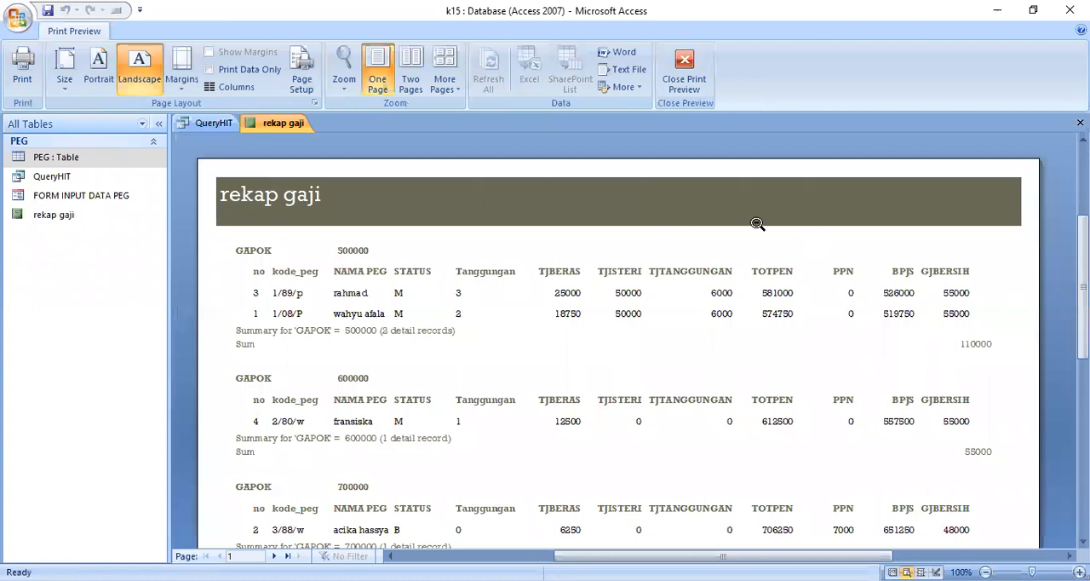
- Show the rekap gaji report in Layout View and apply the Foundry AutoFormat to it
right_click(272, 128)
left_click(238, 211)
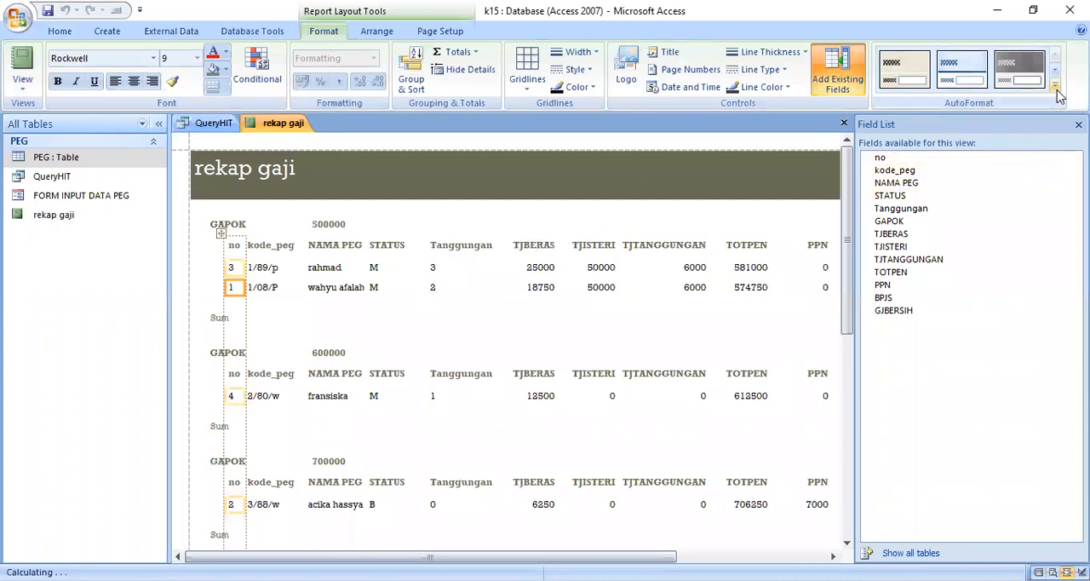
left_click(1055, 84)
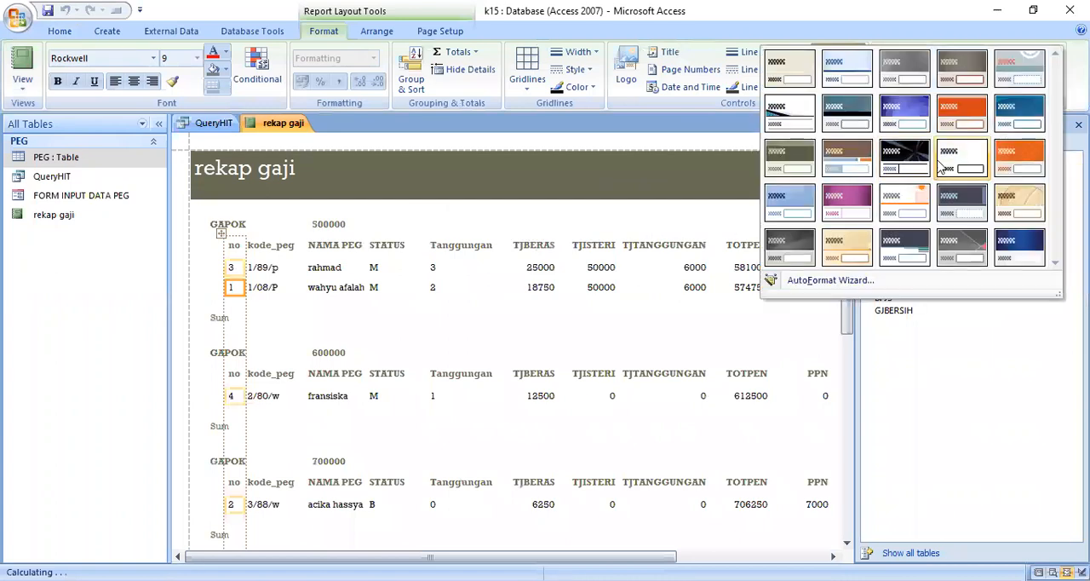
left_click(809, 167)
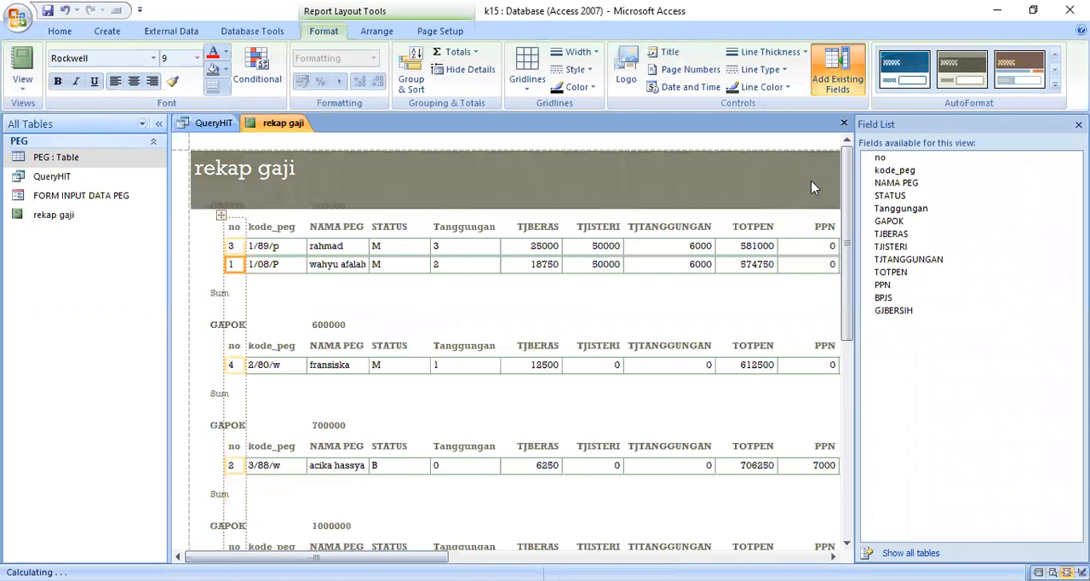
- Hide the list of available fields and narrow the PPN column in the report
left_click(837, 72)
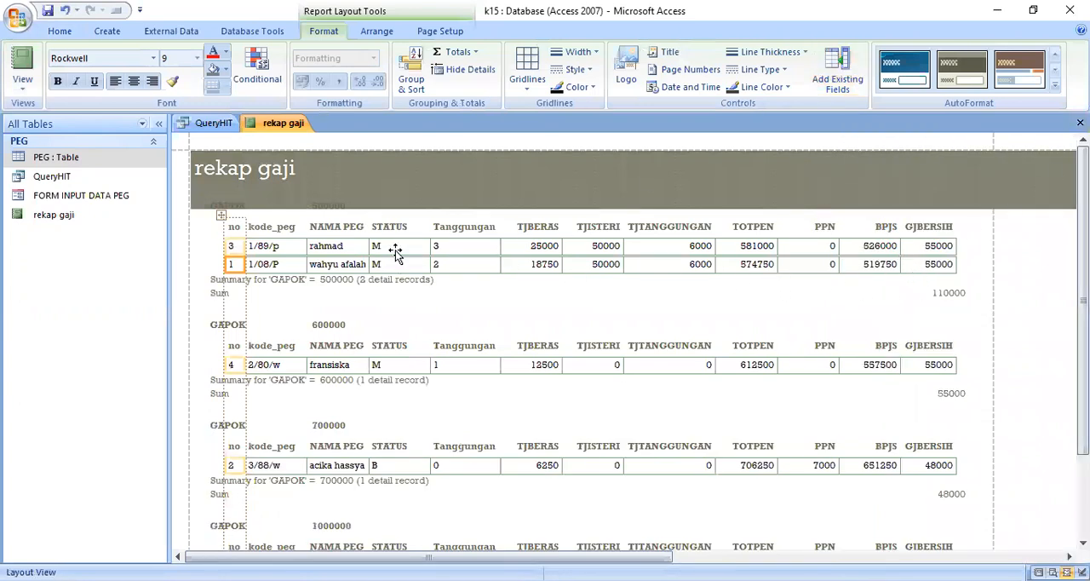
left_click(806, 246)
left_click_drag(840, 244, 829, 245)
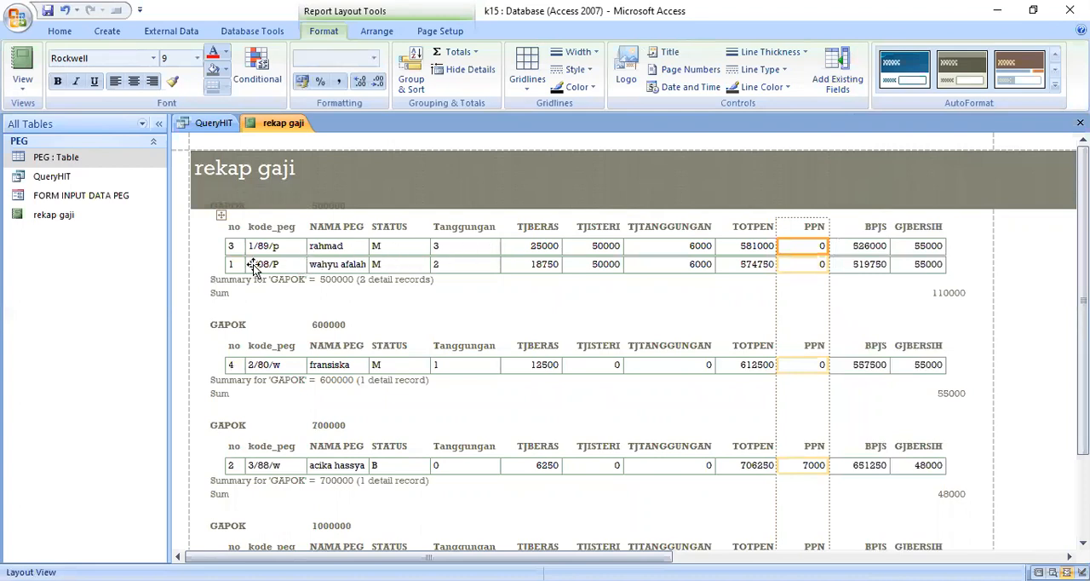
- Set the font colour of the GAPOK group label and its value to red
left_click(232, 208)
left_click(213, 53)
left_click(328, 206)
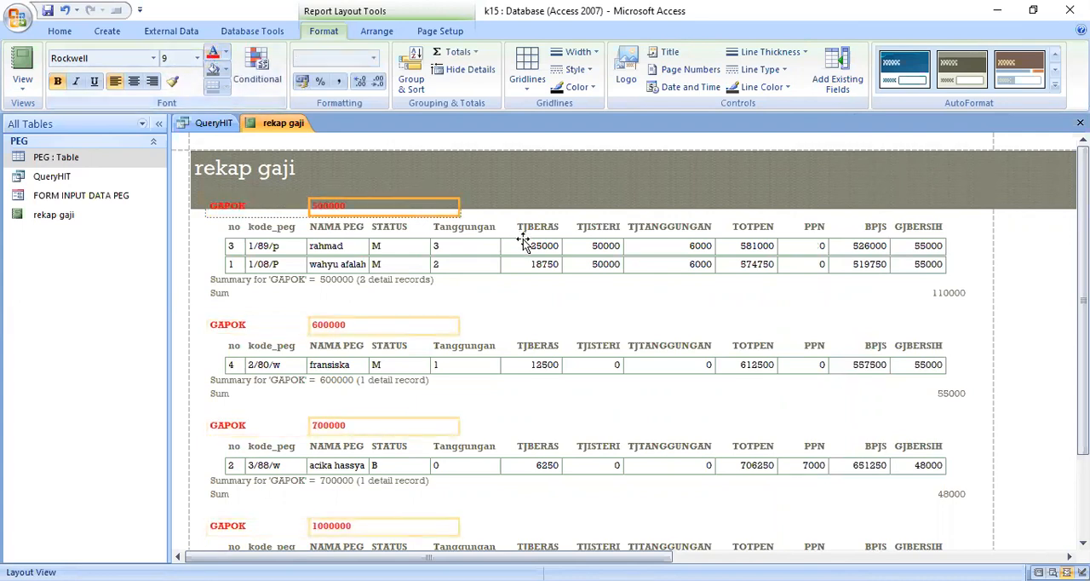
- Move the group sum of GJBERSIH so it lines up under the GJBERSIH column
left_click(941, 292)
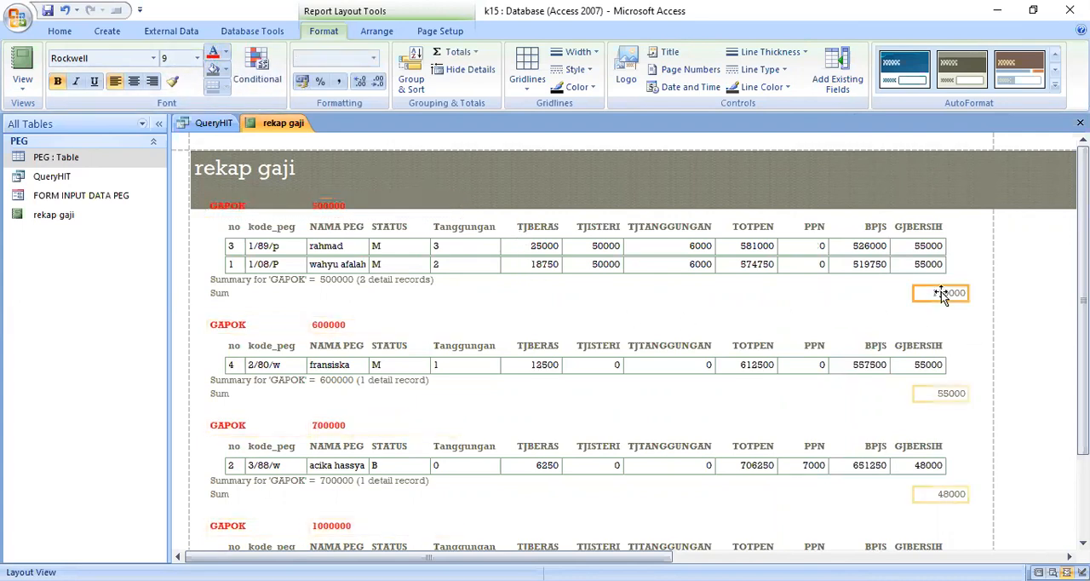
left_click_drag(950, 293, 922, 291)
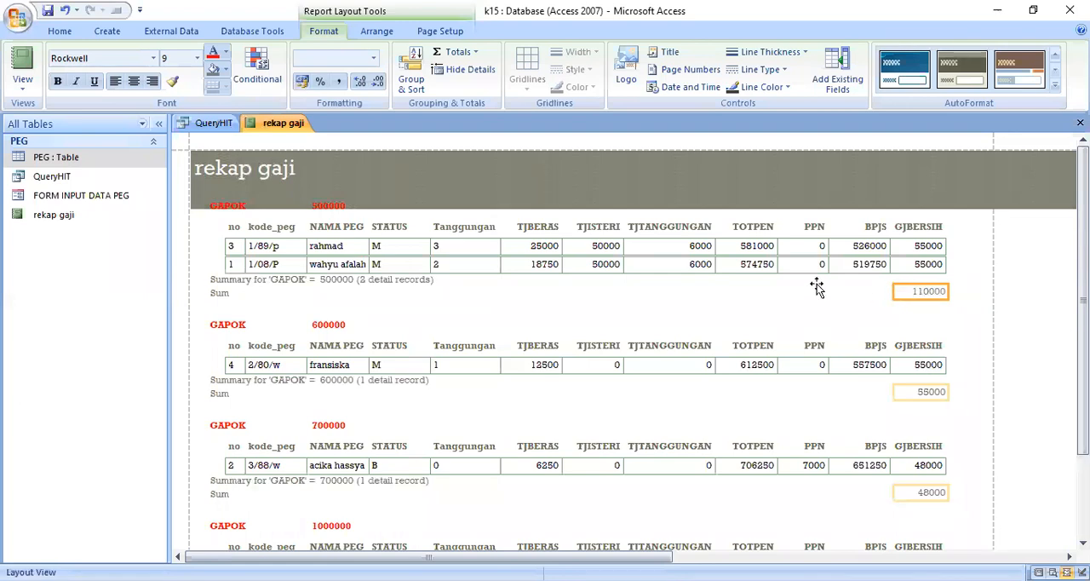
- Close all open objects and save their changes, including the design of the rekap gaji report
scroll(694, 300, "down", 3)
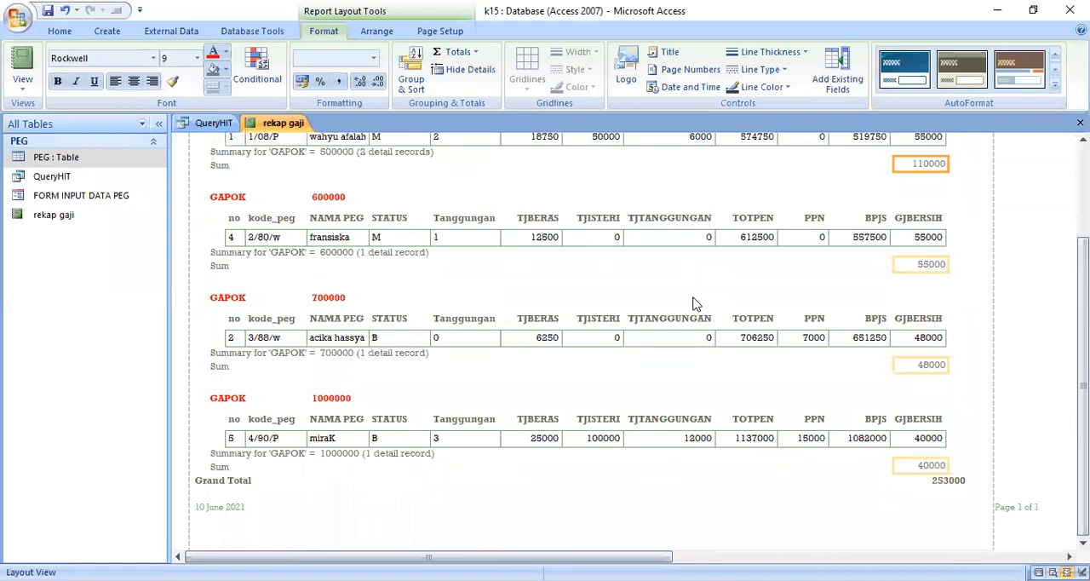
scroll(694, 304, "up", 1)
scroll(691, 300, "up", 1)
scroll(691, 300, "up", 1)
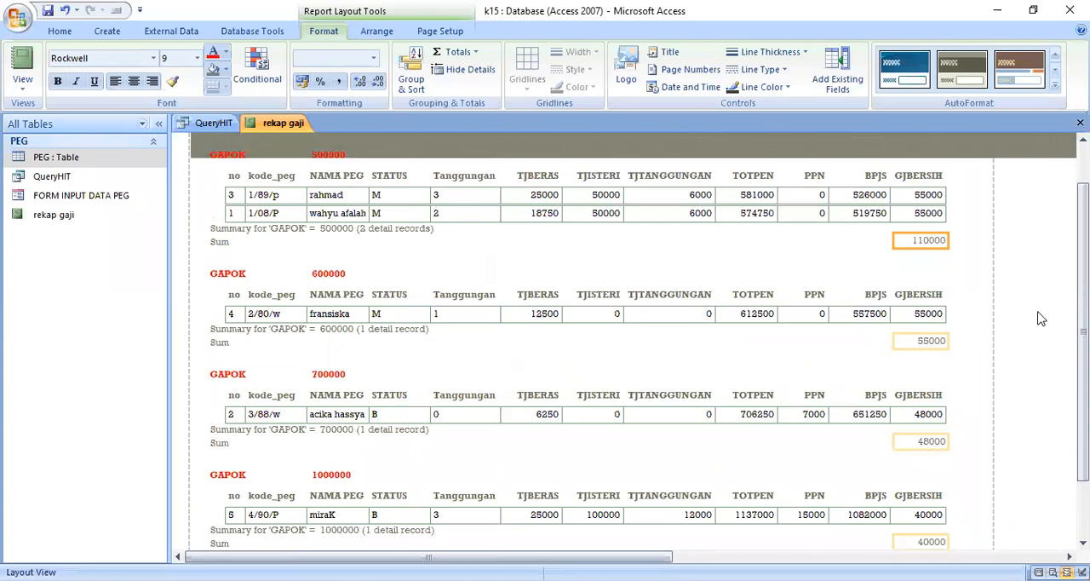
scroll(1040, 318, "up", 2)
scroll(1036, 319, "down", 4)
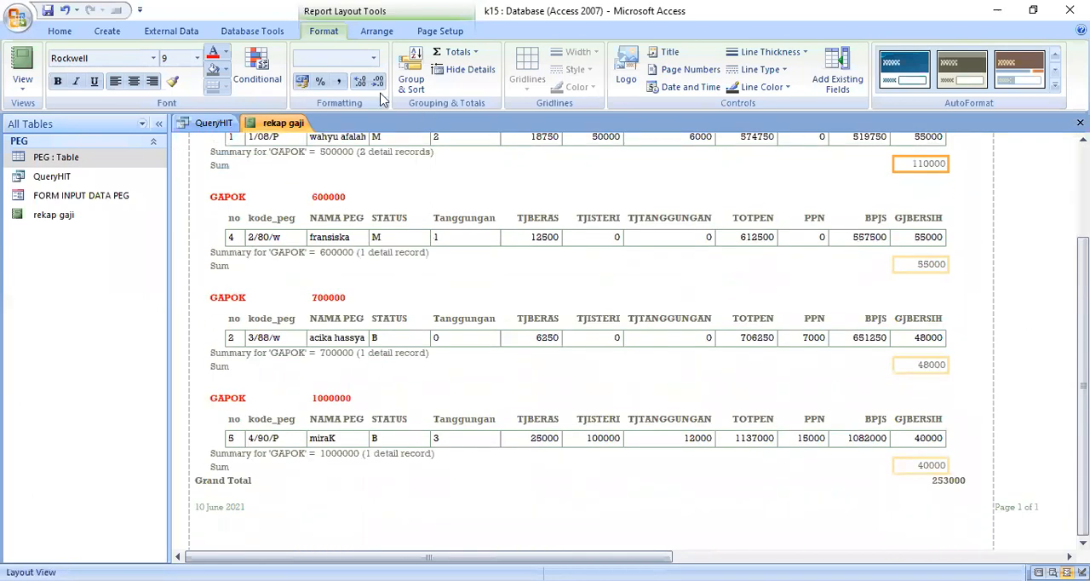
right_click(263, 123)
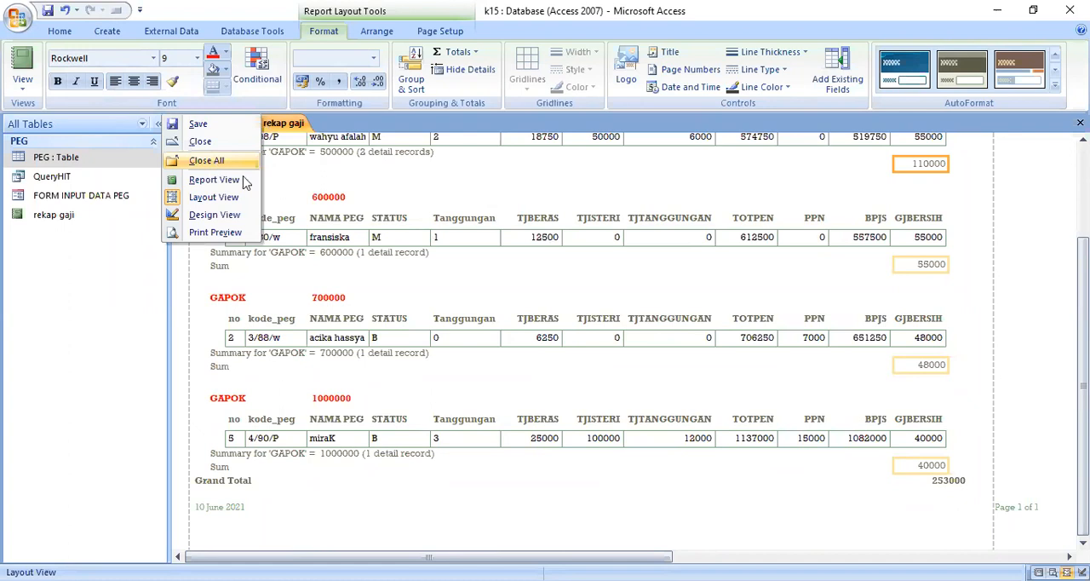
left_click(208, 160)
left_click(484, 338)
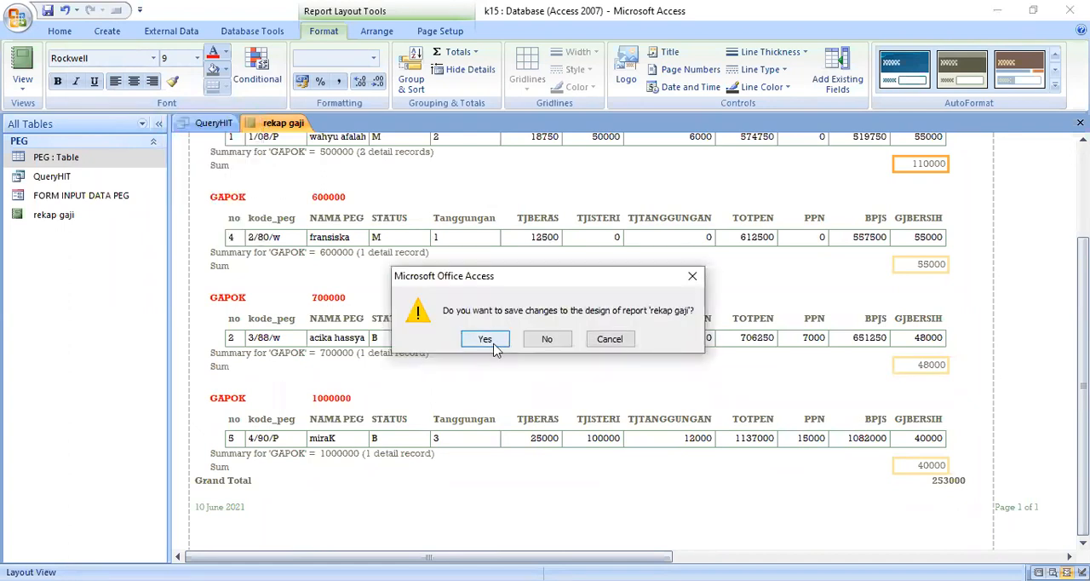
left_click(486, 339)
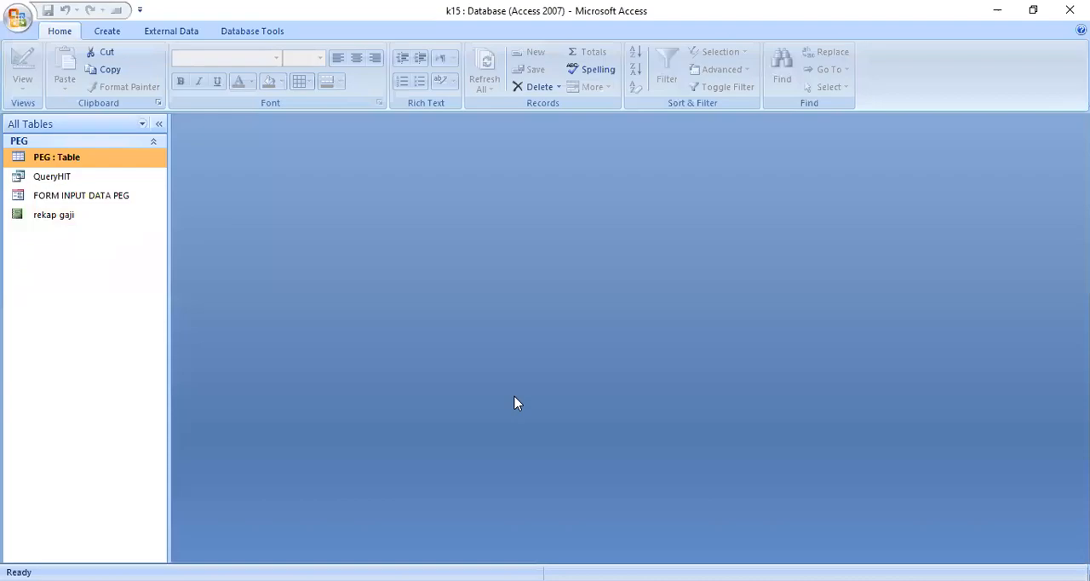